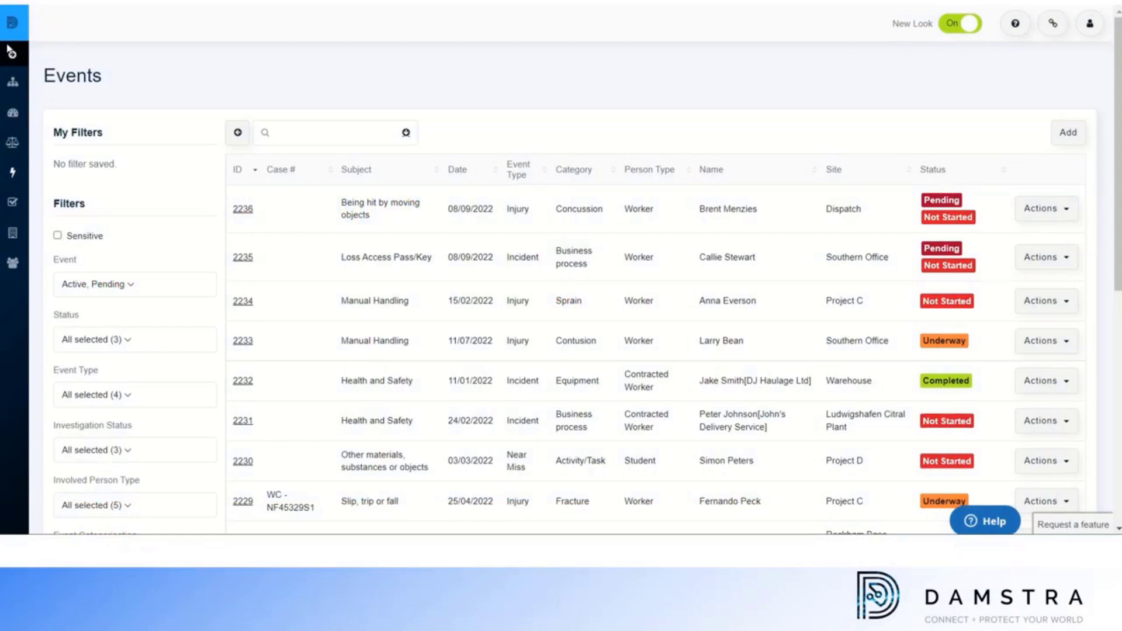
Open the Insights dashboard library and view the Unused - Safety - Supervisor Dashboard
click(12, 113)
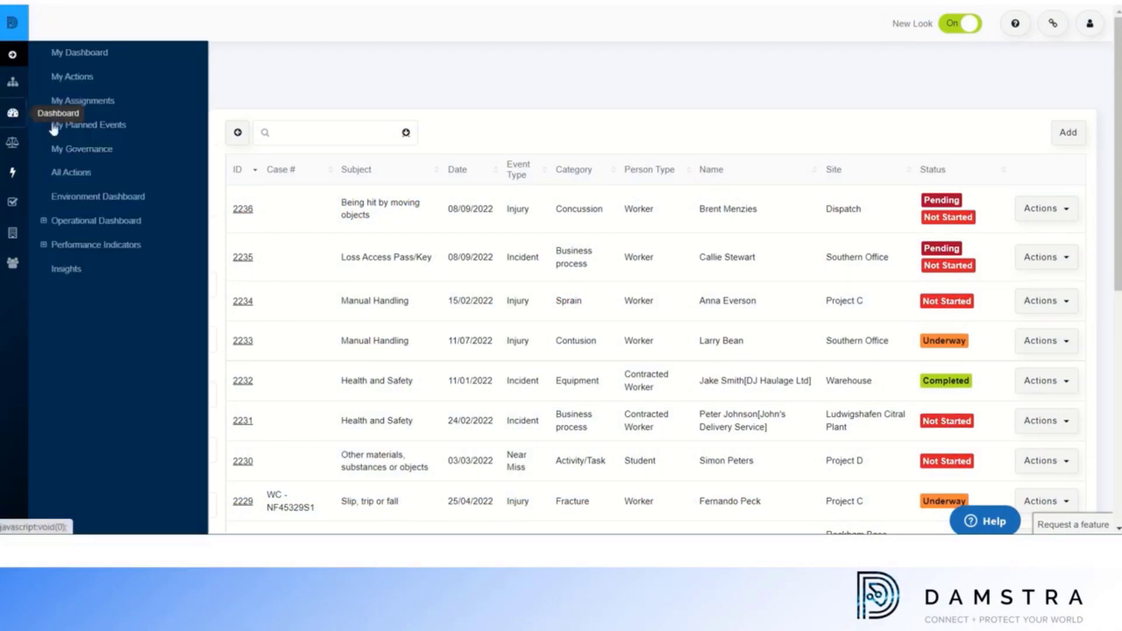
click(77, 269)
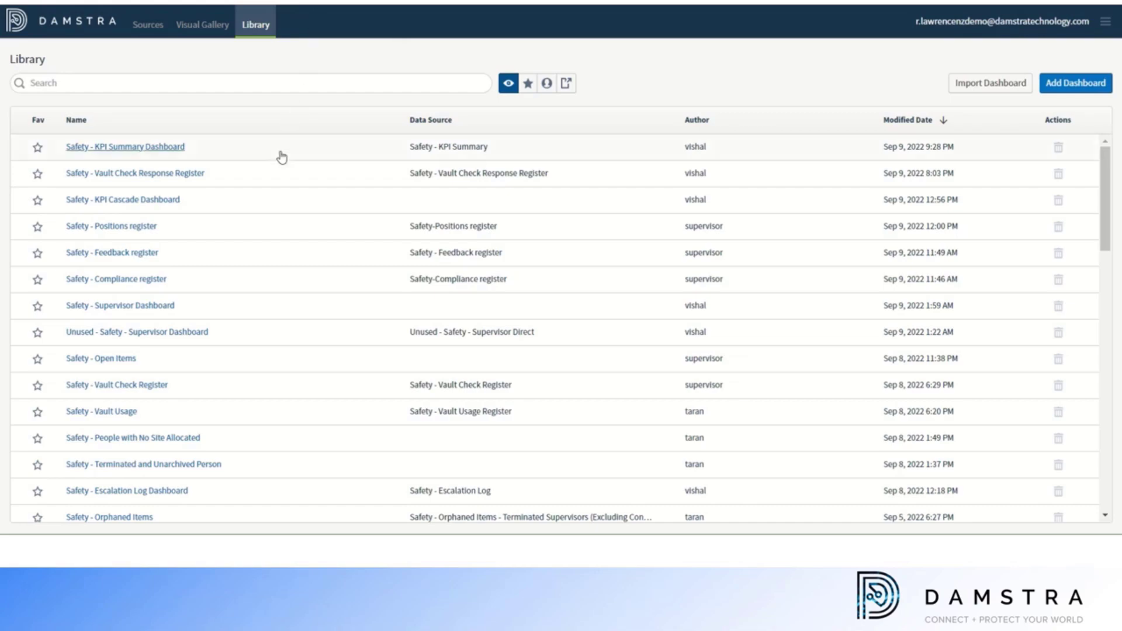
click(272, 343)
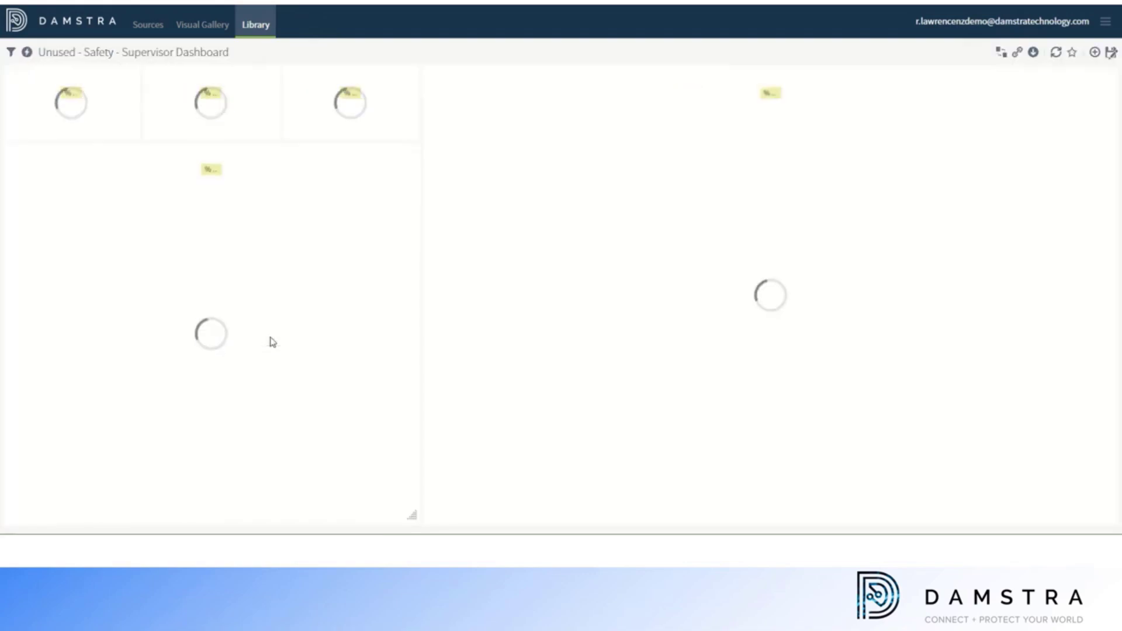
Return to the dashboard library and mark the Safety - KPI Summary Dashboard as a favorite
click(259, 27)
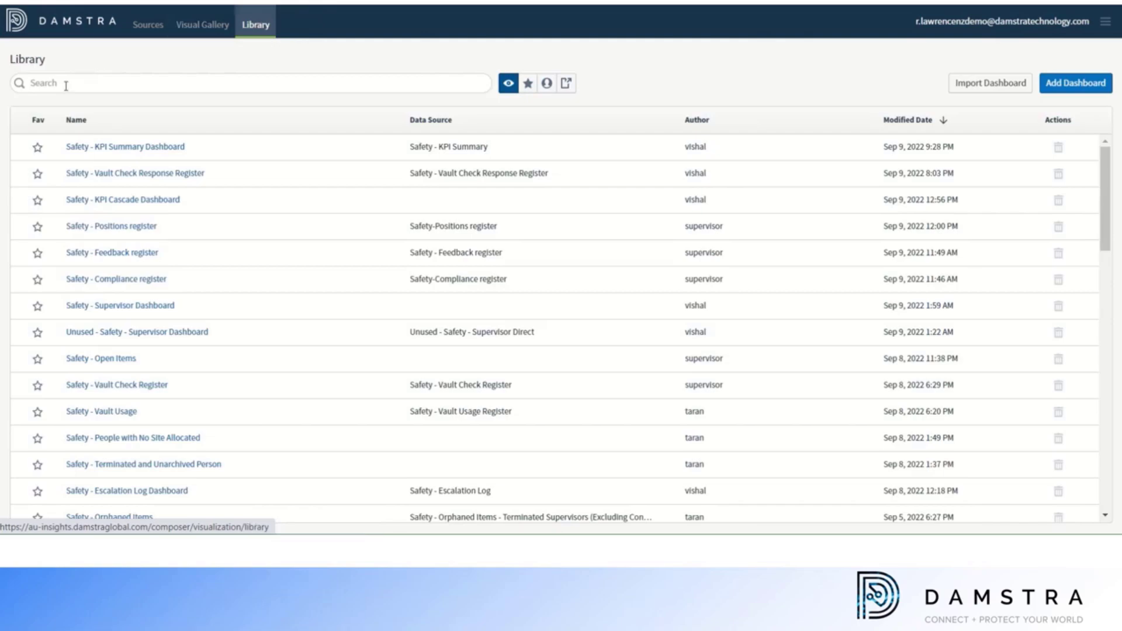
click(37, 147)
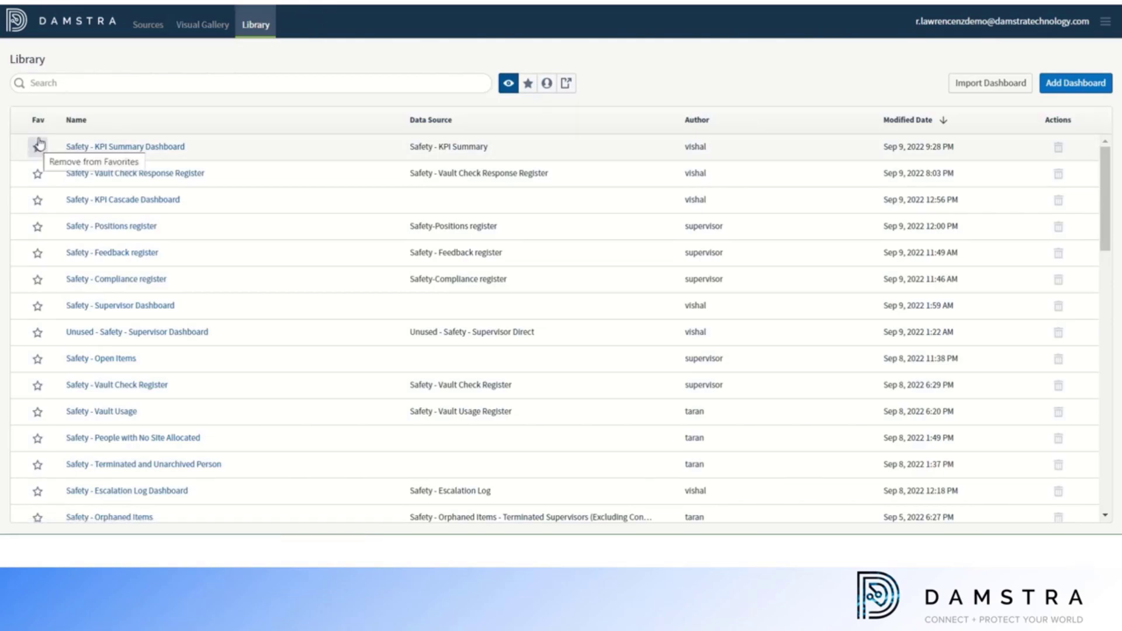
Search the dashboard library for "even" and narrow the list to favorites, own dashboards and shared dashboards in turn
click(82, 82)
text(even)
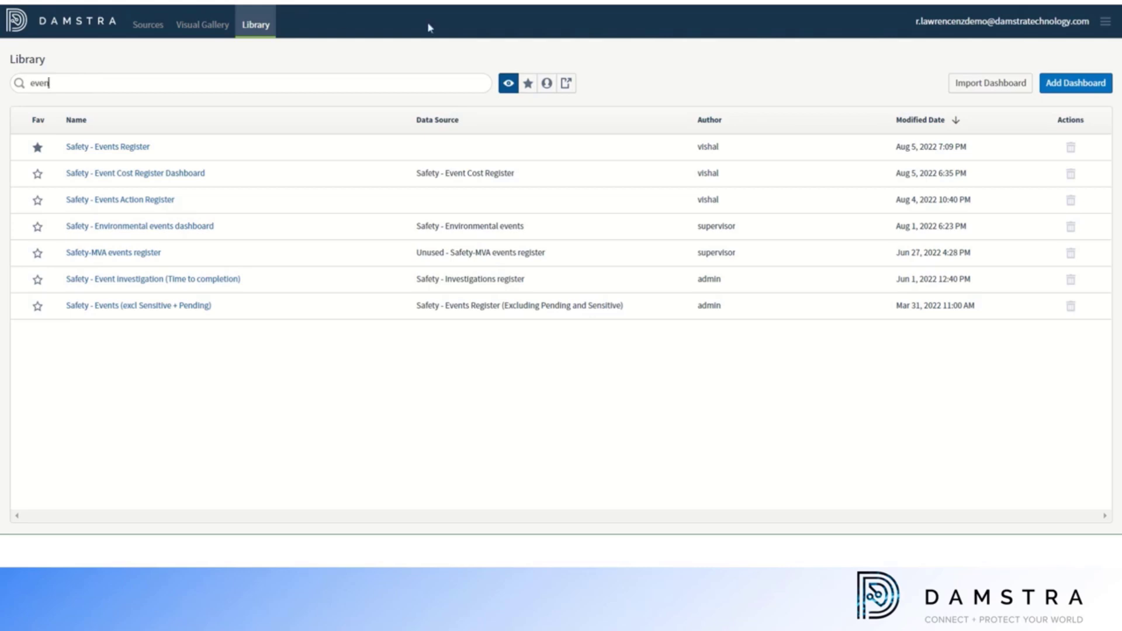
click(529, 84)
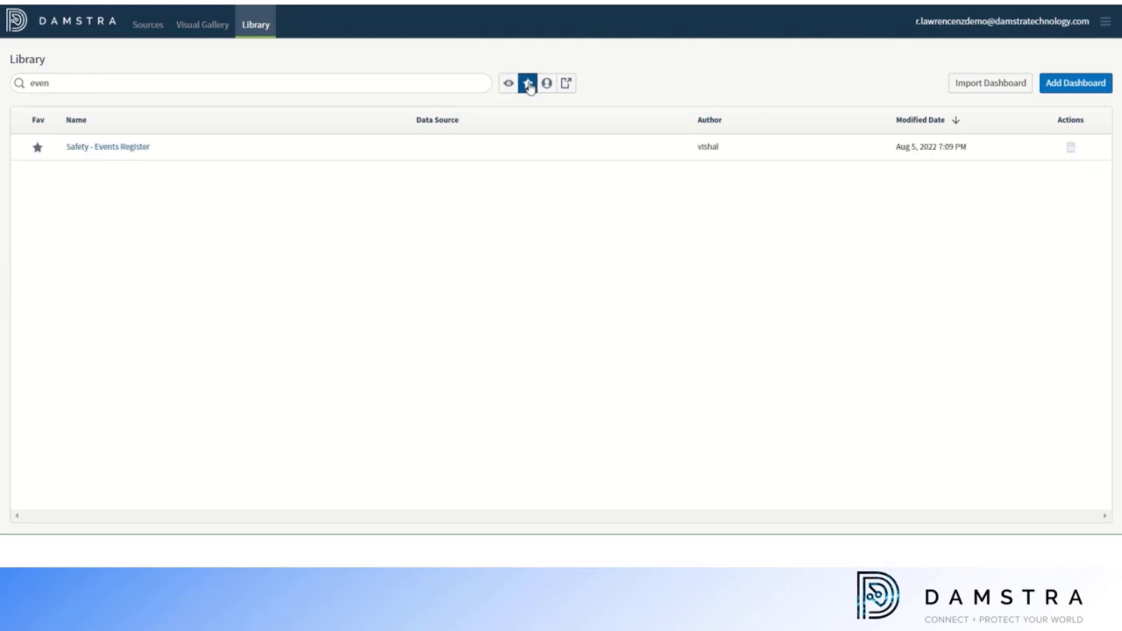
click(548, 86)
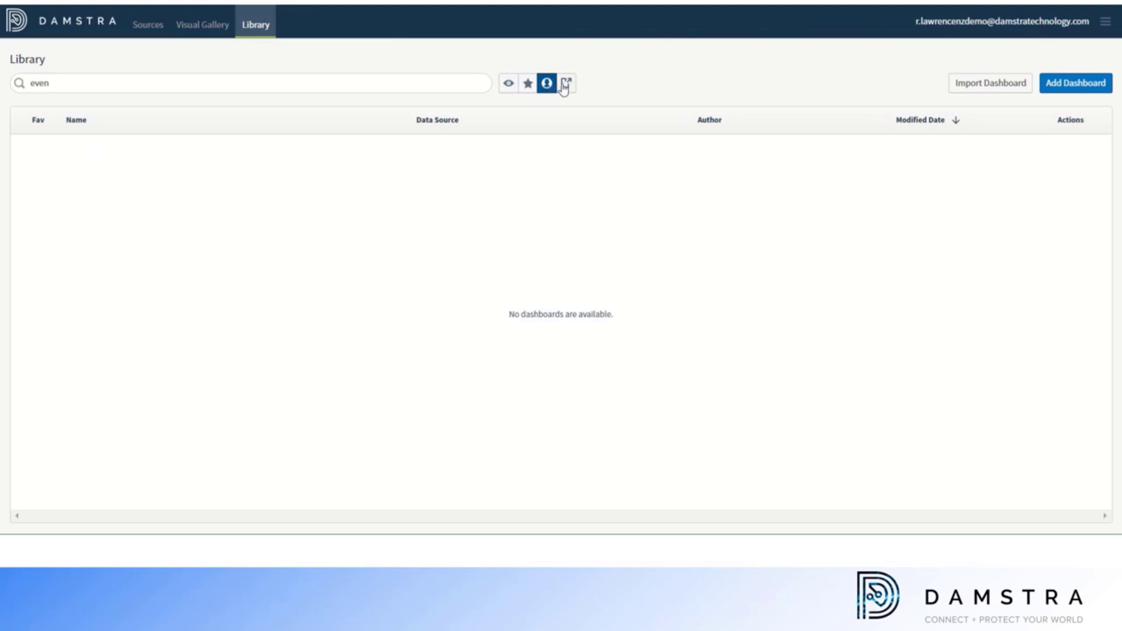
click(567, 85)
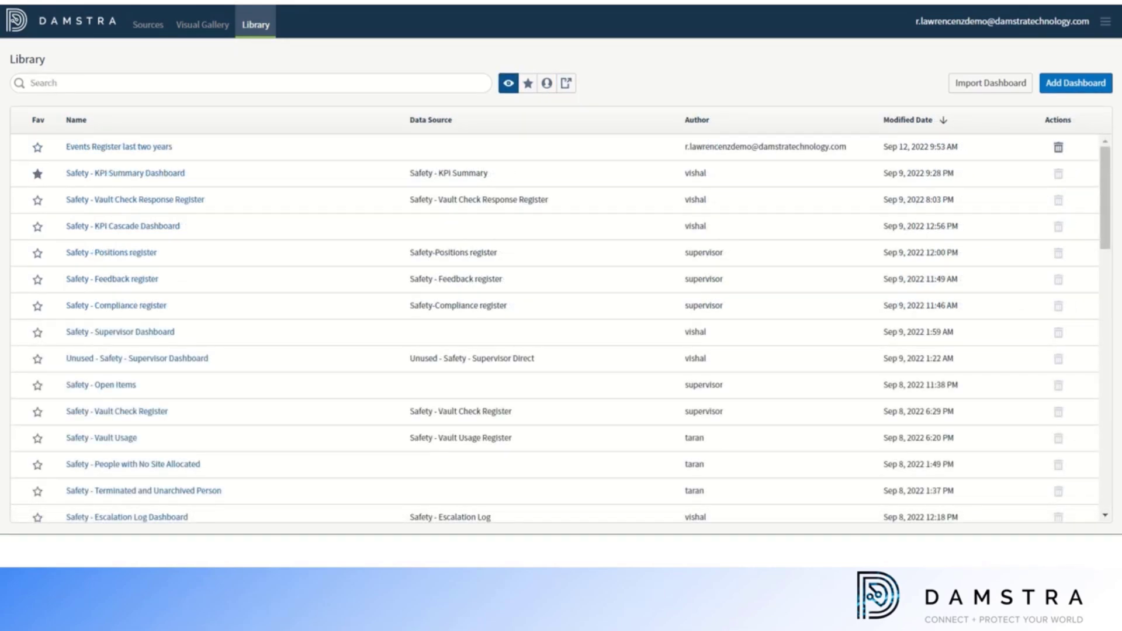
Sort the dashboard library by name, data source, author and finally modified date
click(102, 121)
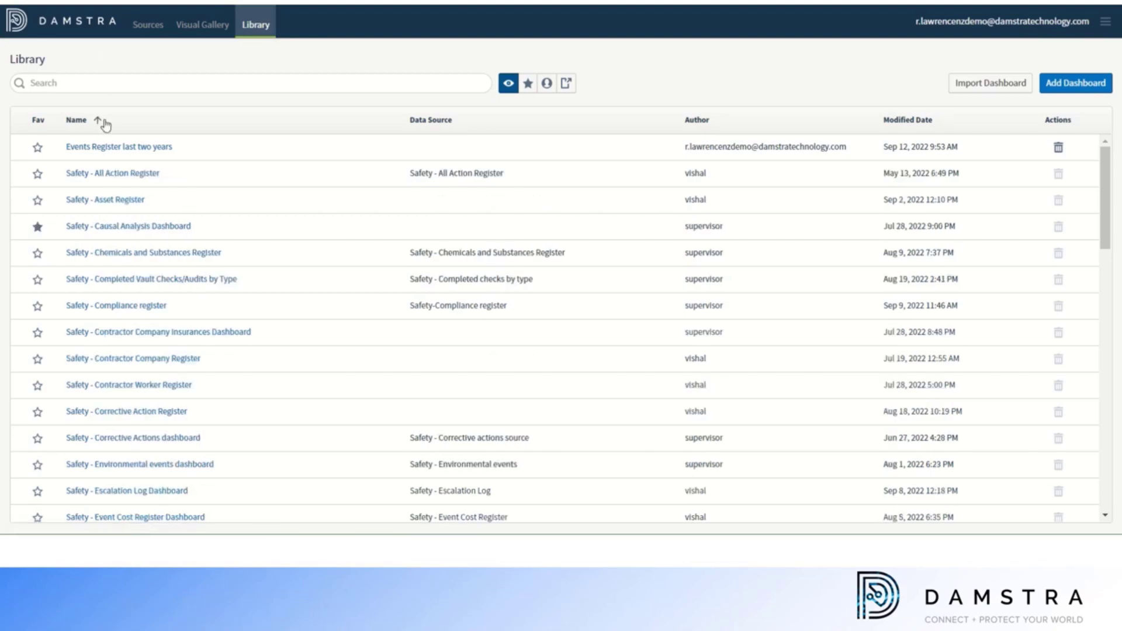
click(443, 121)
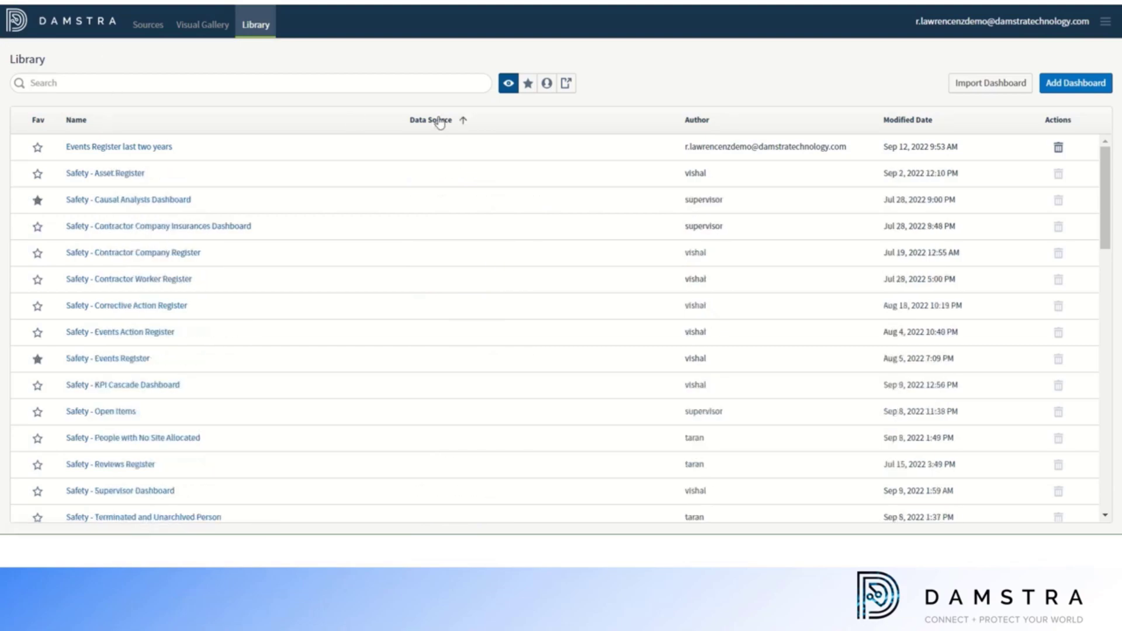
click(697, 125)
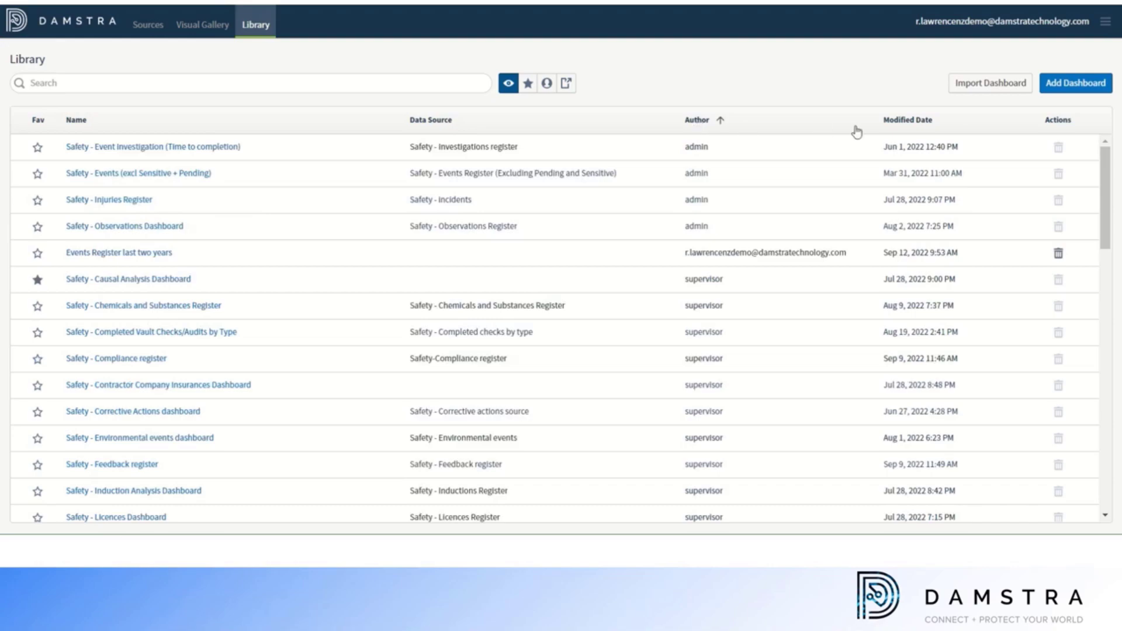
click(898, 122)
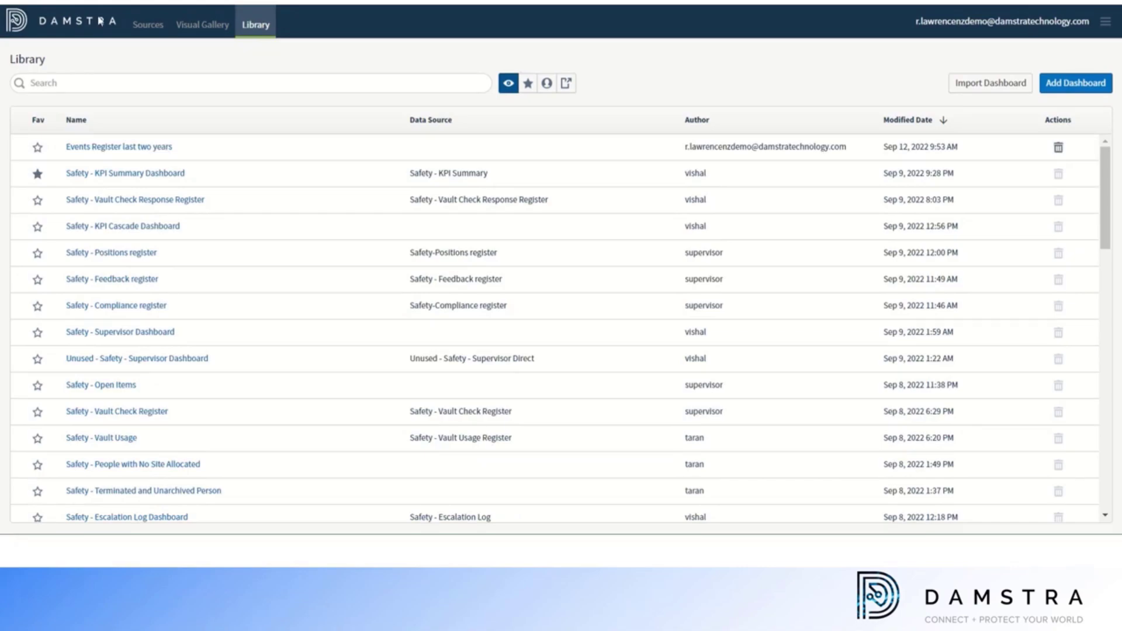
Open the Visual Gallery and view its search categories and the sources offered for a new visual, without adding one
click(150, 27)
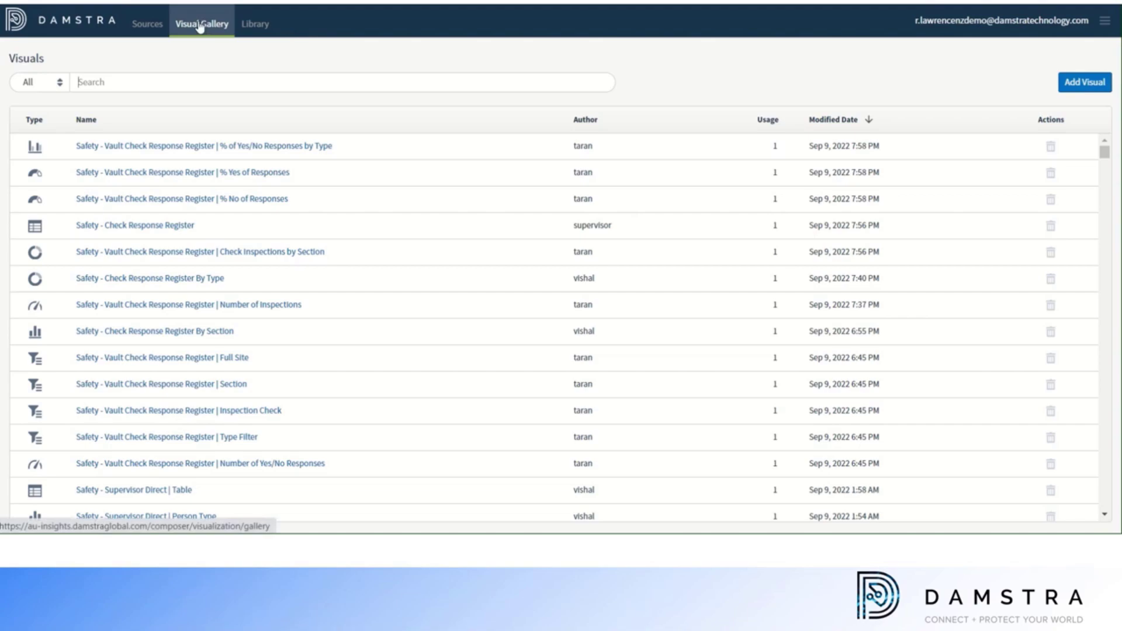
click(61, 87)
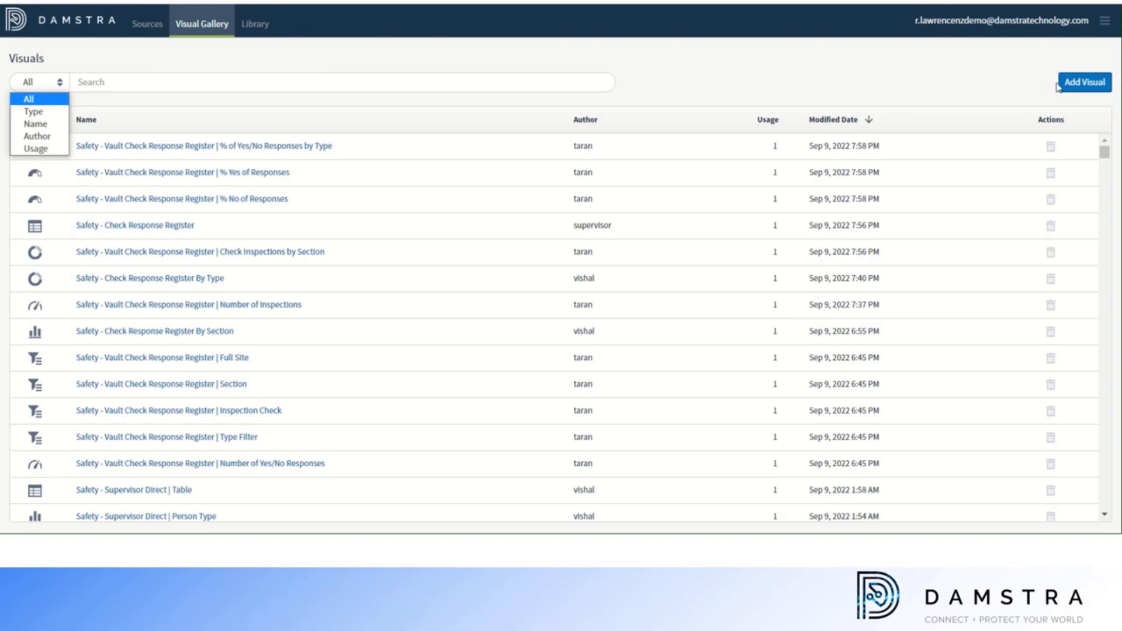
click(1077, 82)
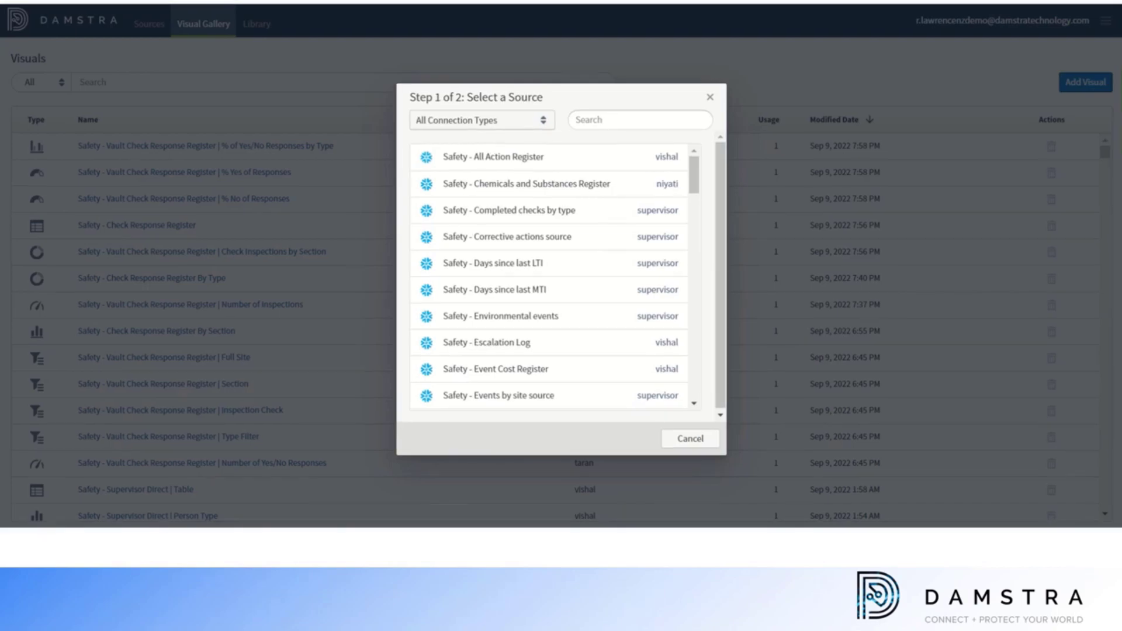
click(688, 444)
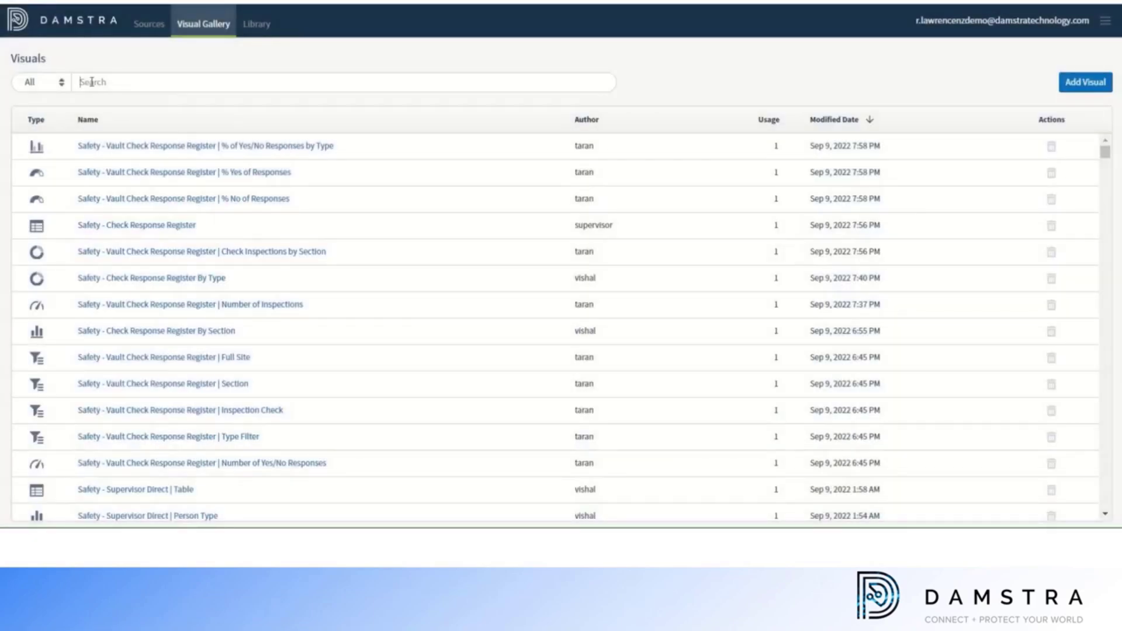
Search the visuals for "even" and open the Safety - Events Register | Event Type visual
text(even)
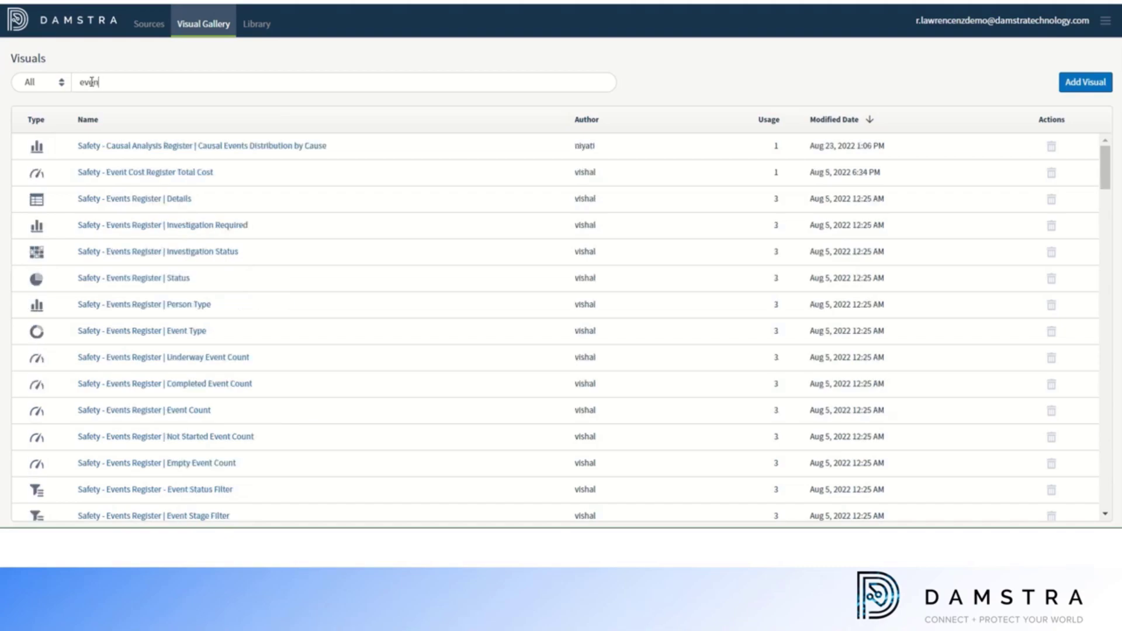
click(135, 332)
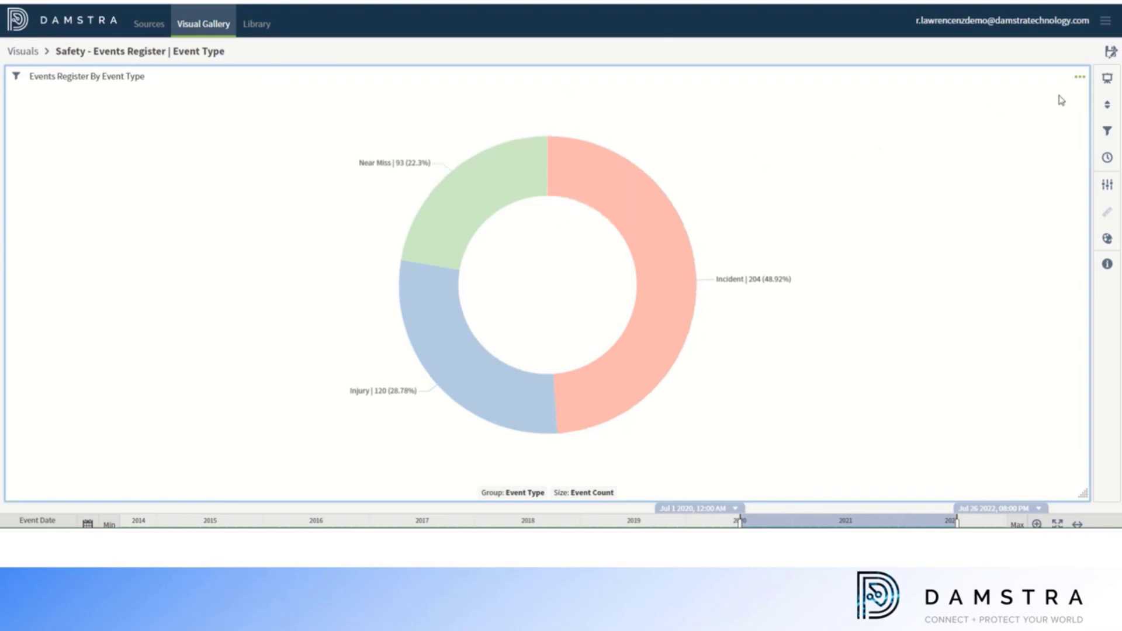
Examine the donut chart's visual styles, sort and limit settings, aggregation choices and the attributes available for a new filter
click(1105, 80)
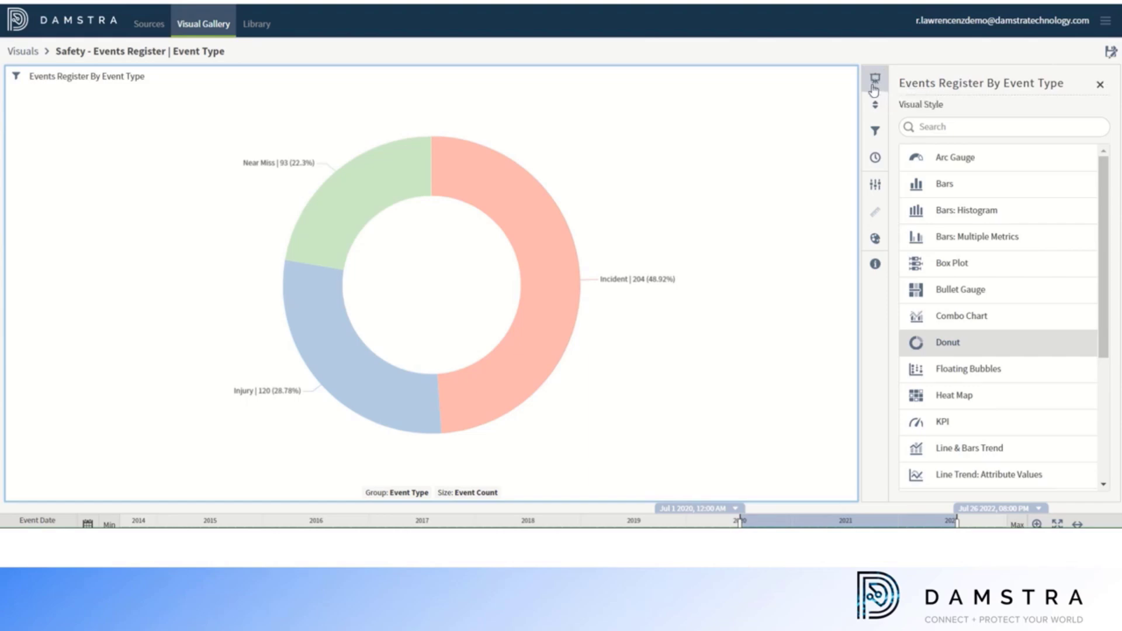
click(874, 106)
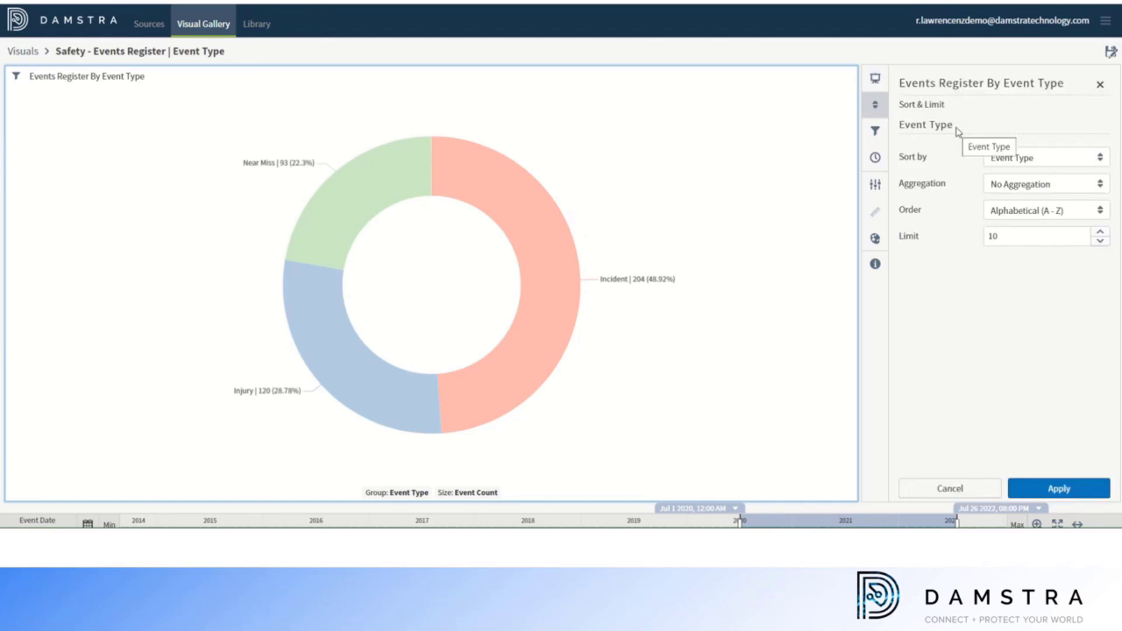
click(1038, 186)
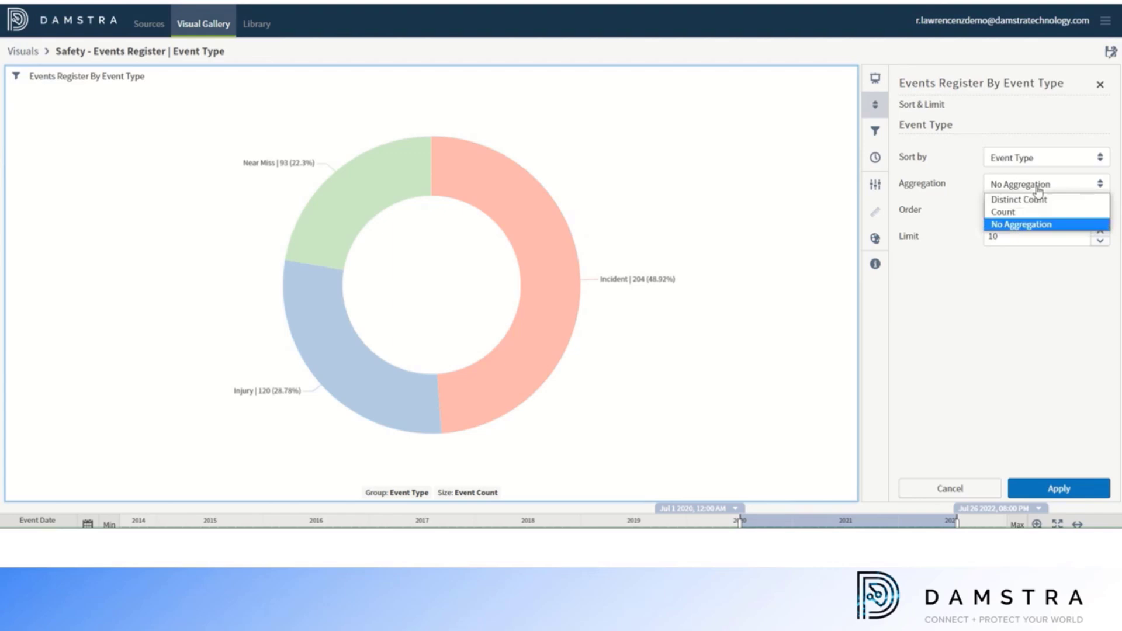
click(875, 133)
click(875, 133)
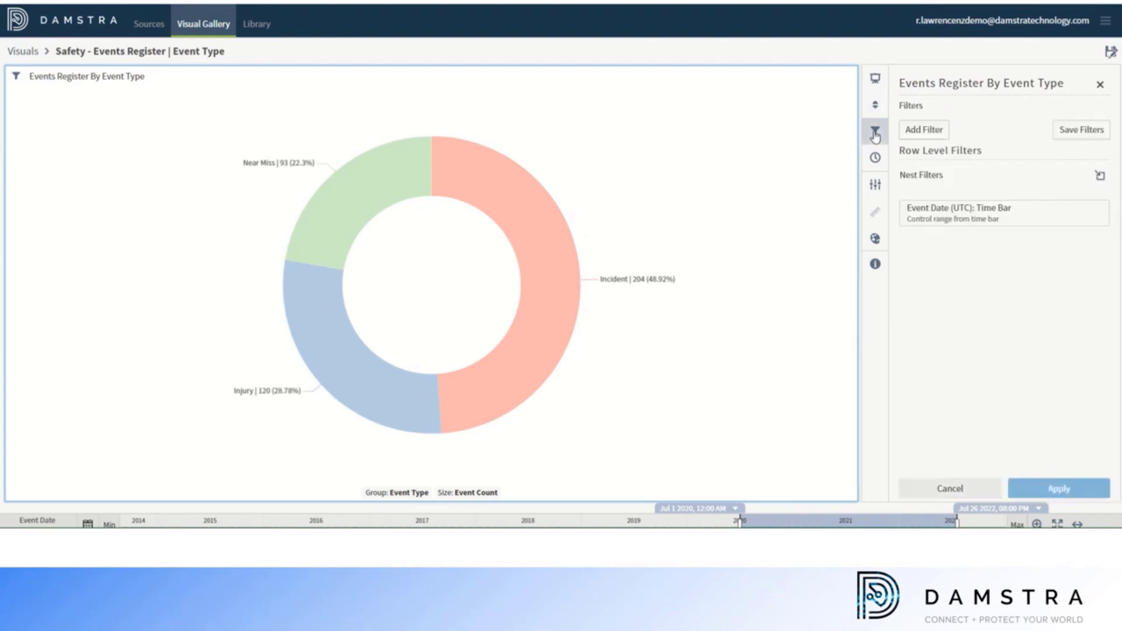
click(924, 130)
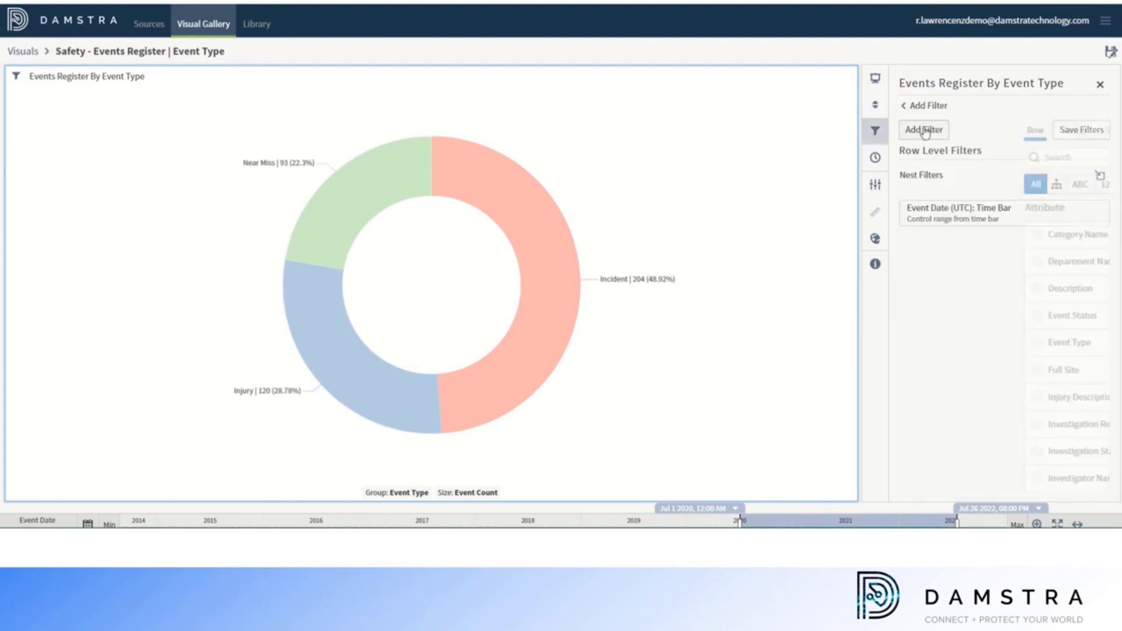
Set the end of the Event Date time bar to September 12, 2022, 11:59 PM
click(876, 158)
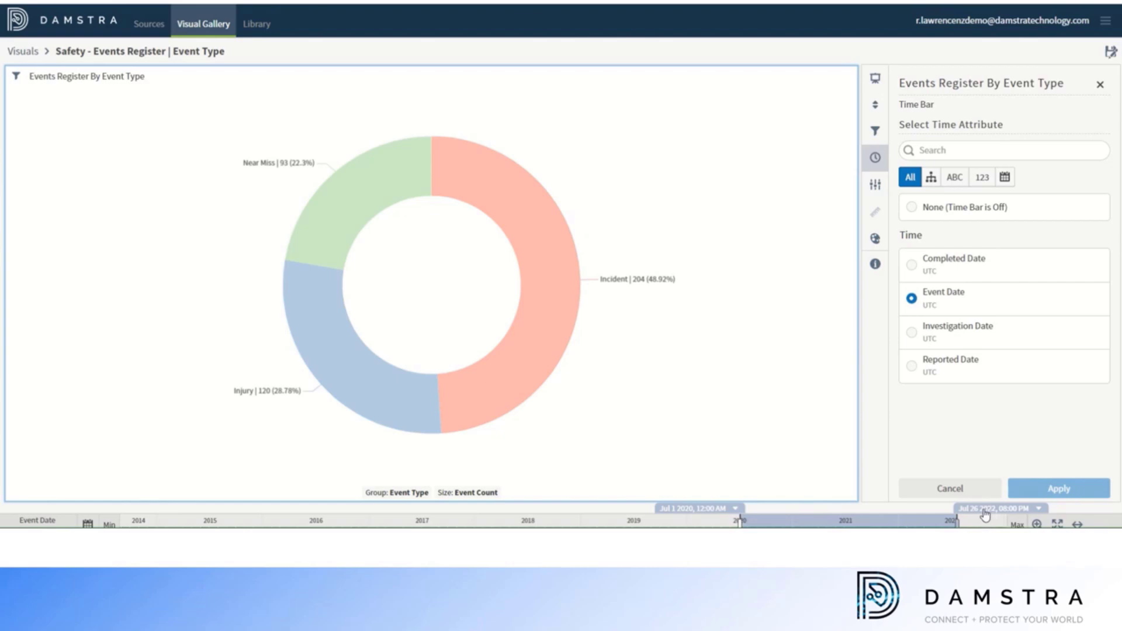
mouse_move(957, 520)
mouse_down()
mouse_move(971, 520)
mouse_move(959, 521)
mouse_up()
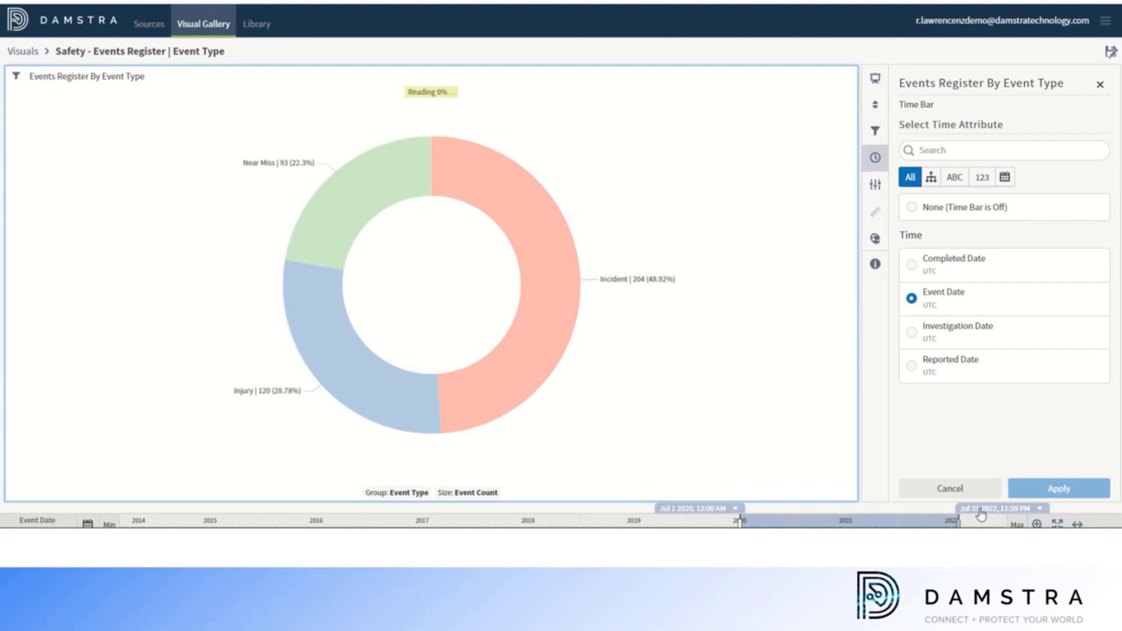
click(981, 510)
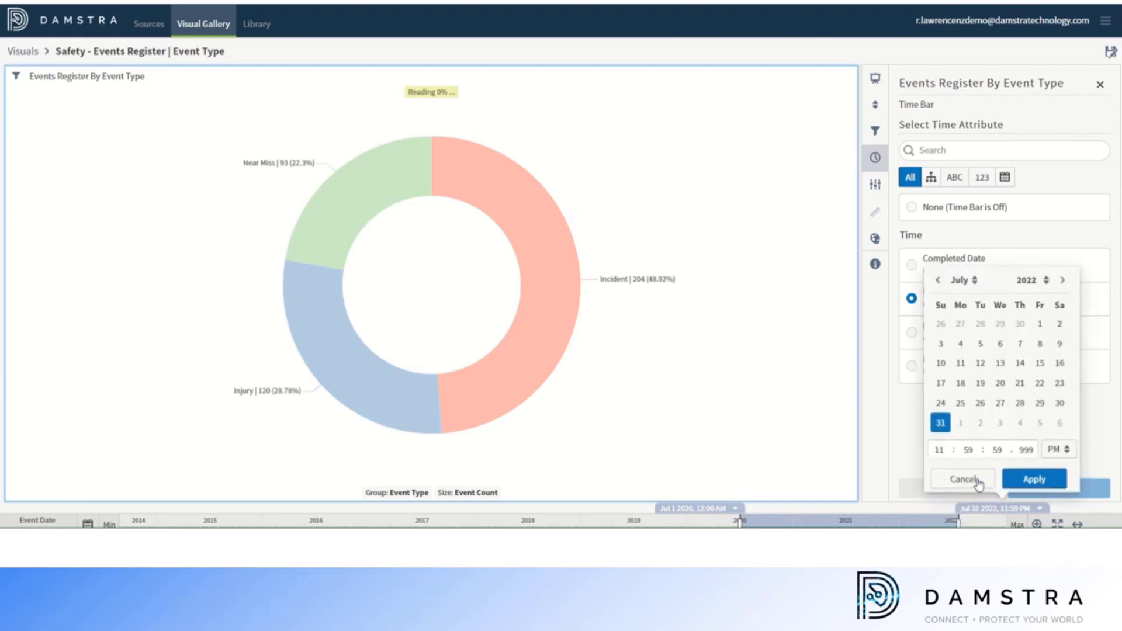
click(976, 281)
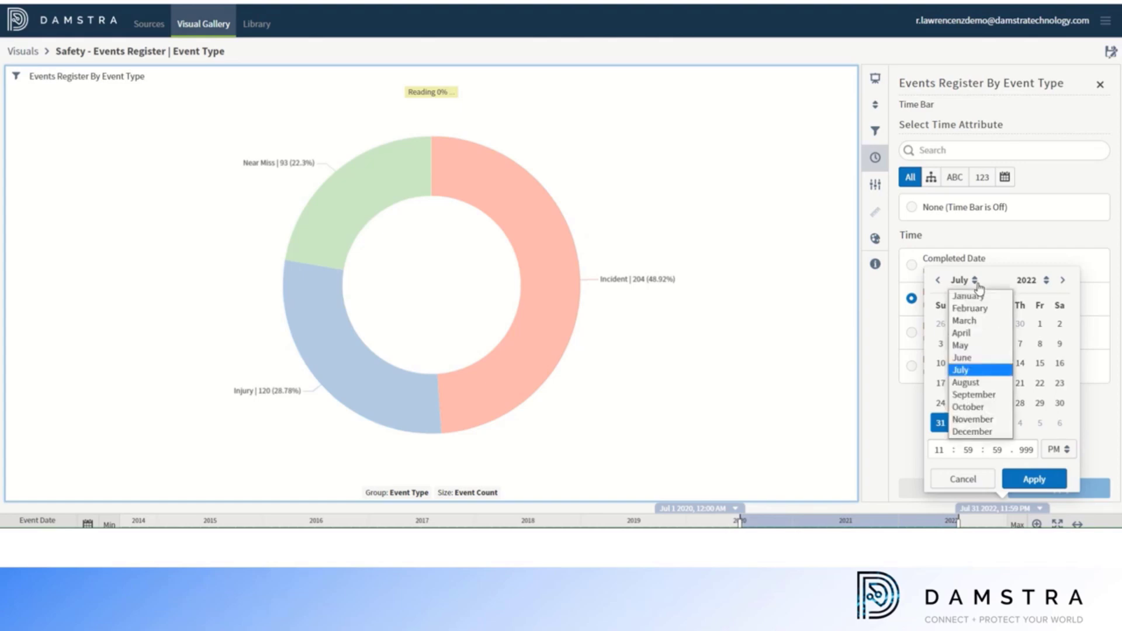
click(984, 396)
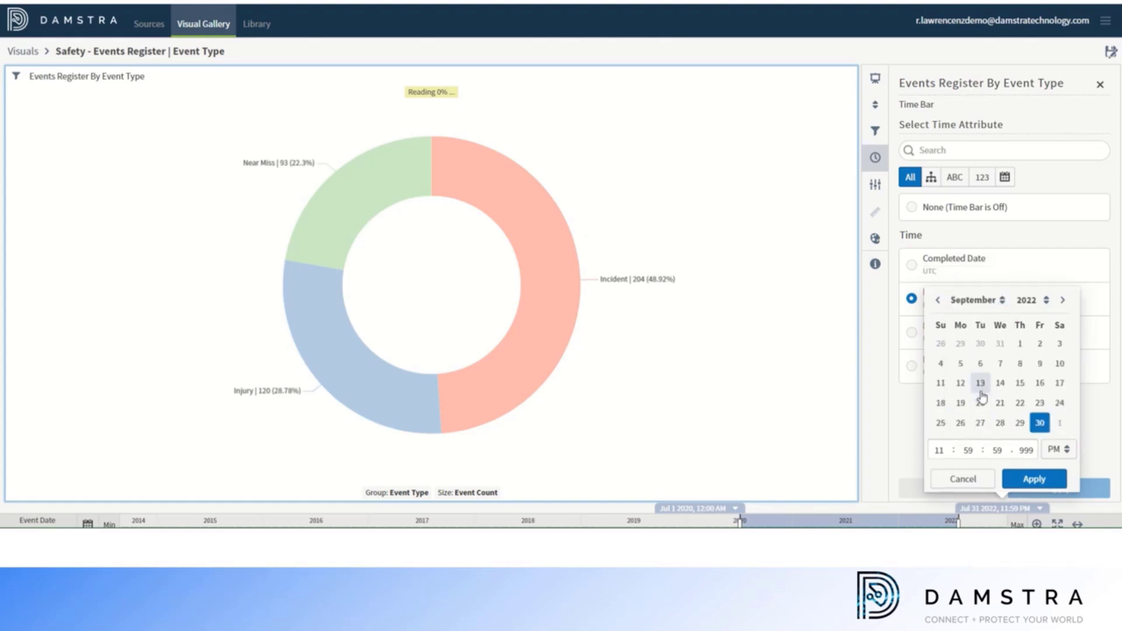
click(960, 383)
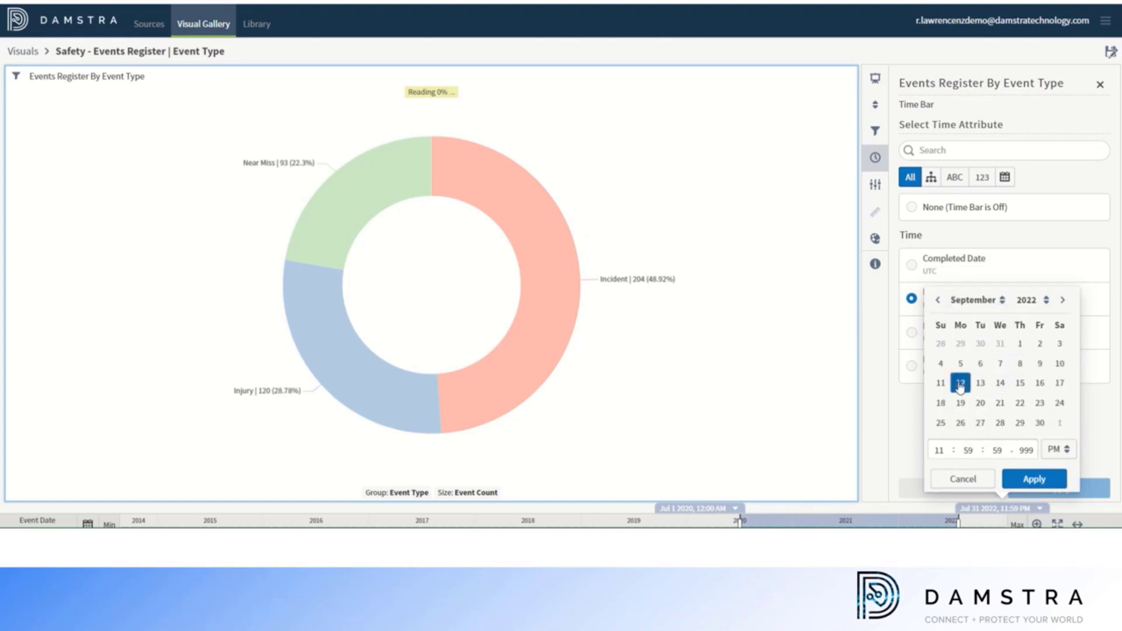
click(1035, 479)
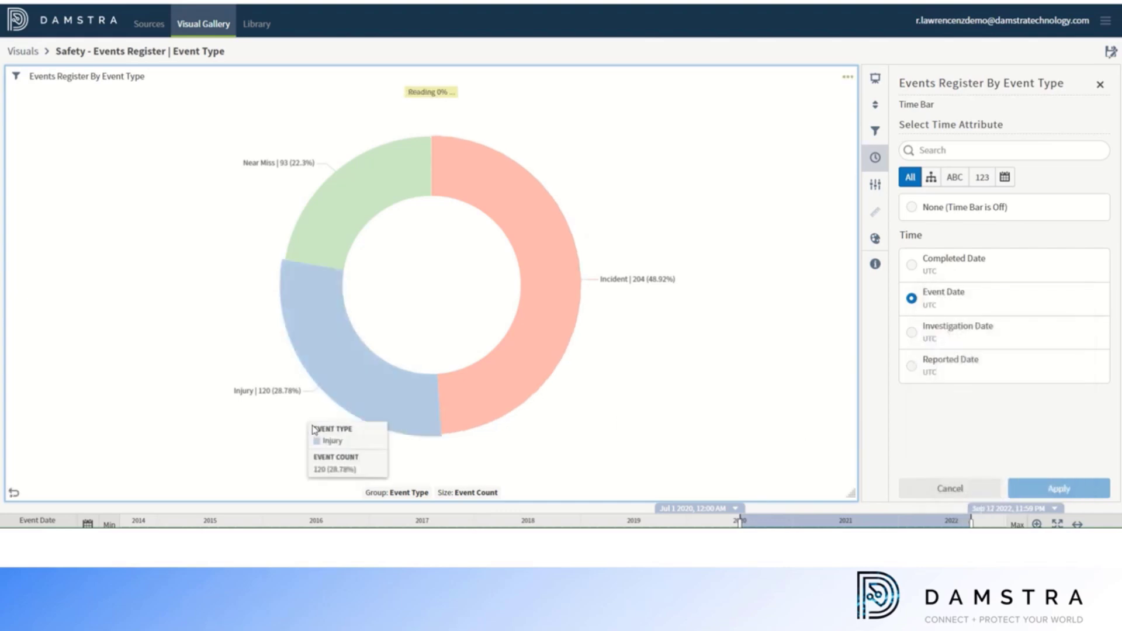
Define the start of the Event Date range as a dynamic time of Now minus 2 years
click(88, 522)
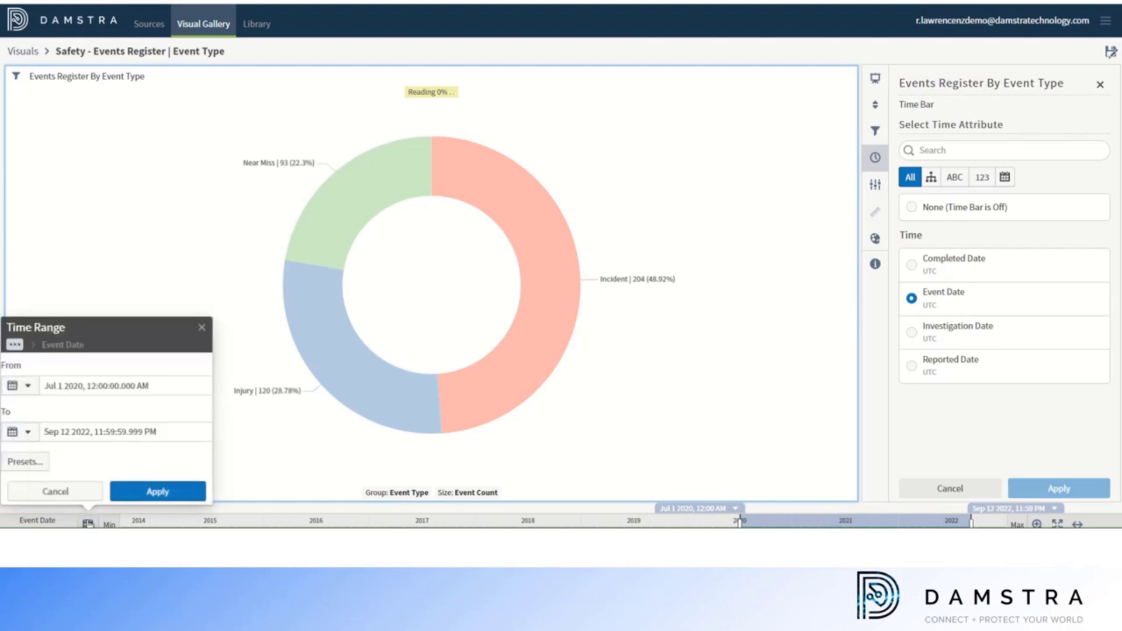
click(82, 386)
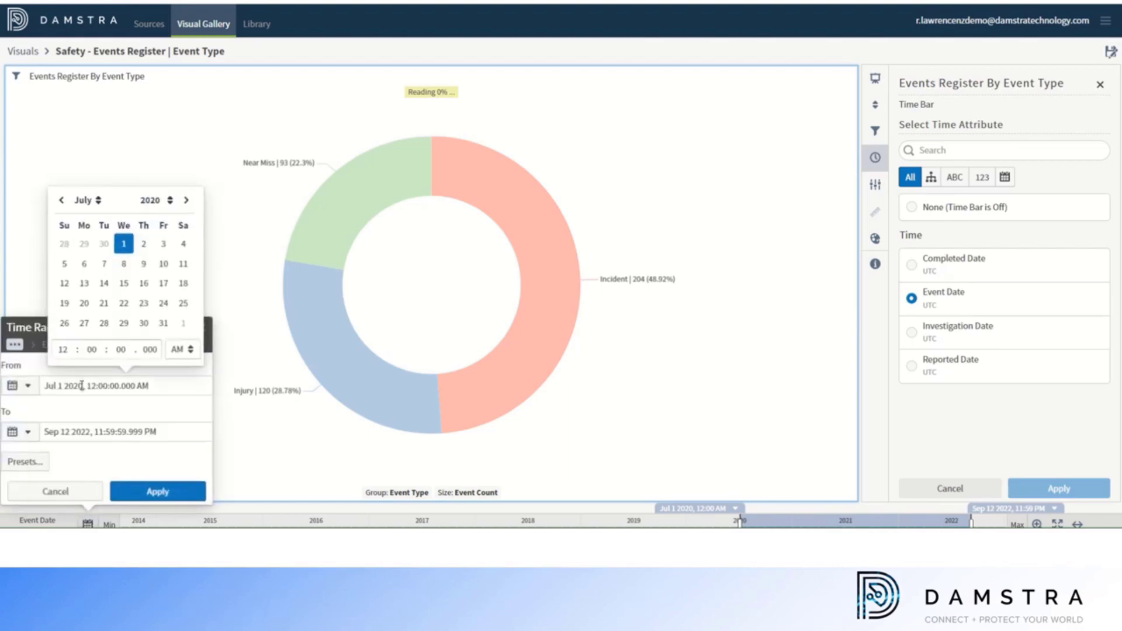
click(28, 387)
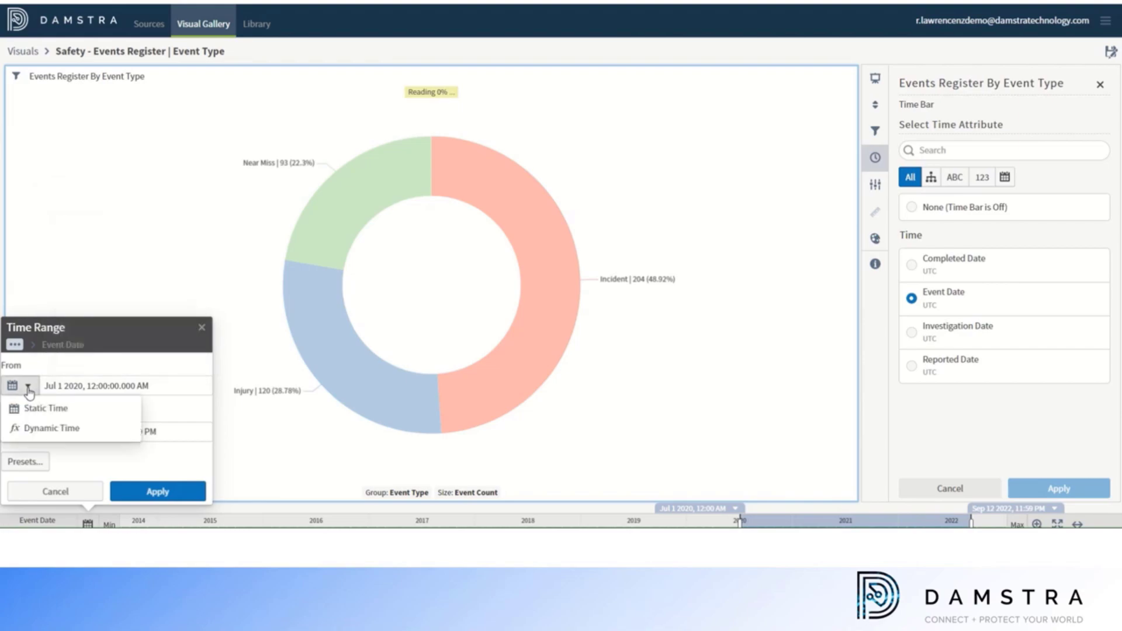
click(36, 430)
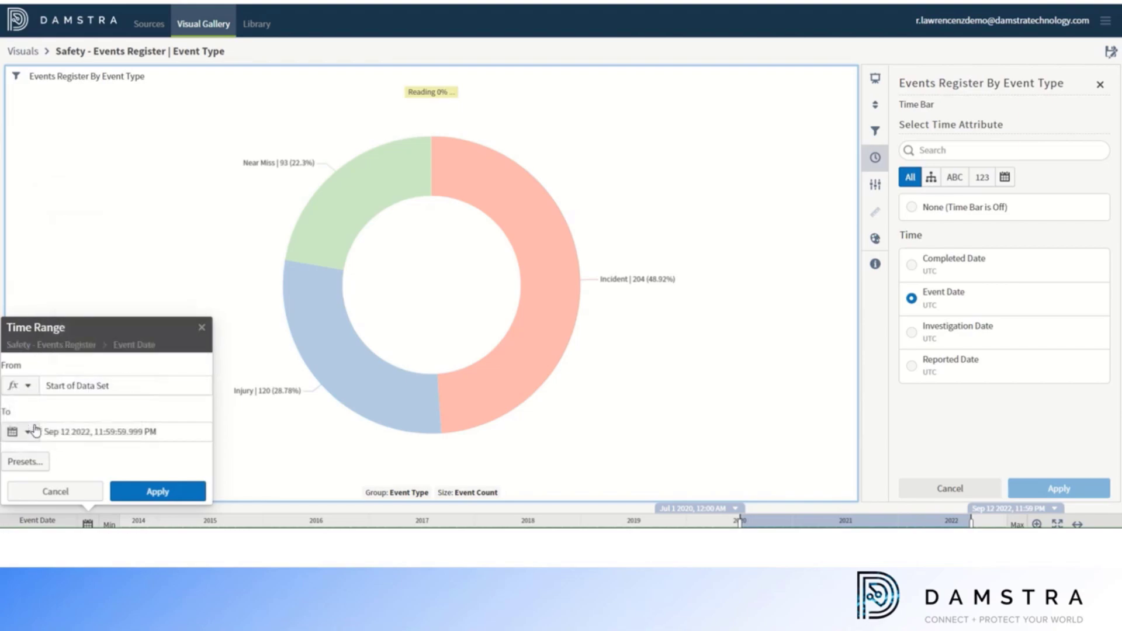
click(67, 389)
click(65, 442)
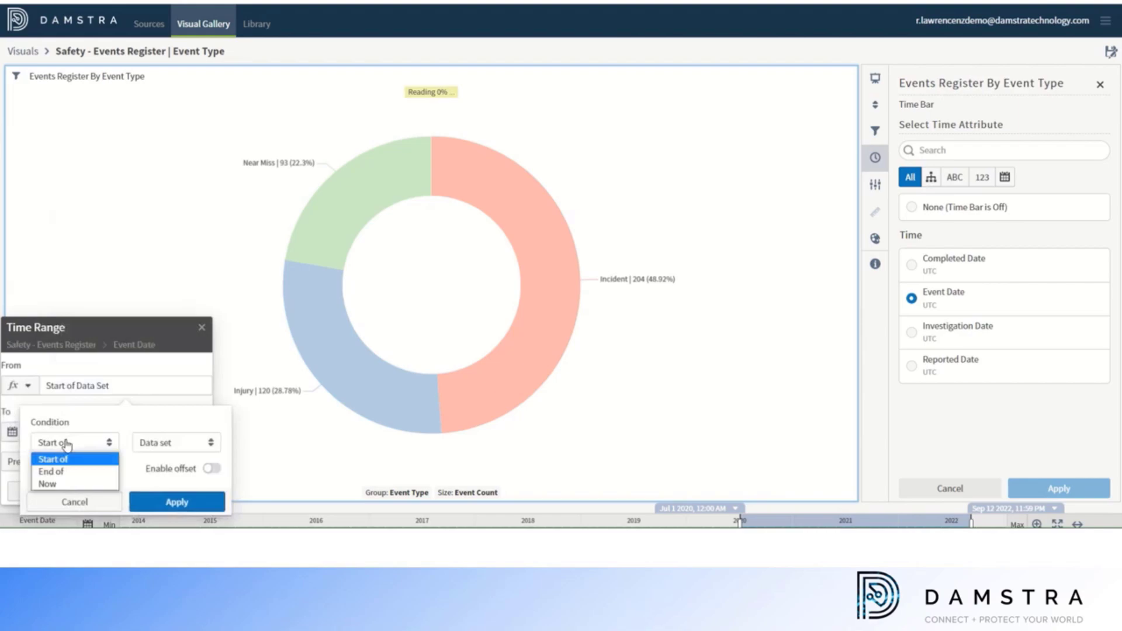
click(65, 484)
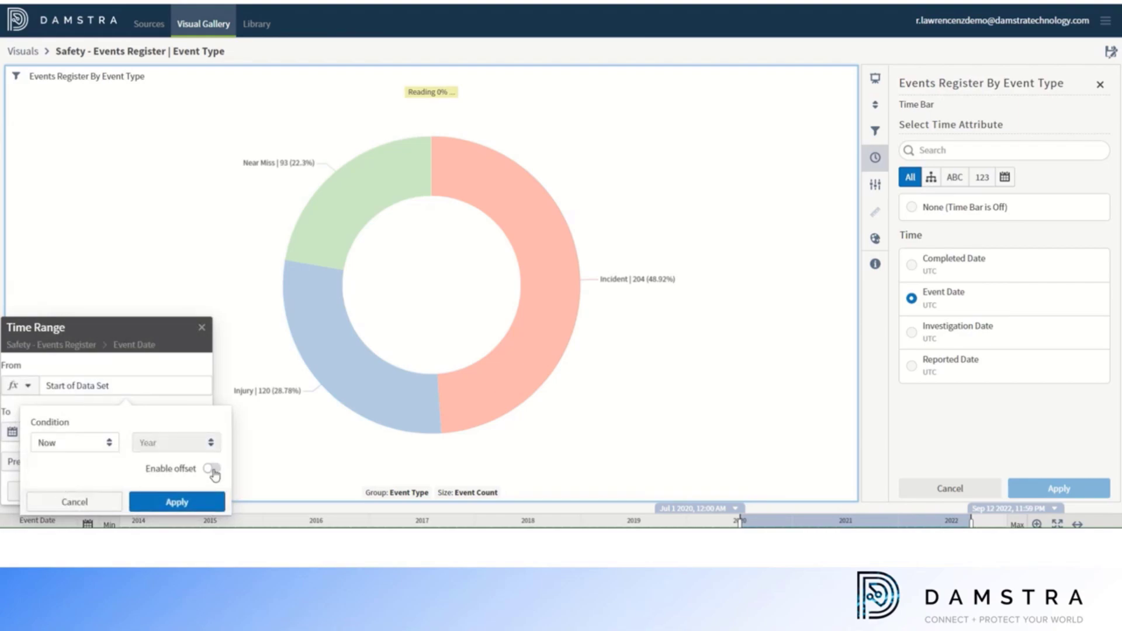
click(212, 471)
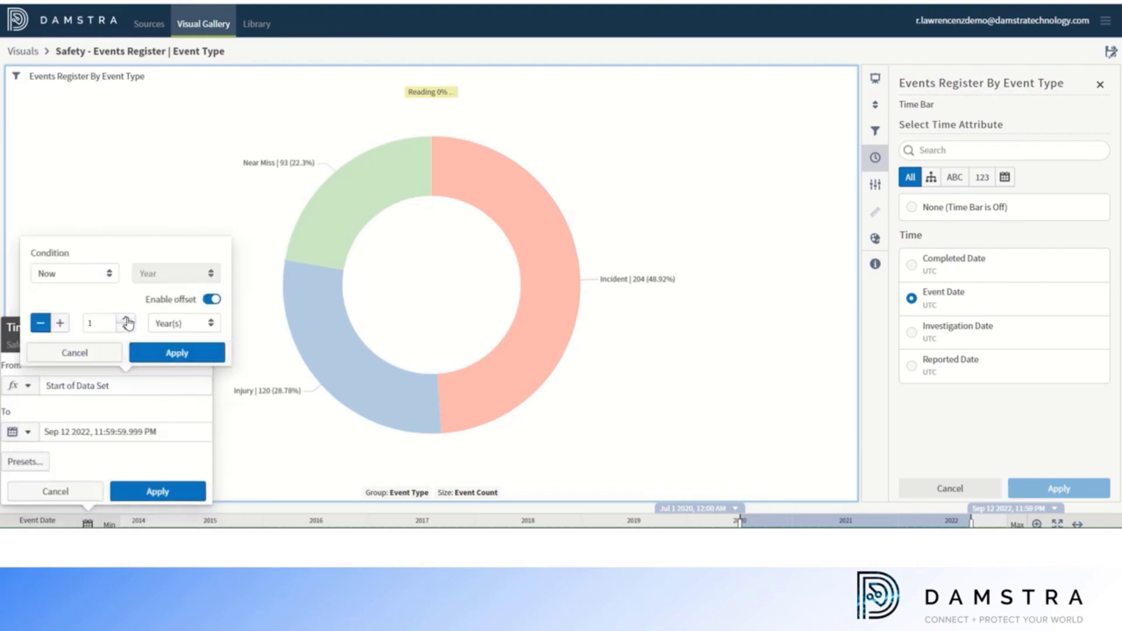
click(178, 354)
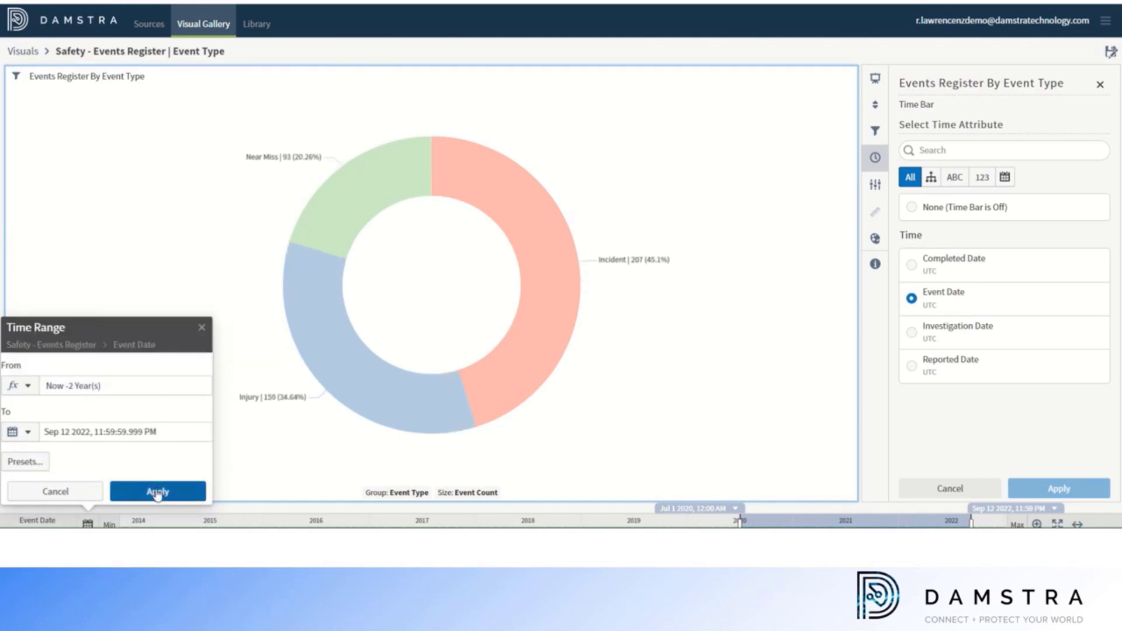
View the preset time ranges without choosing one, and apply the Event Date range to the visual
click(32, 464)
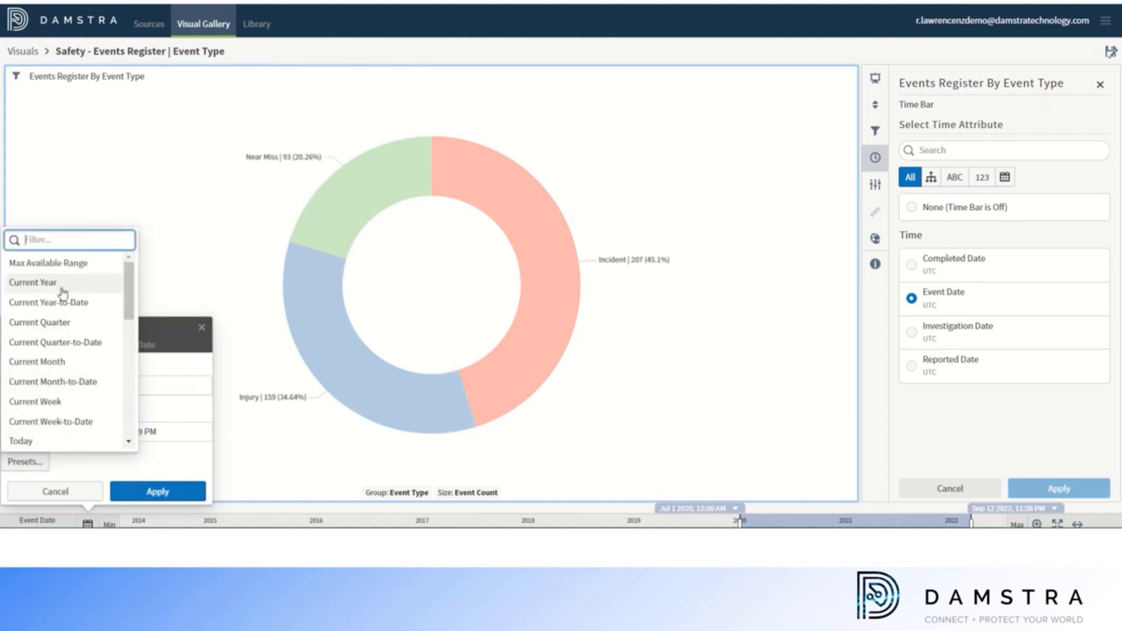
drag(133, 291, 134, 417)
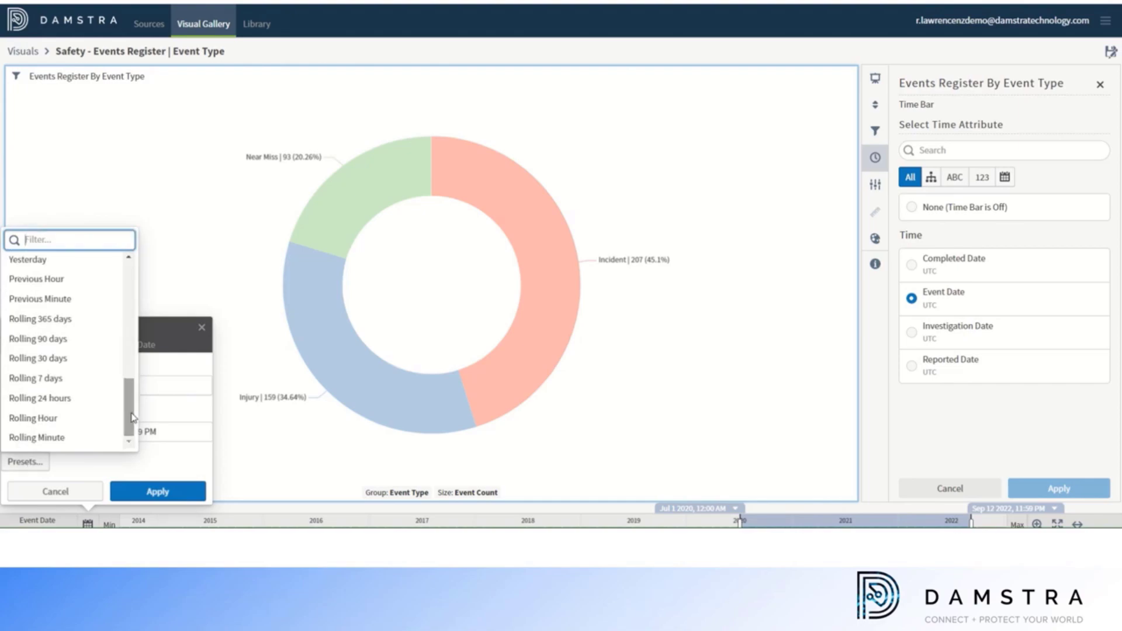
click(151, 495)
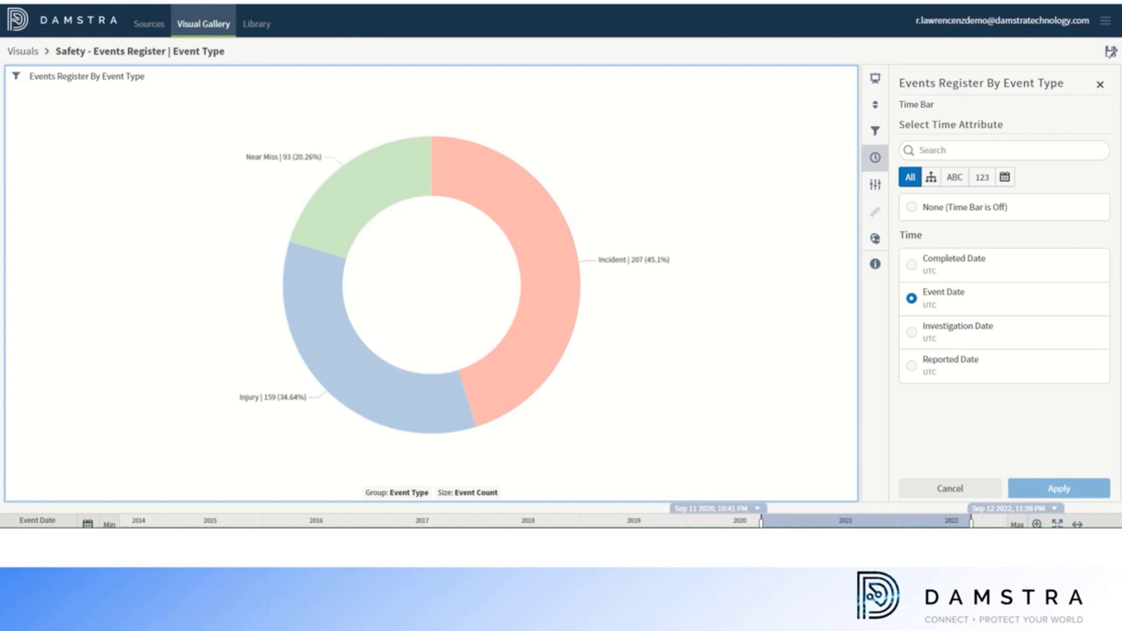
Turn the donut chart's Show Labels, Absolute Values and Relative Values options off and back on, one at a time
click(875, 186)
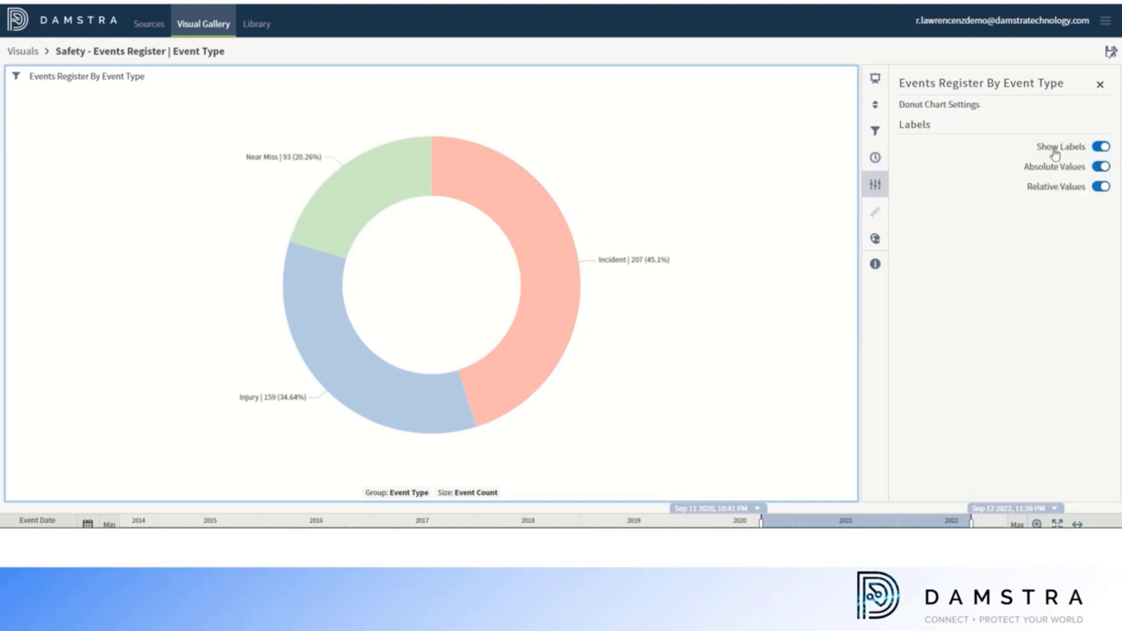
click(1093, 151)
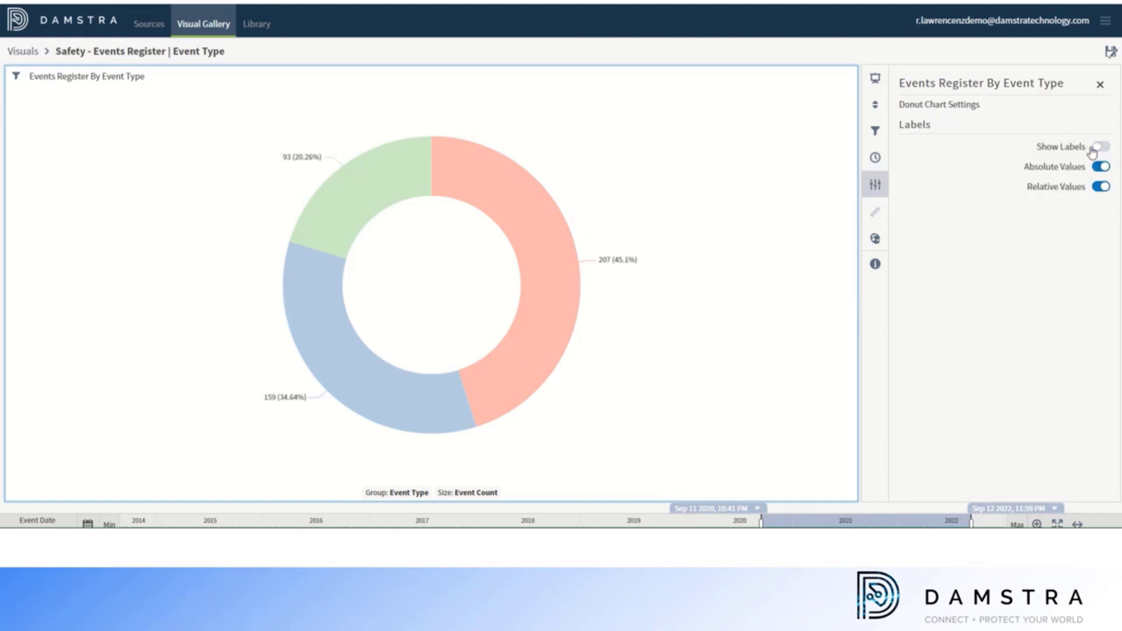
click(1099, 147)
click(1098, 168)
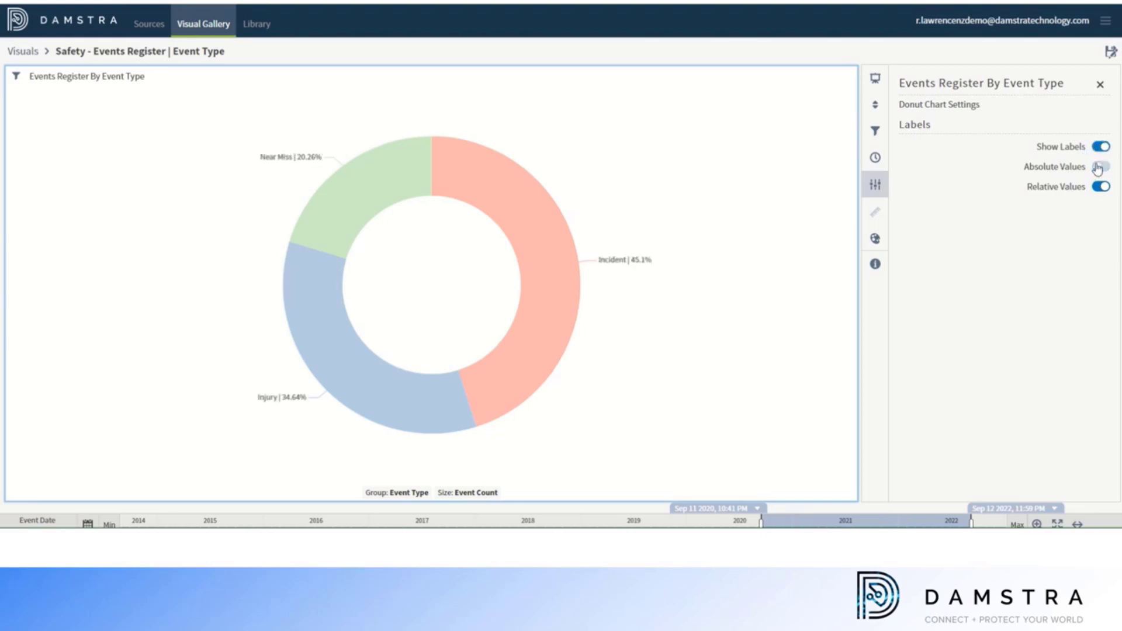
click(1098, 168)
click(1098, 188)
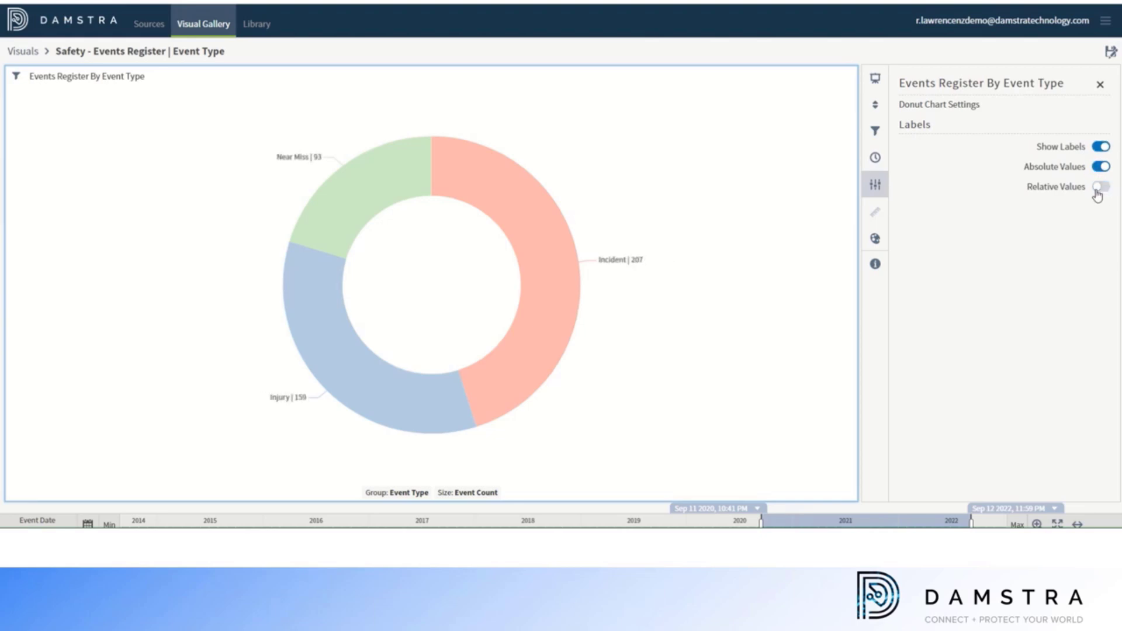
click(1101, 188)
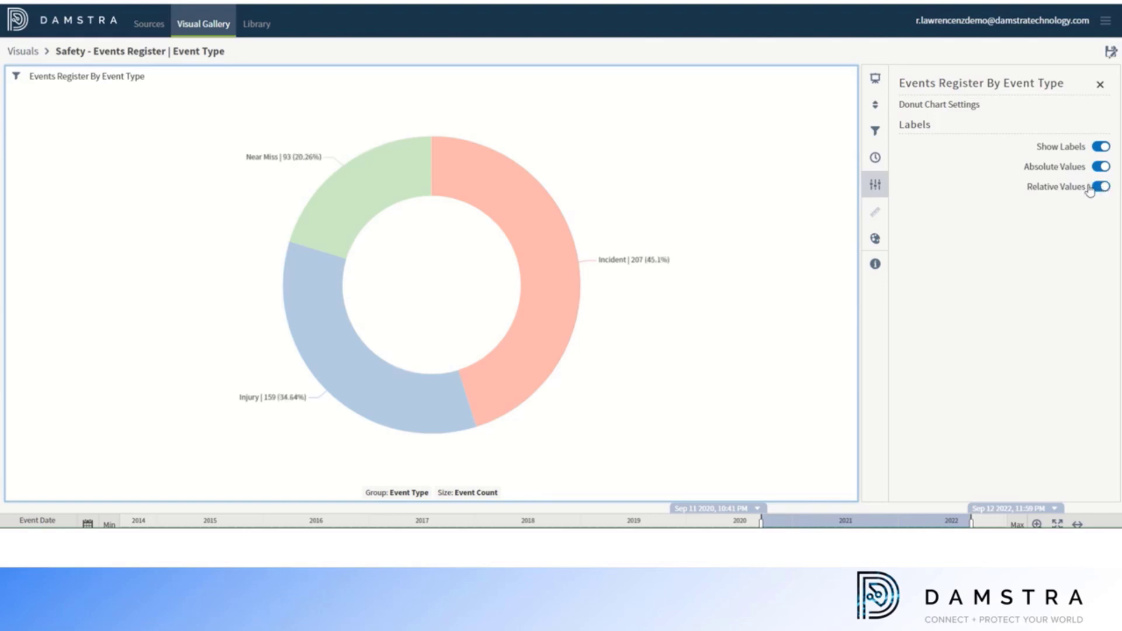
Recolor the donut chart with the pale lilac, periwinkle and teal palette, and view the visual's info before closing the settings
click(875, 241)
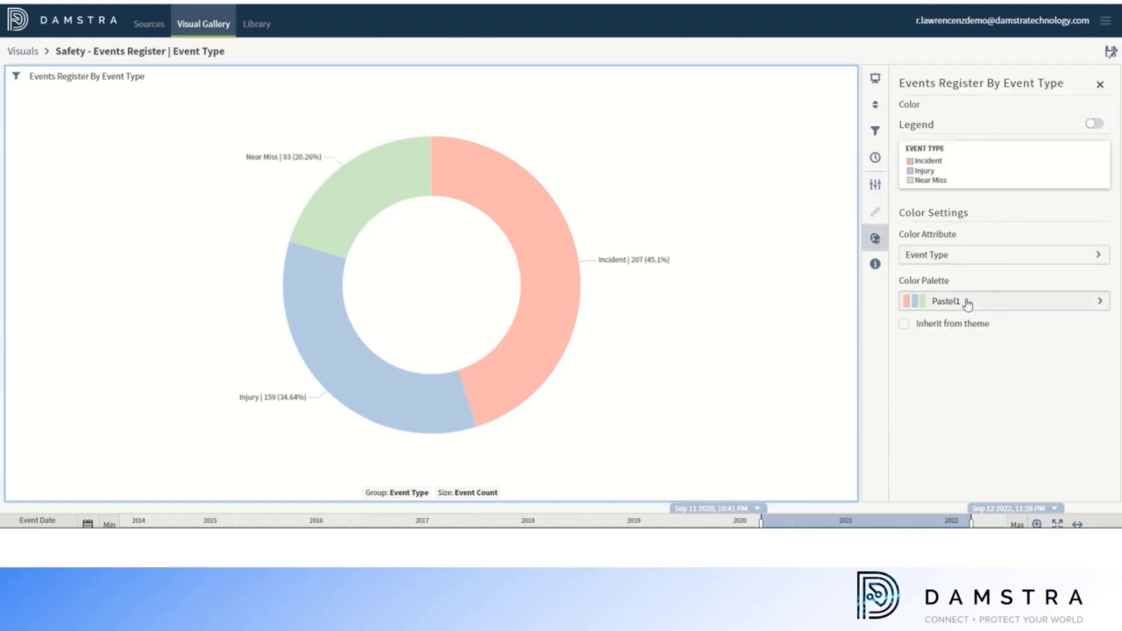
click(933, 301)
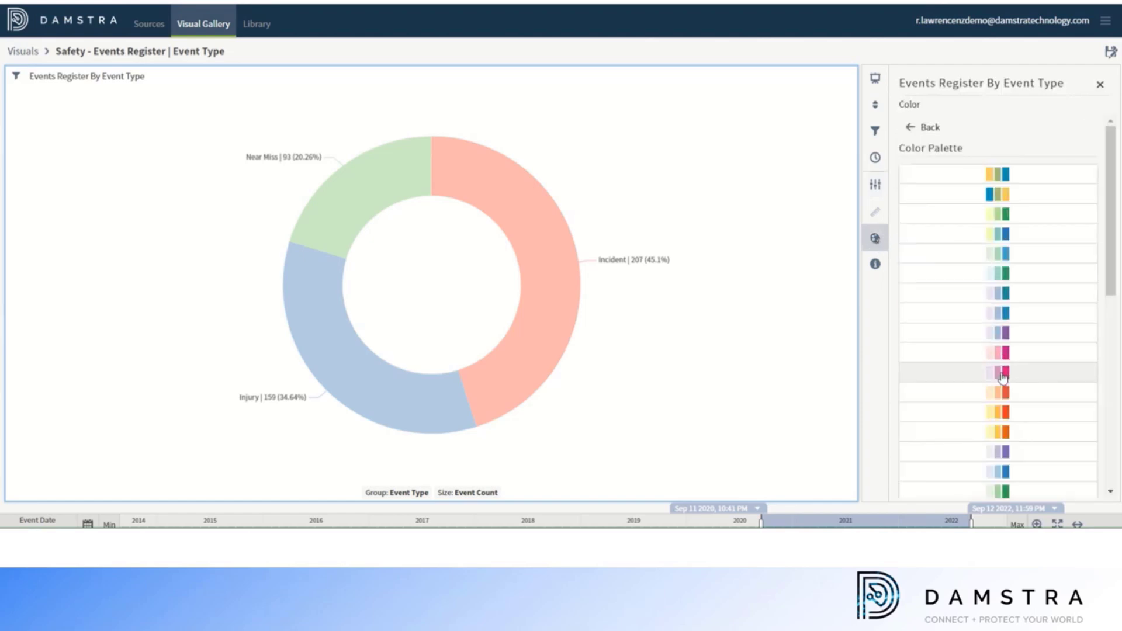
click(998, 472)
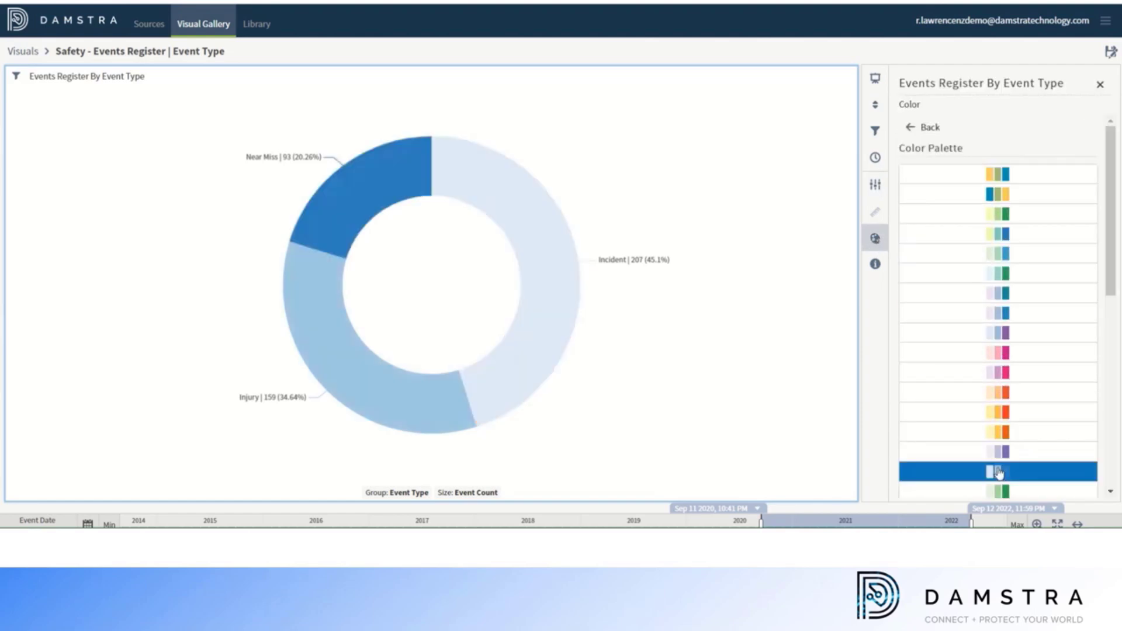
click(1008, 393)
click(1002, 295)
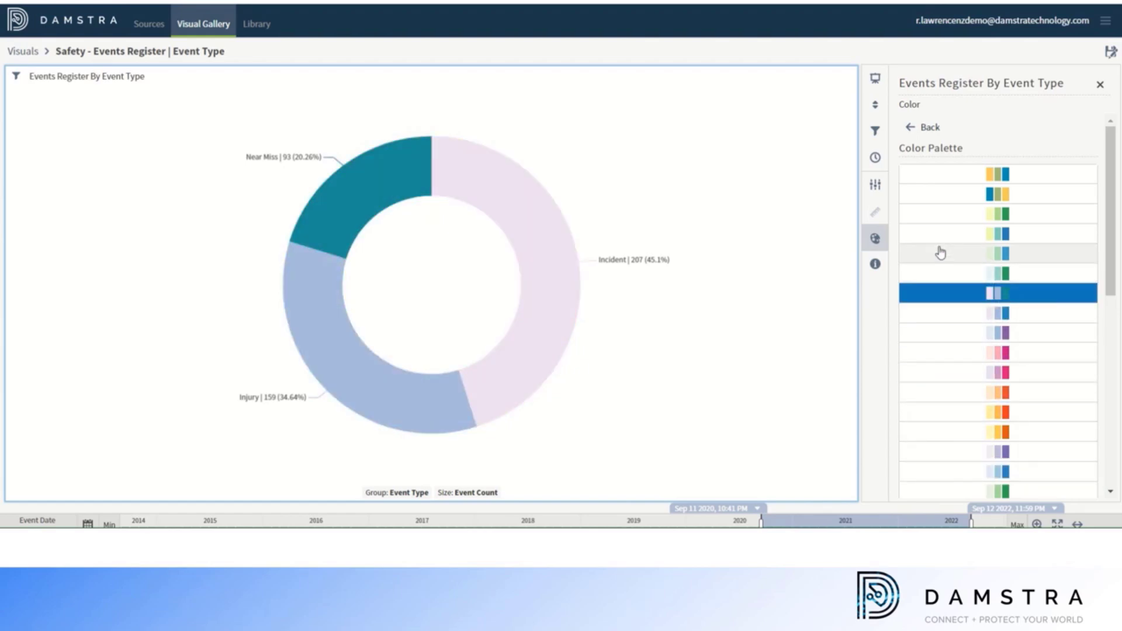
click(875, 266)
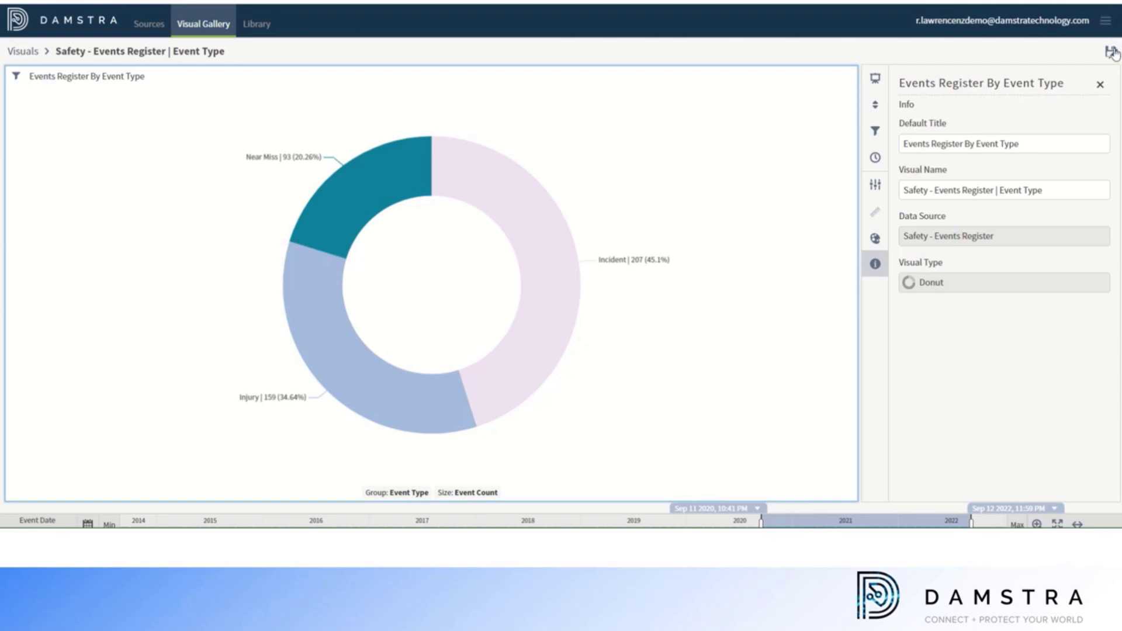
click(1100, 85)
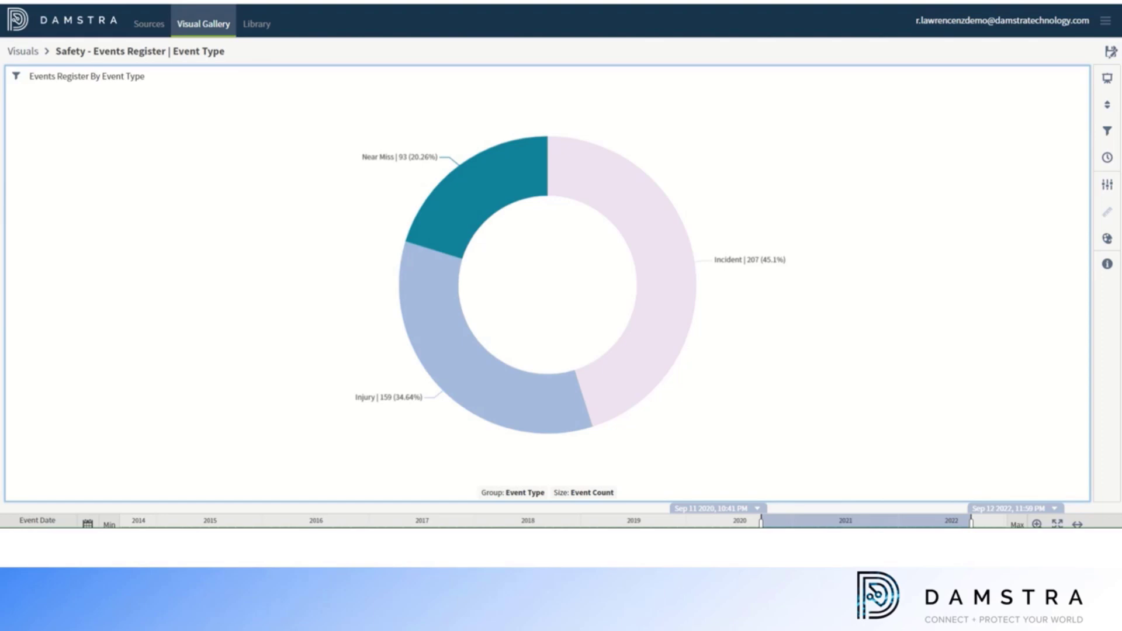
Zoom the Injury segment of the donut chart into Category Name
mouse_move(426, 321)
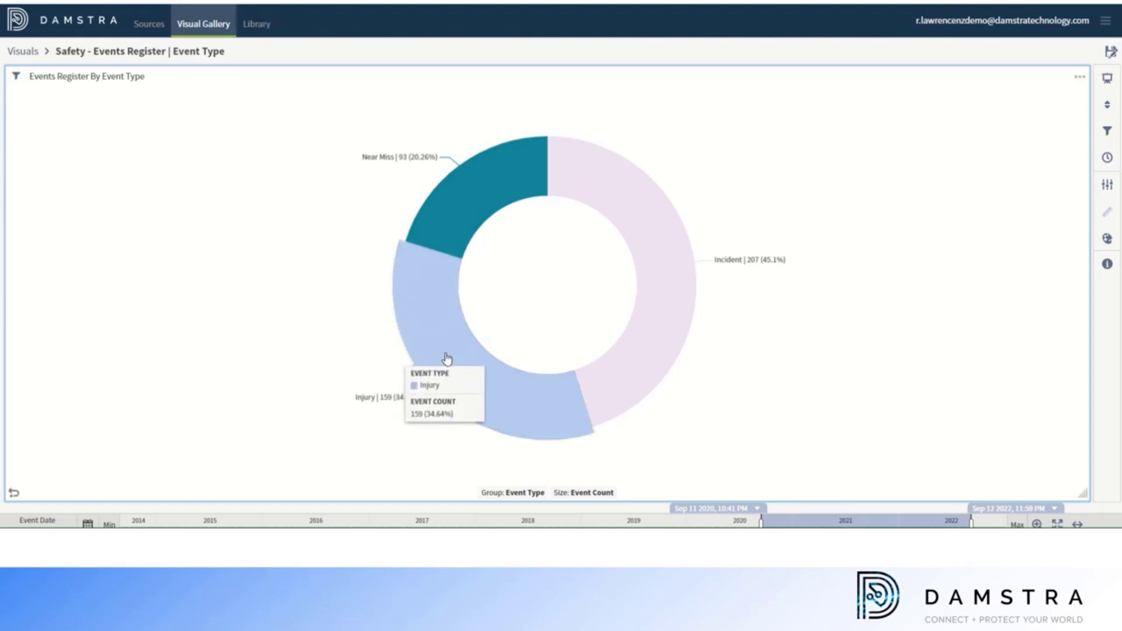
click(447, 358)
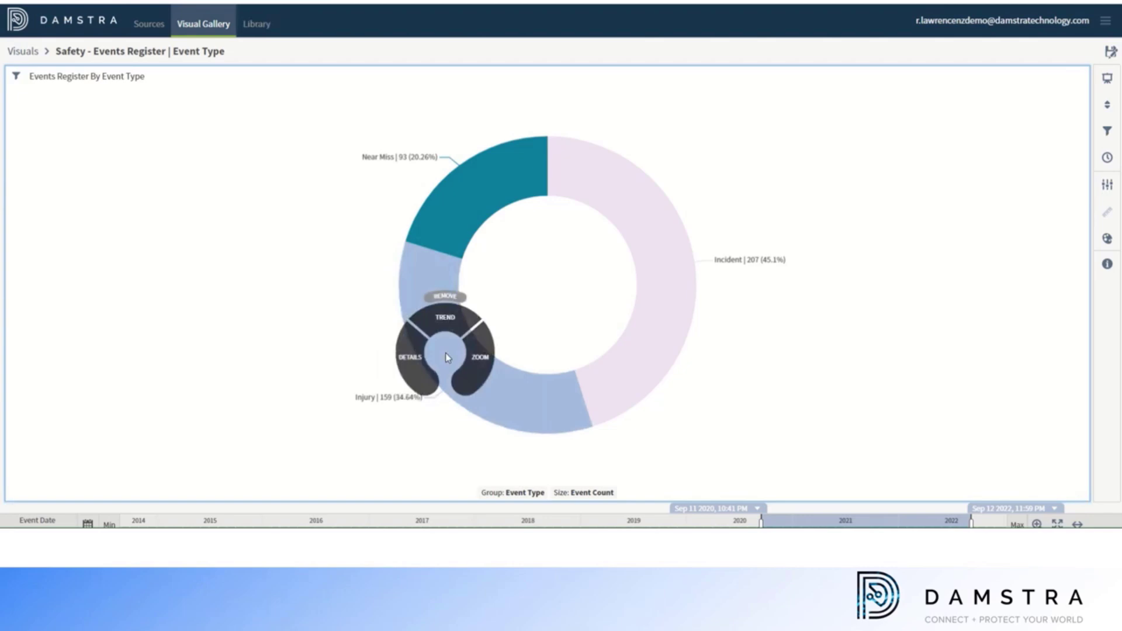
click(481, 360)
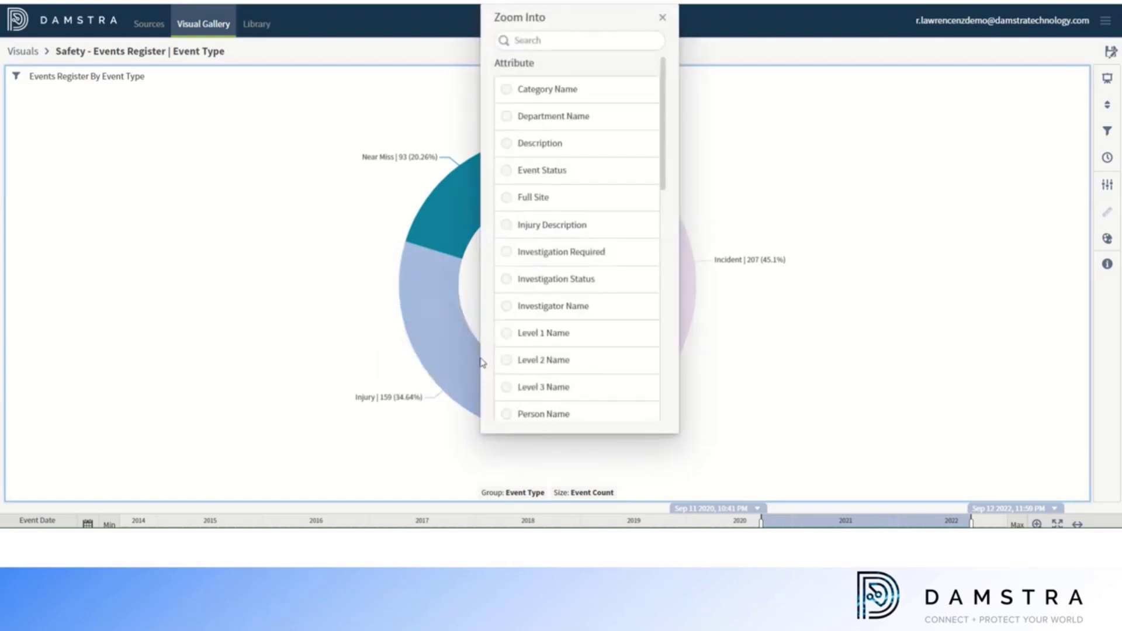
click(507, 90)
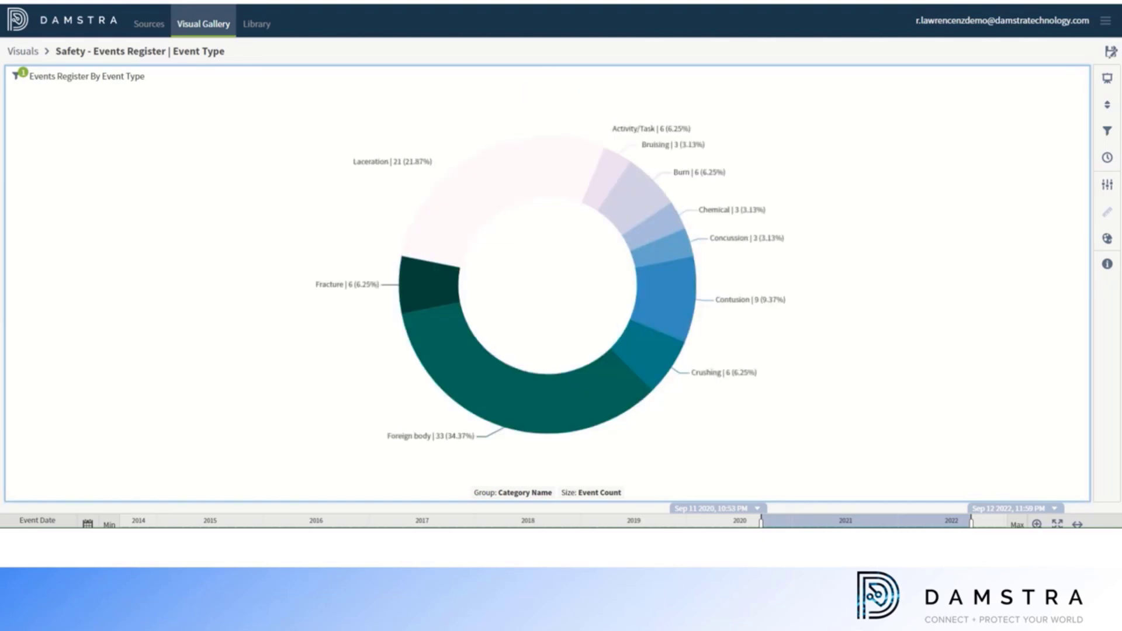
Change the visual style to Bars and set the bar orientation to Horizontal
mouse_move(16, 81)
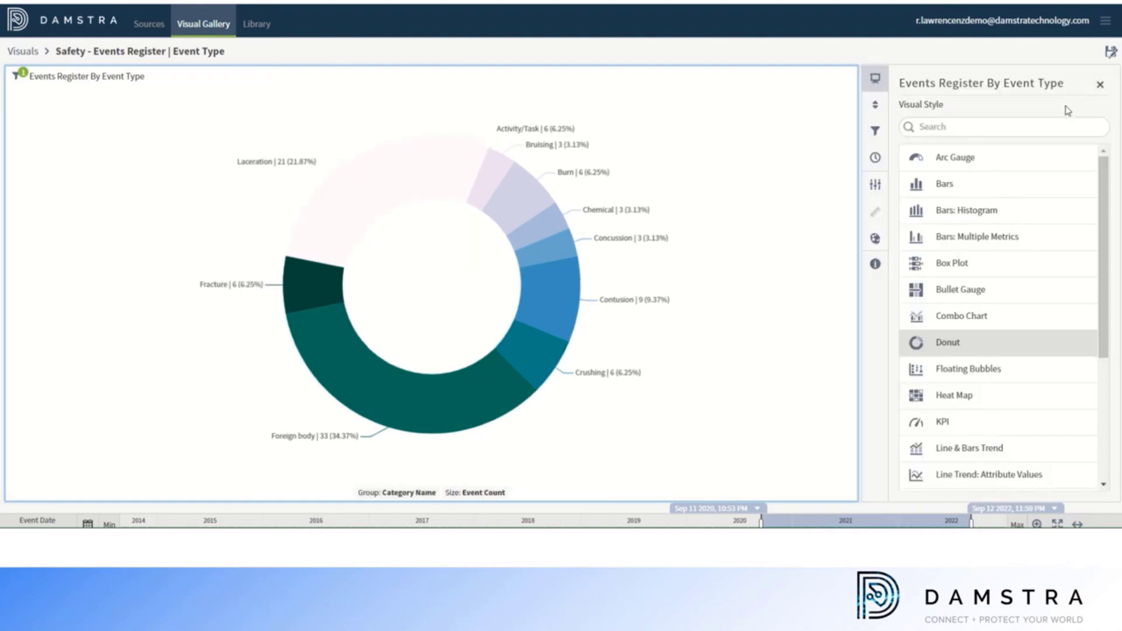
click(953, 184)
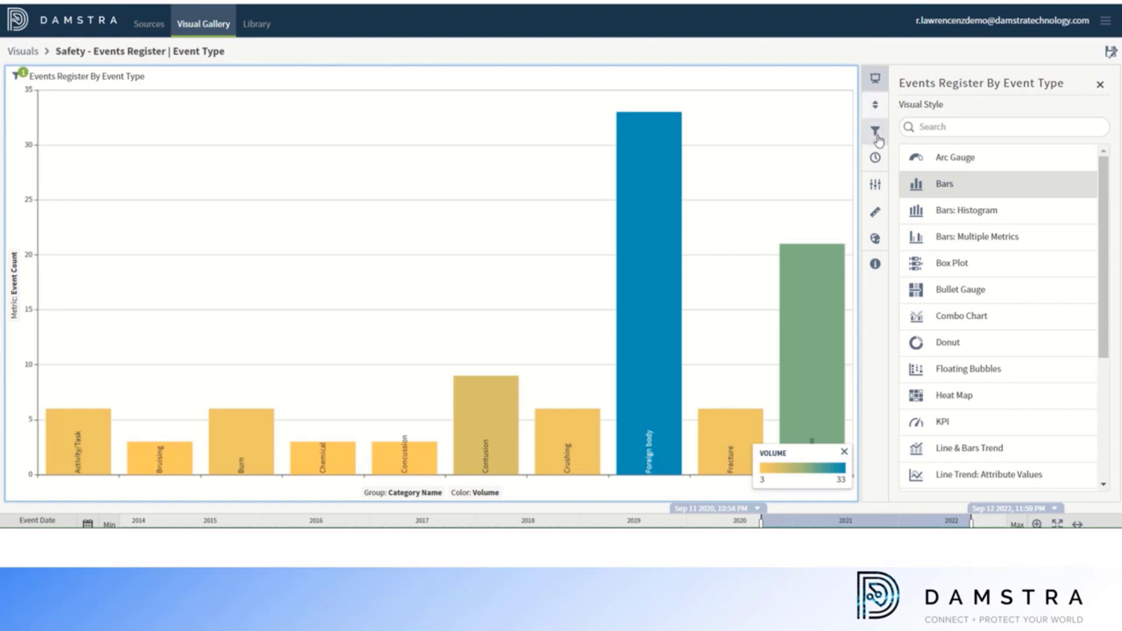
click(875, 188)
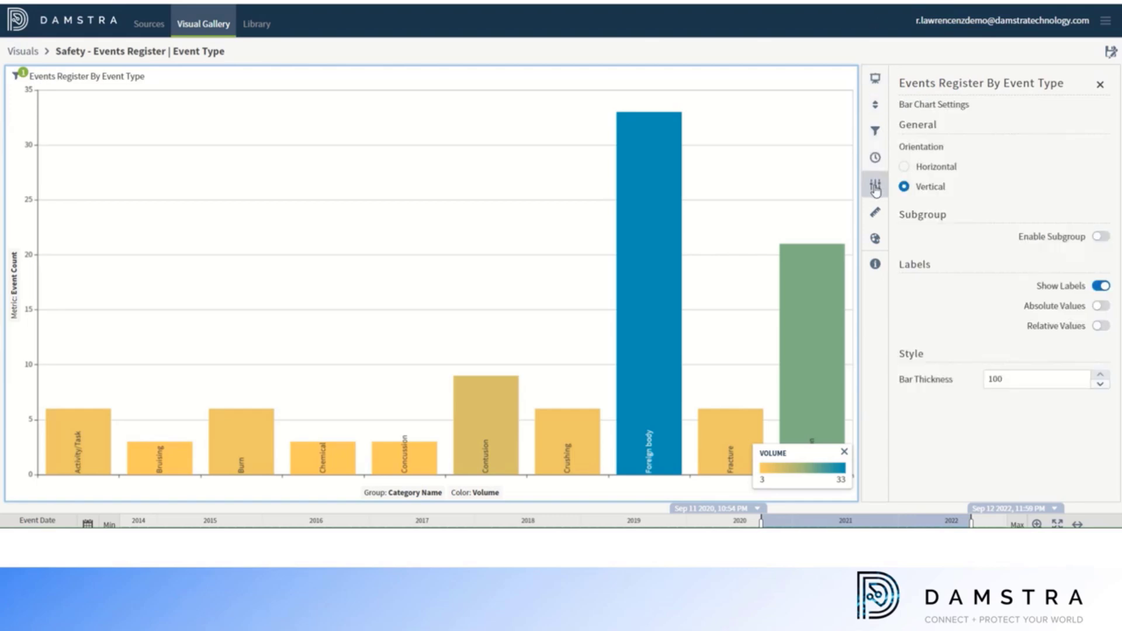
click(904, 167)
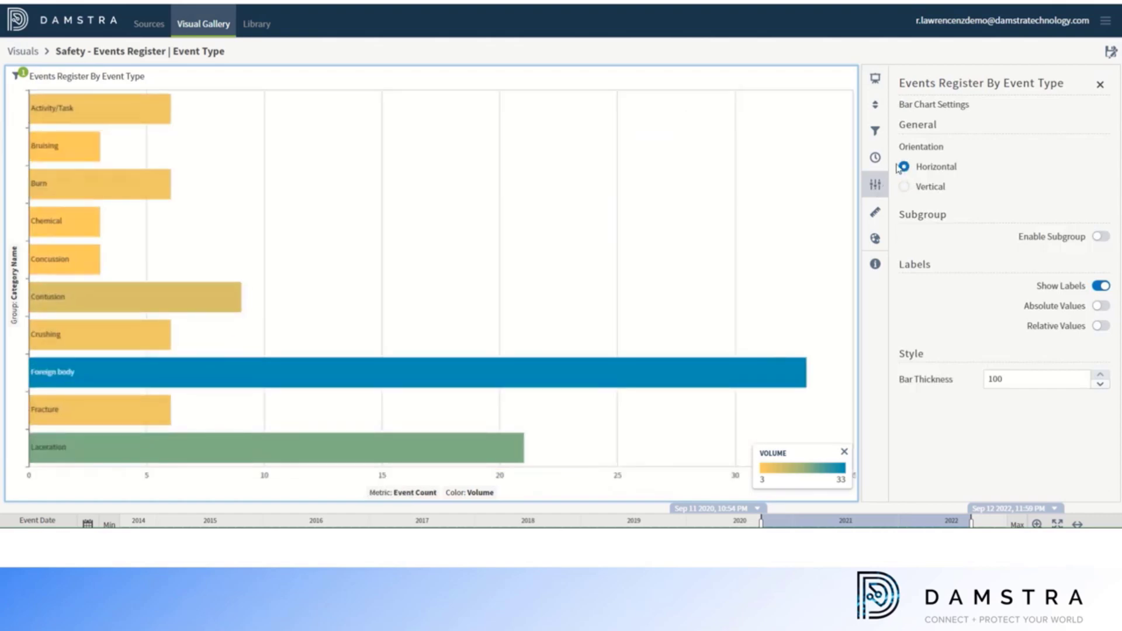
Sort the bar chart by Category Name with Count aggregation, and close the sort settings and the Volume legend
click(872, 107)
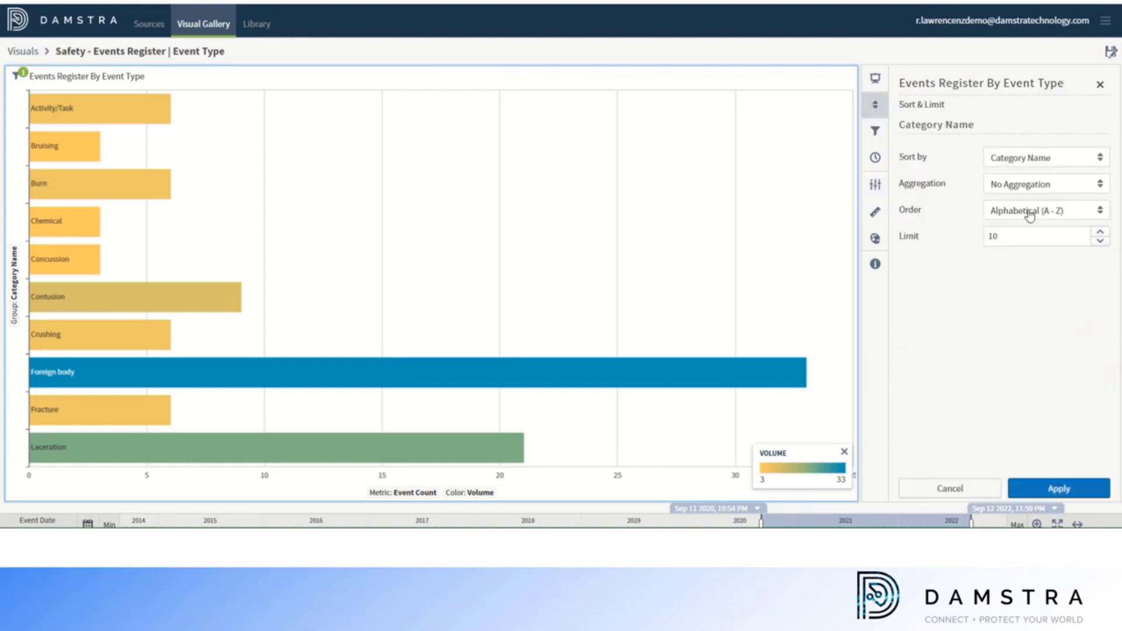
click(1039, 163)
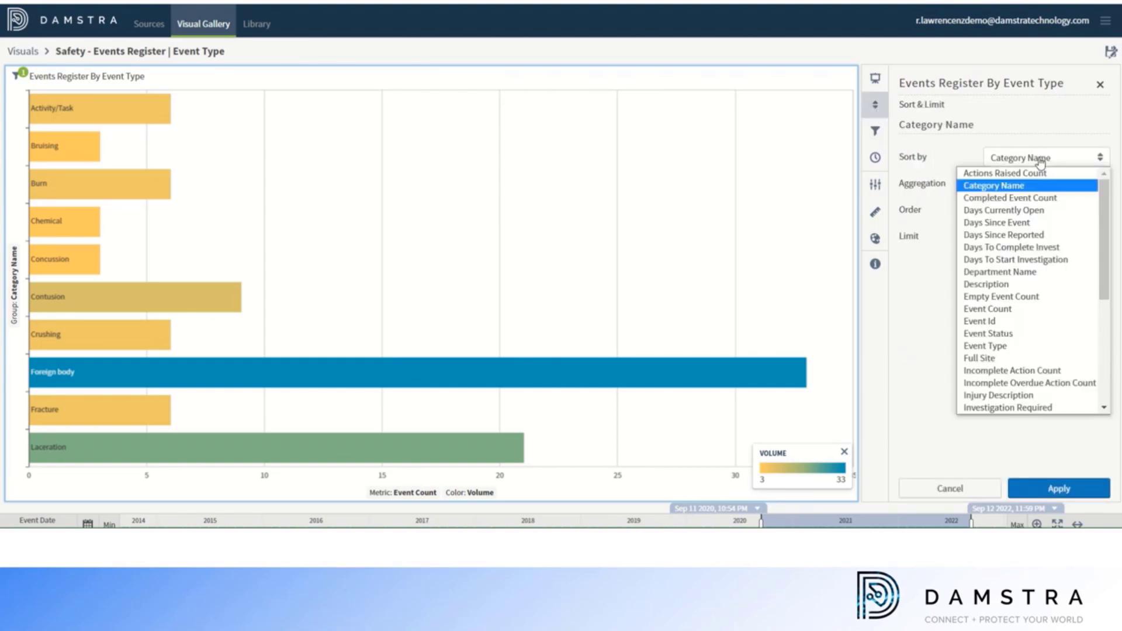
click(1039, 164)
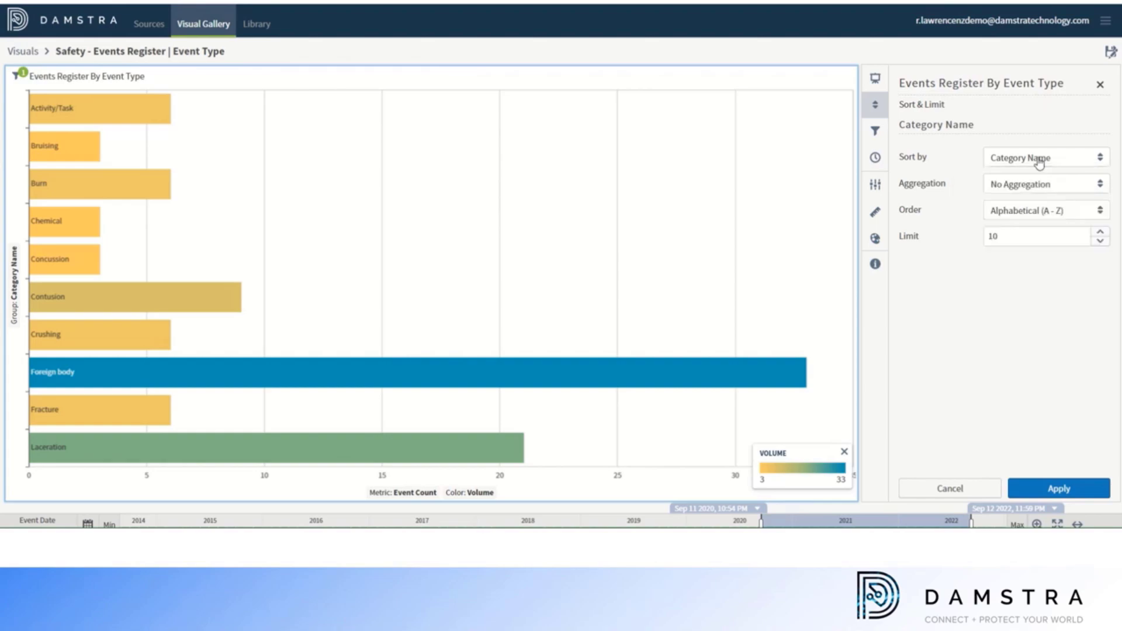
click(1033, 186)
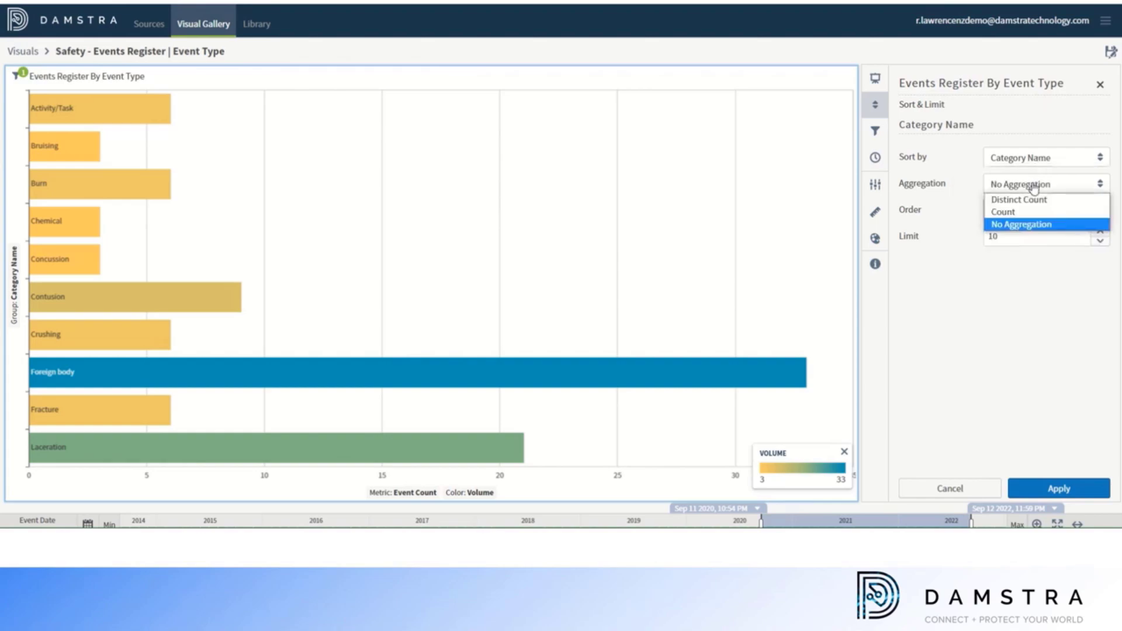
click(1011, 214)
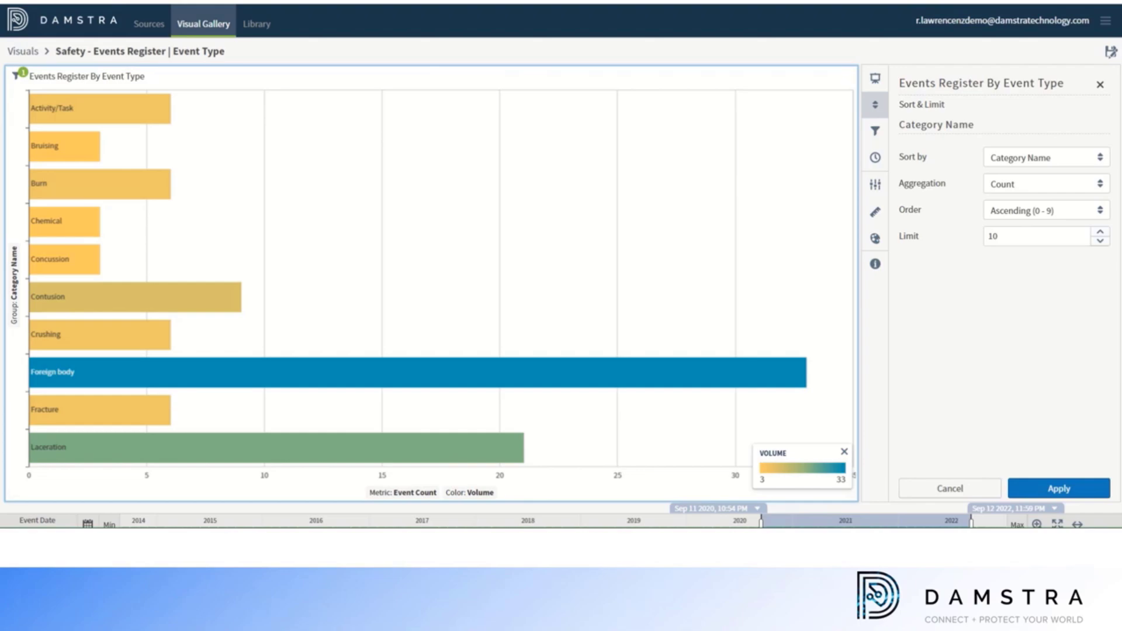
click(1068, 491)
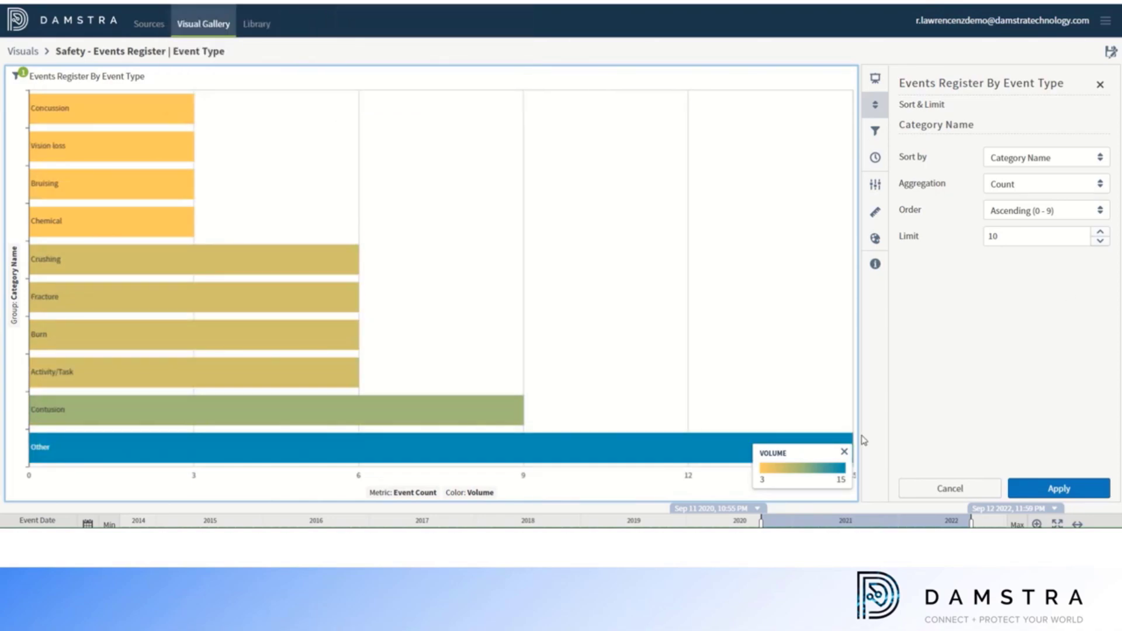
click(1100, 85)
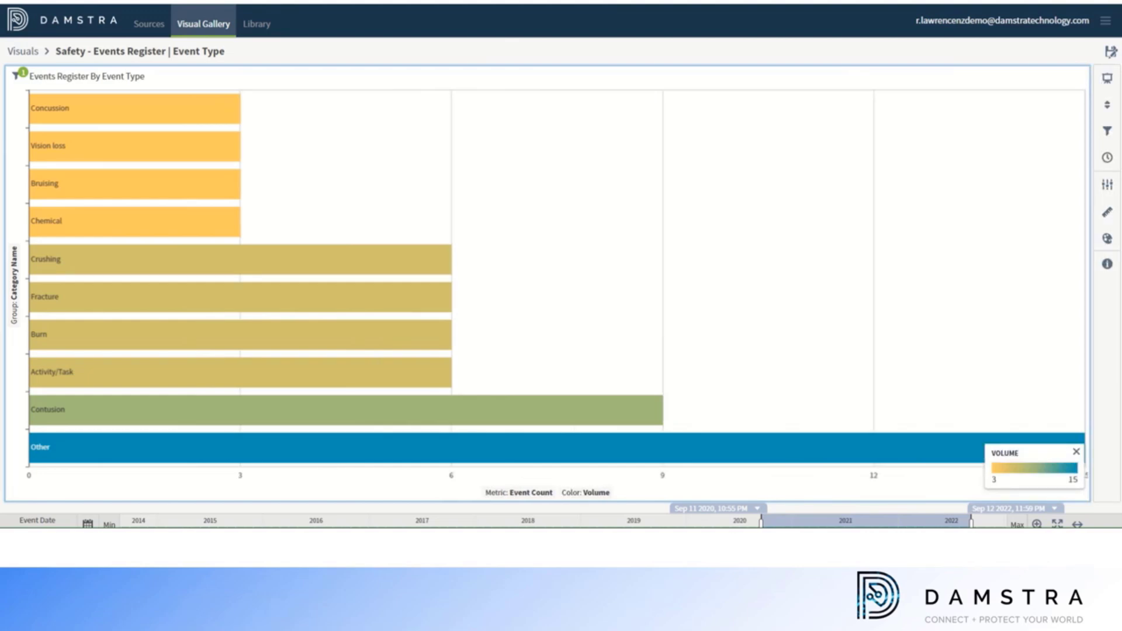
click(1076, 453)
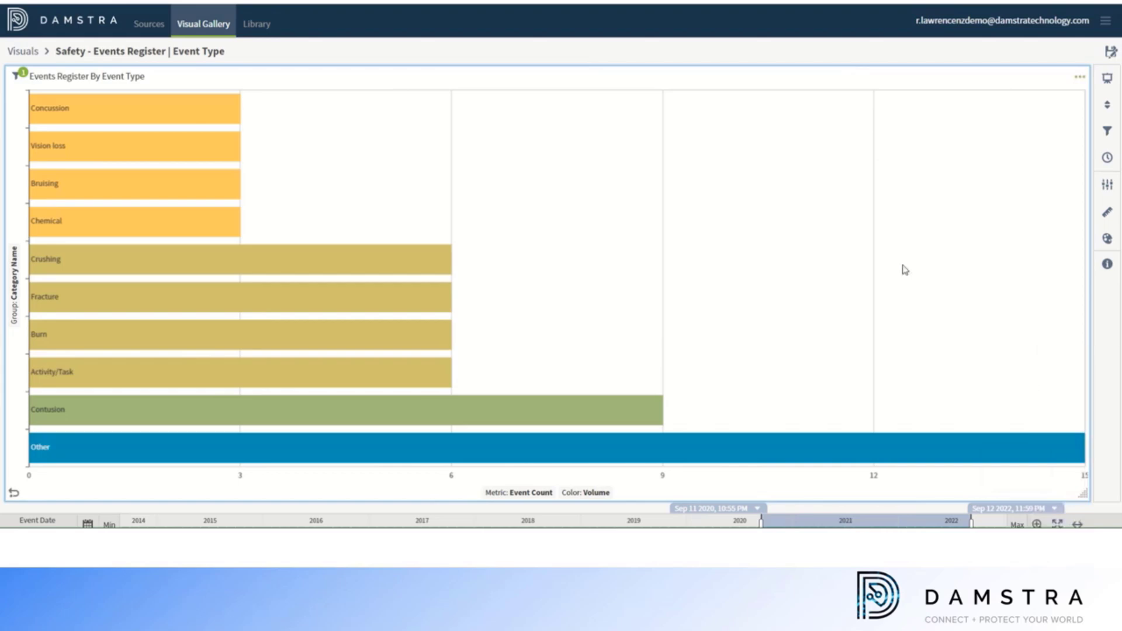
Rename the visual as "Injuries by Category last 2 years"
click(198, 51)
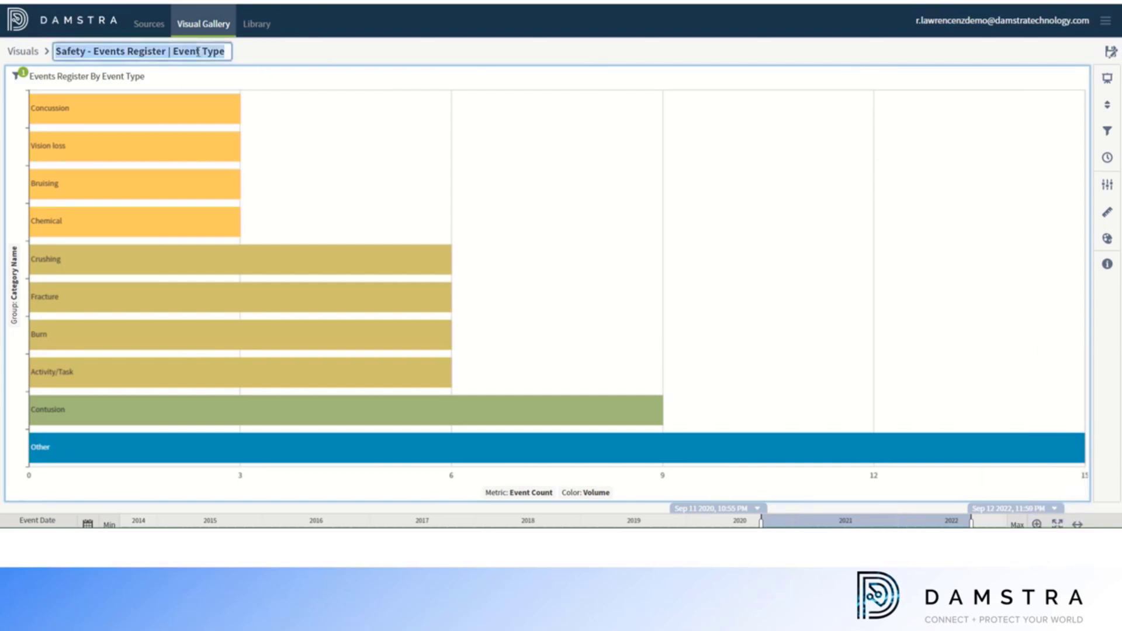
text(Injur)
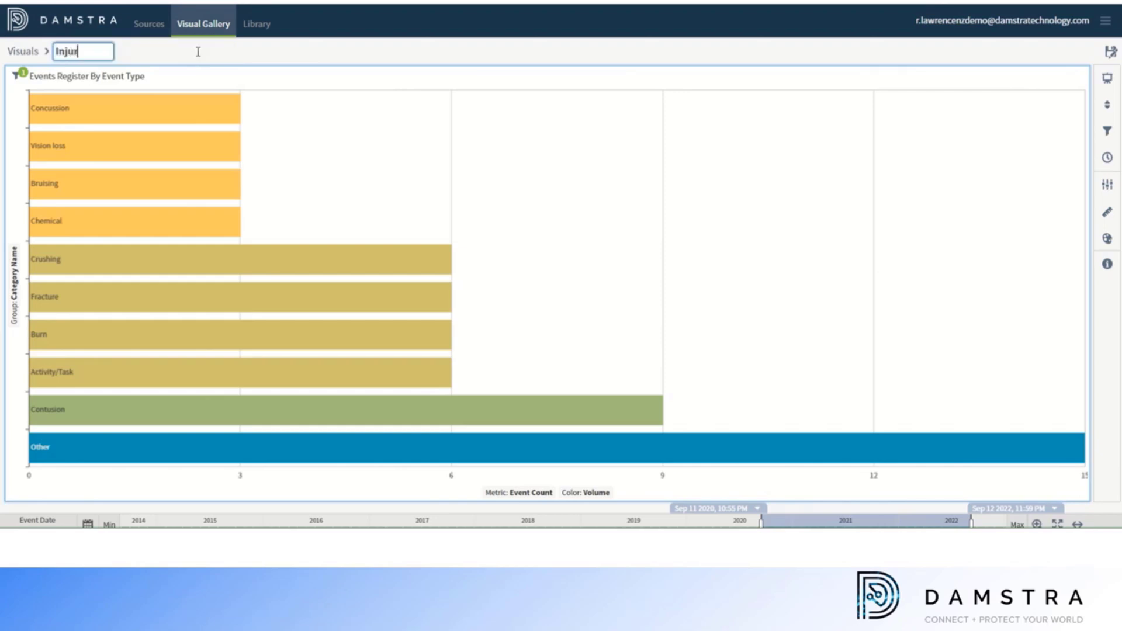
text(ies by Category)
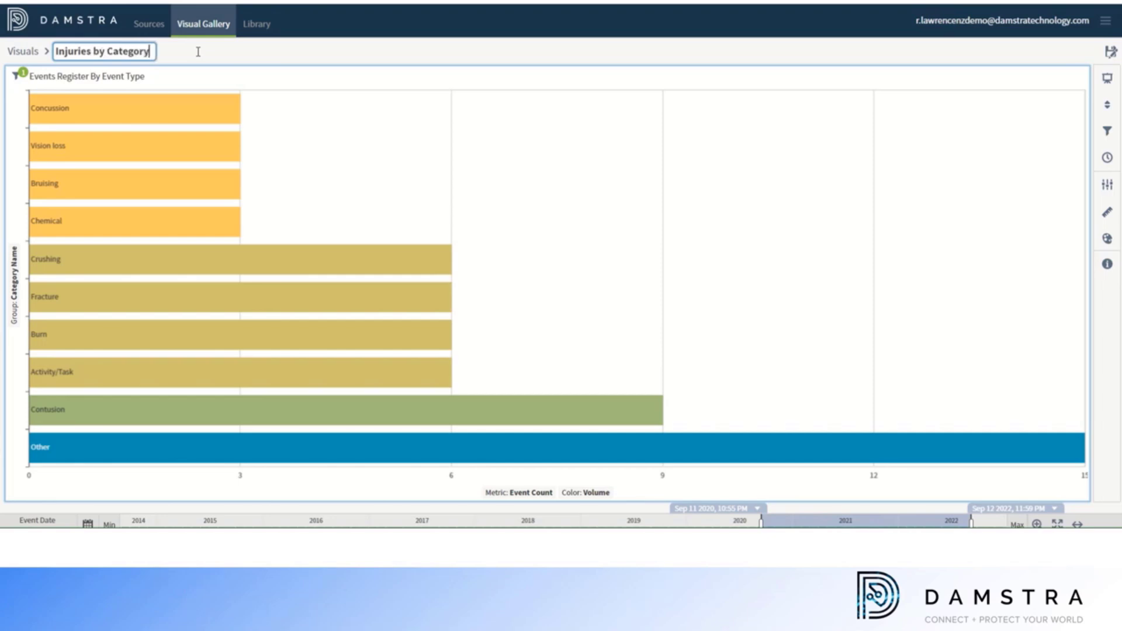
text( last 2 years)
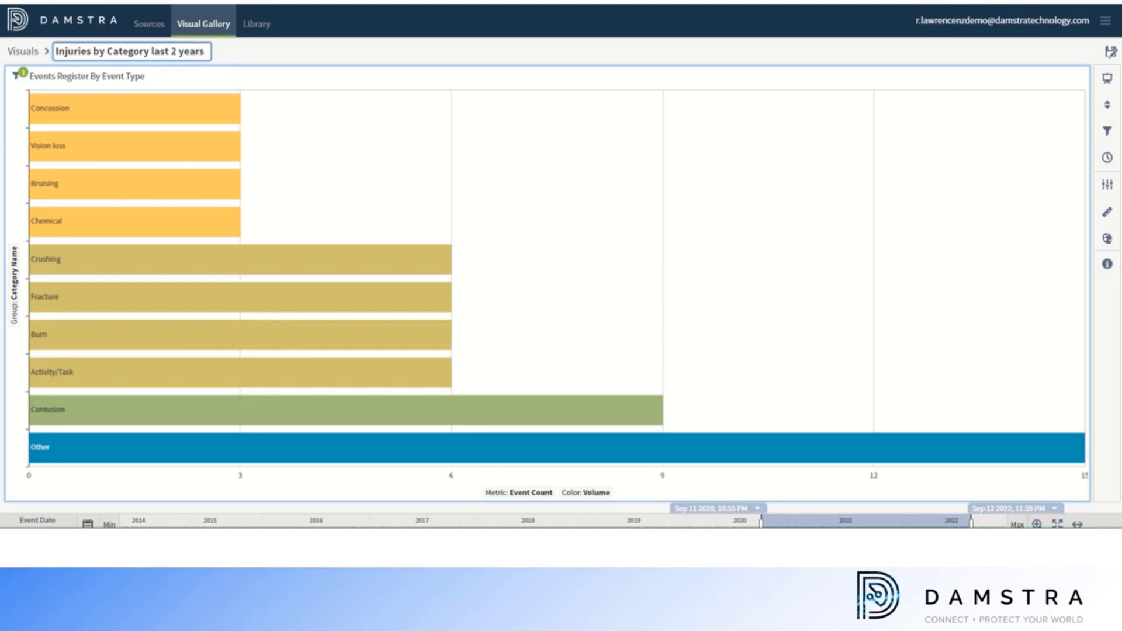
Save the visual as a new copy with the default title "Injuries by Category last 2 years"
click(1111, 52)
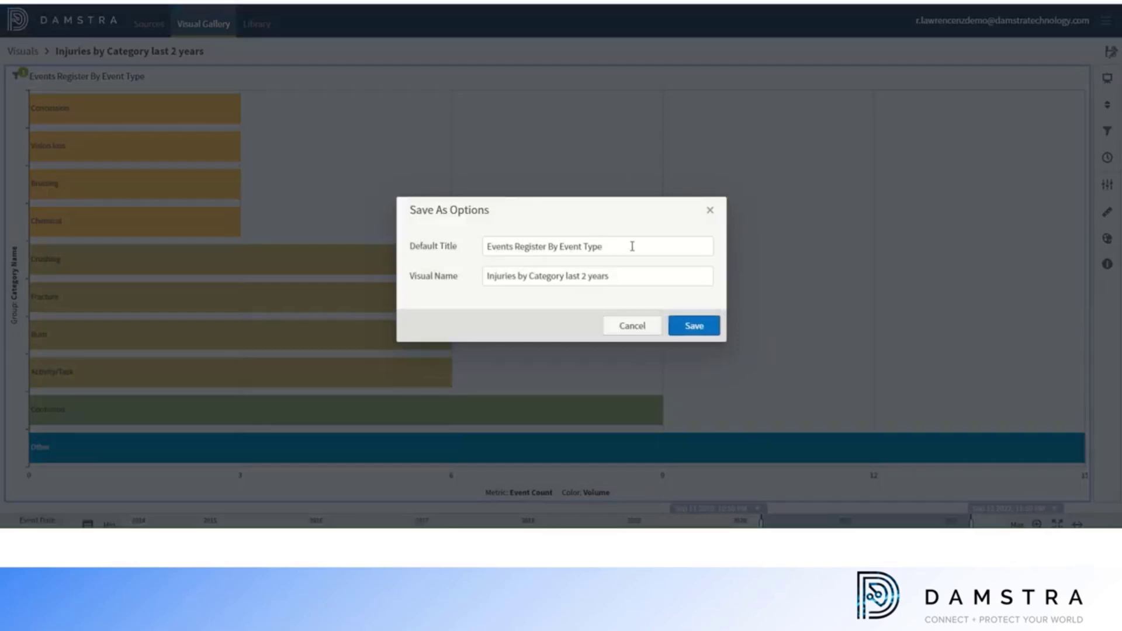
drag(631, 246, 444, 244)
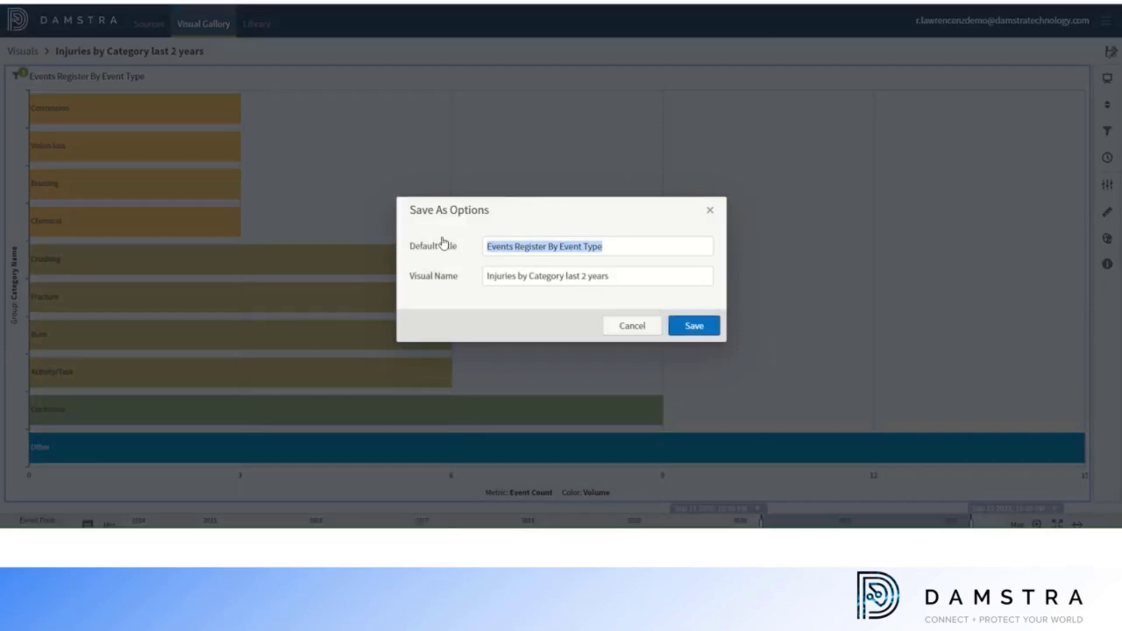
text(Injuries by)
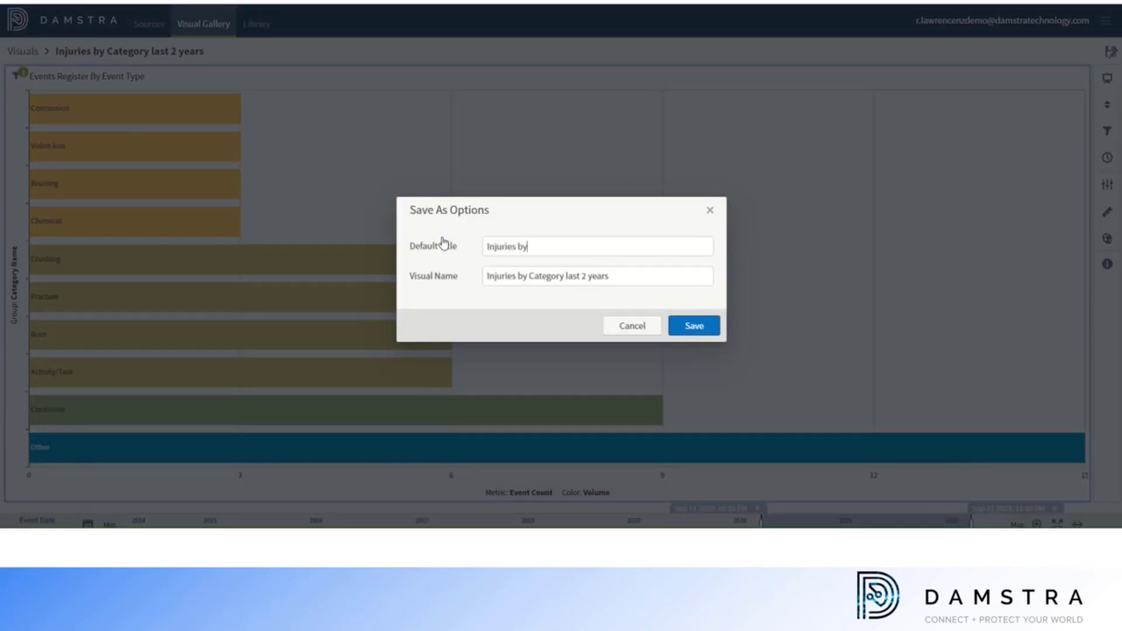
text( Category lasty)
key(BackSpace)
text(22 years)
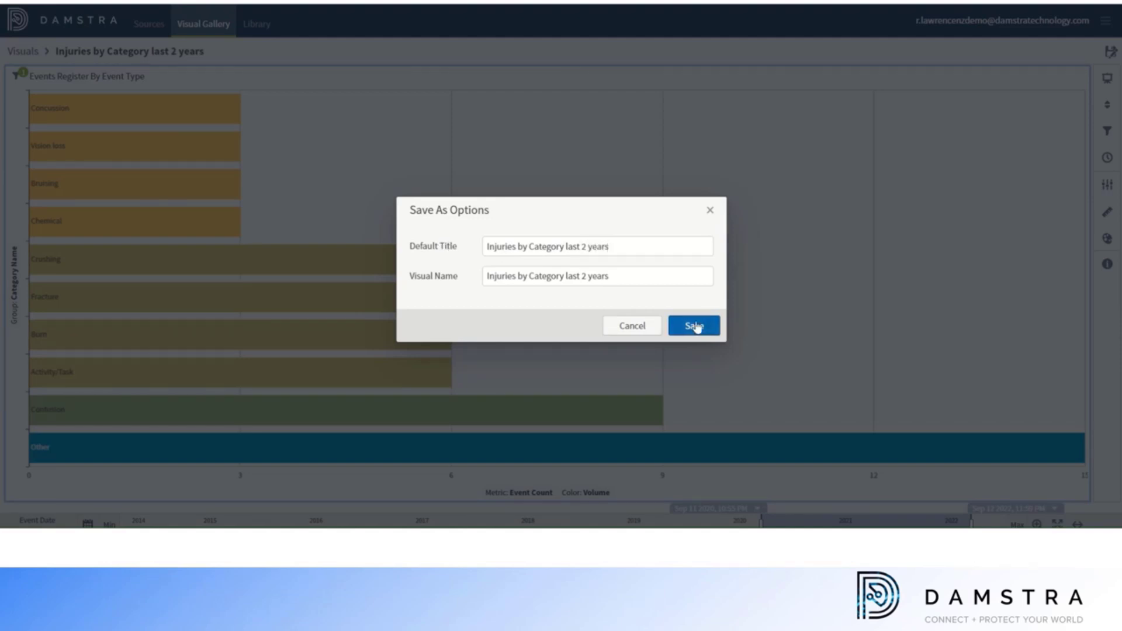
click(696, 326)
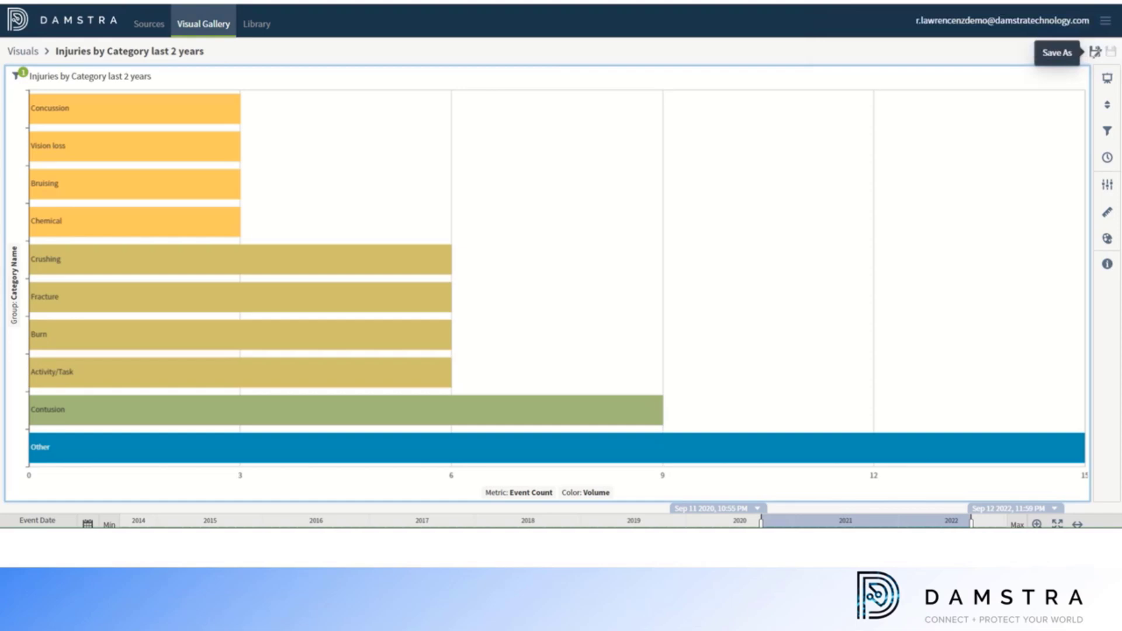
Add a new Pie visual from the Safety - Observations Register source in the Visual Gallery
click(209, 24)
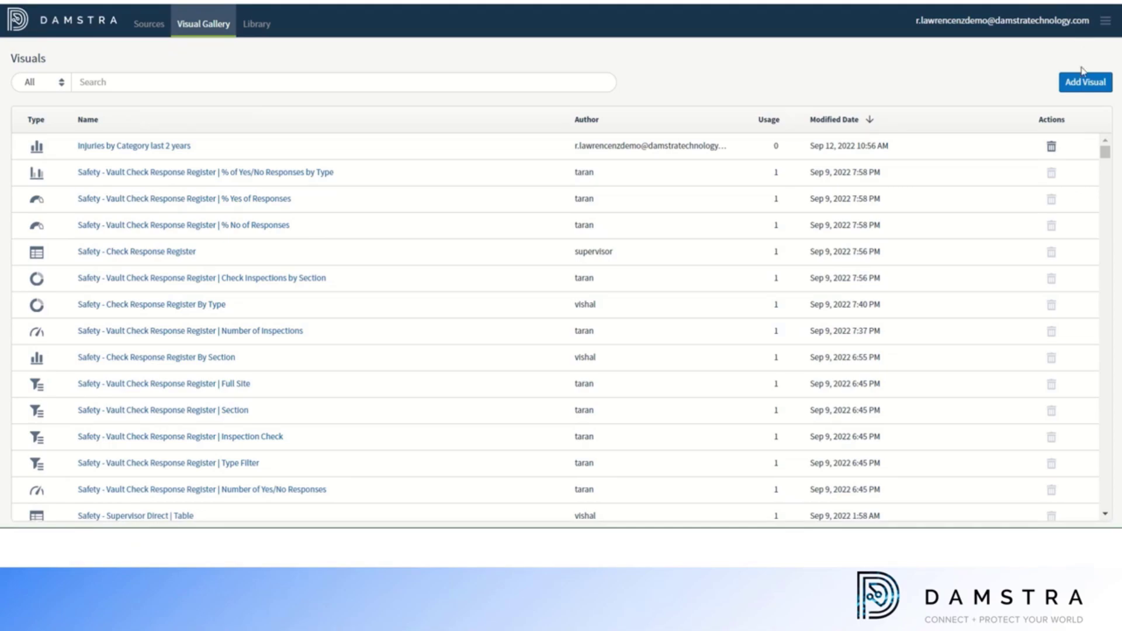
click(1082, 86)
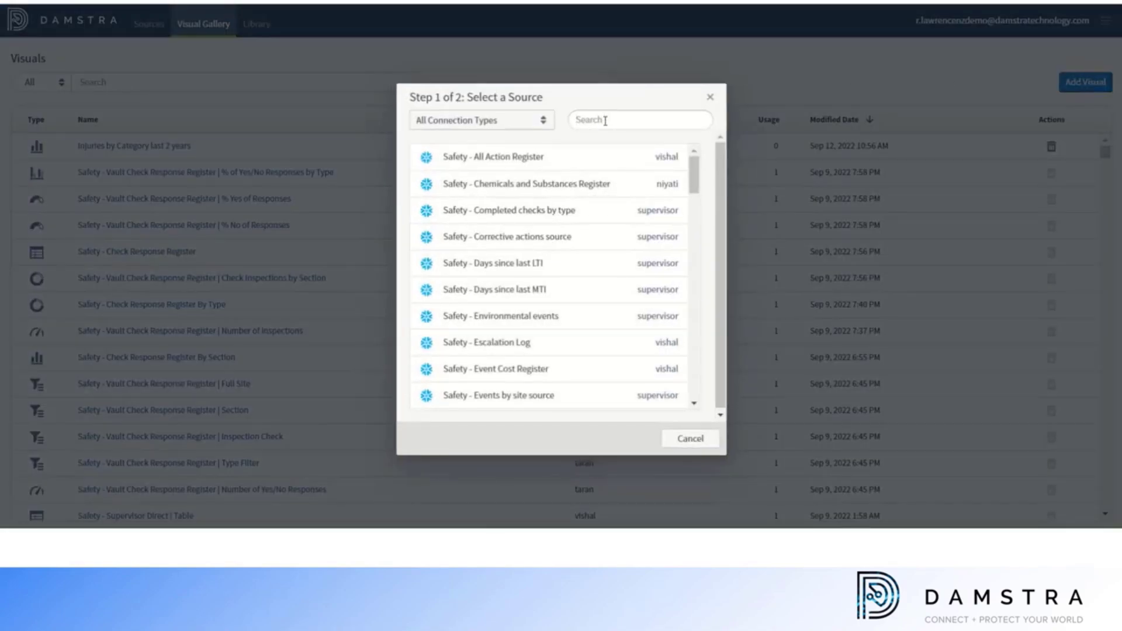
text(ob)
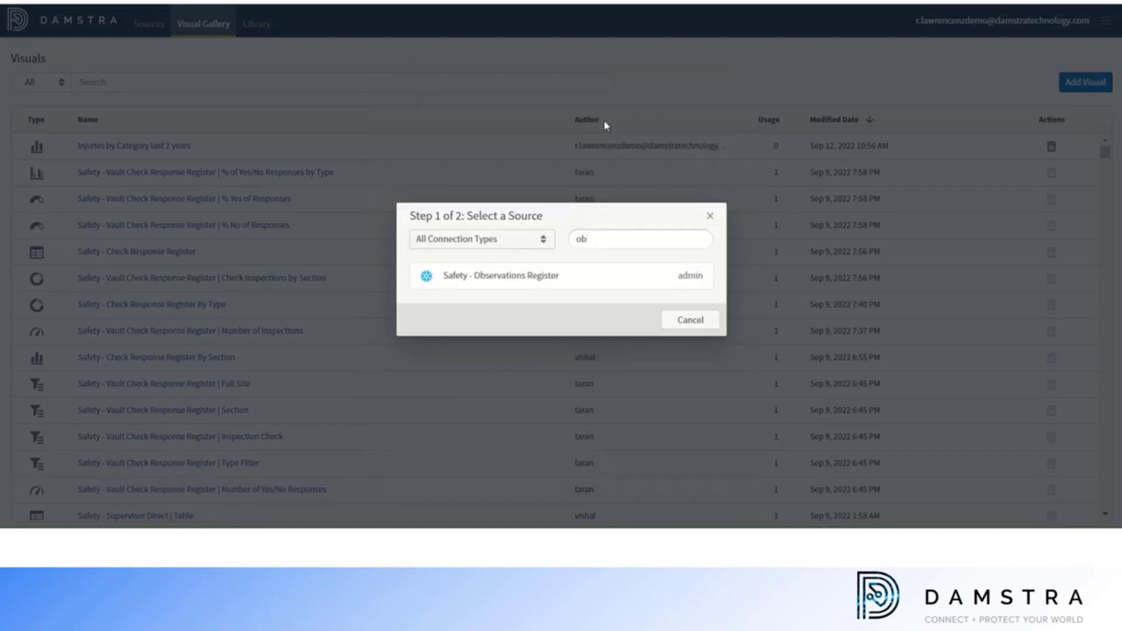
click(496, 276)
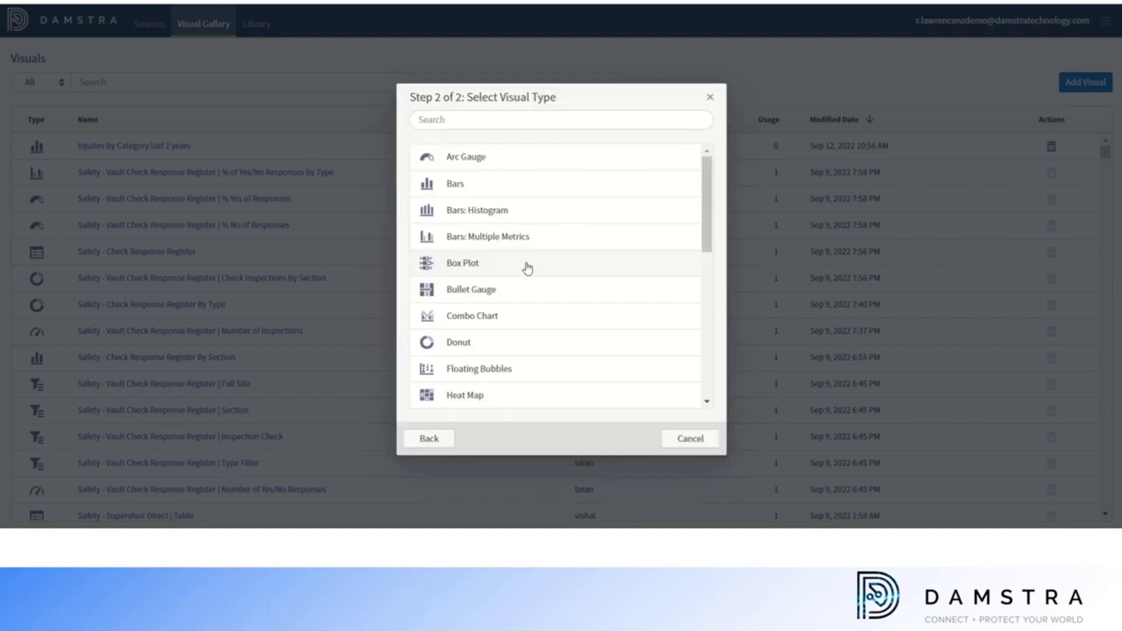
drag(705, 219, 658, 348)
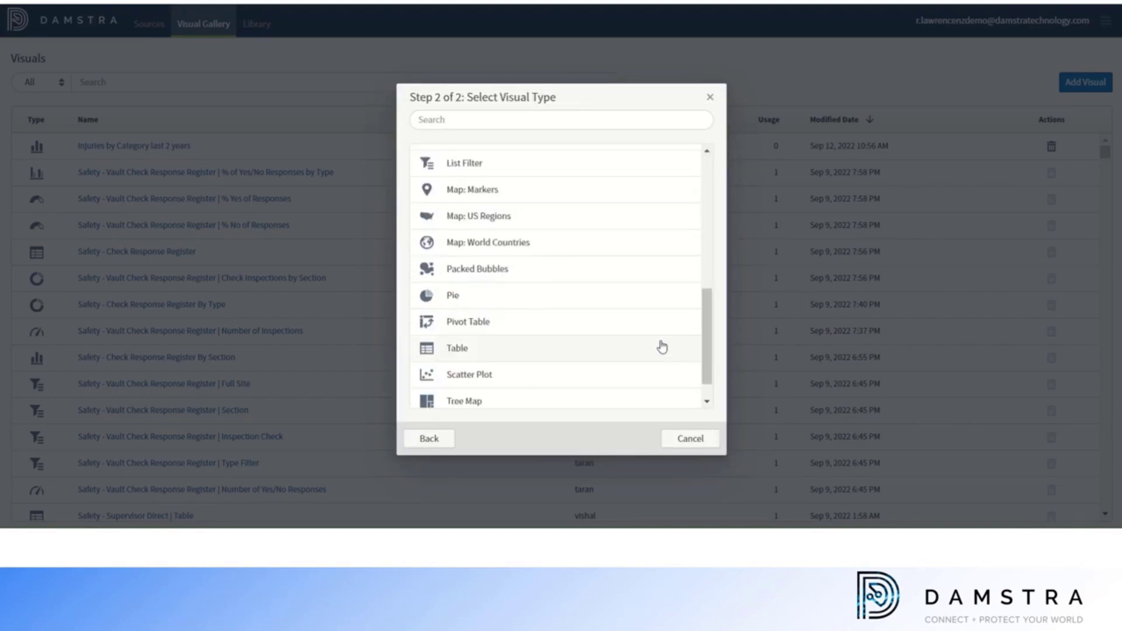
click(537, 300)
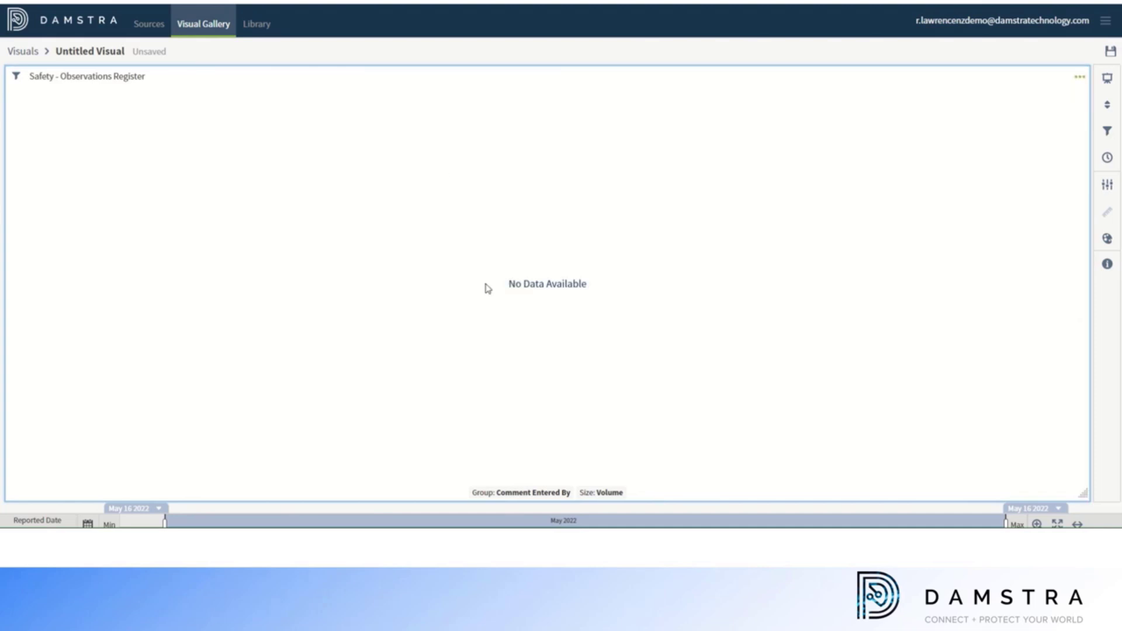
Group the new pie visual by the Subject attribute
click(517, 493)
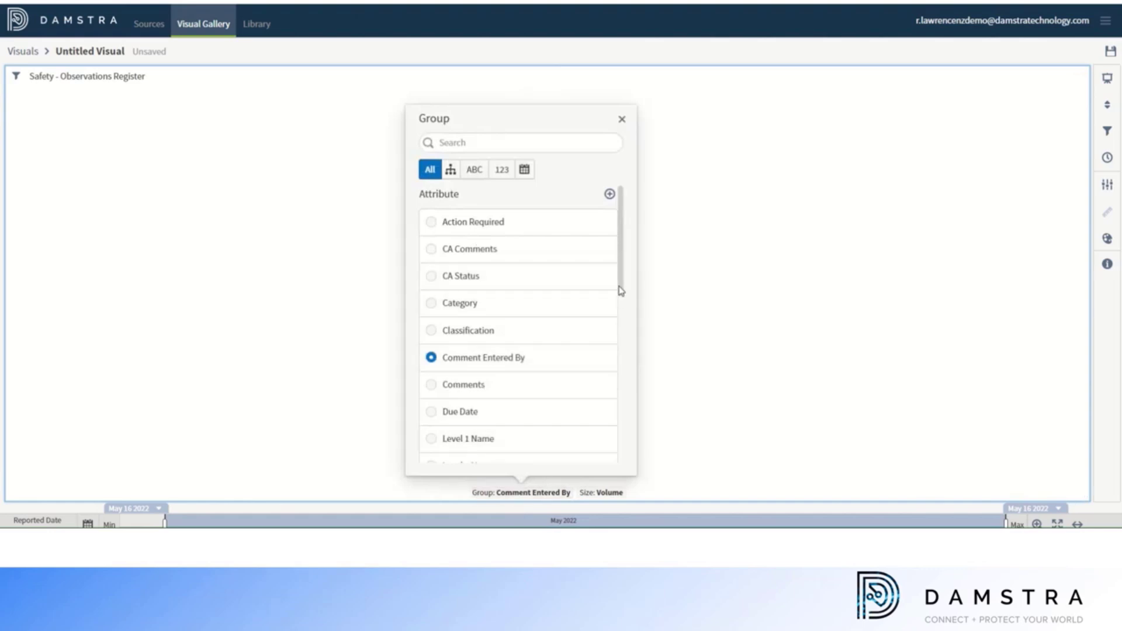
drag(620, 290, 616, 366)
scroll(622, 308, down, 1)
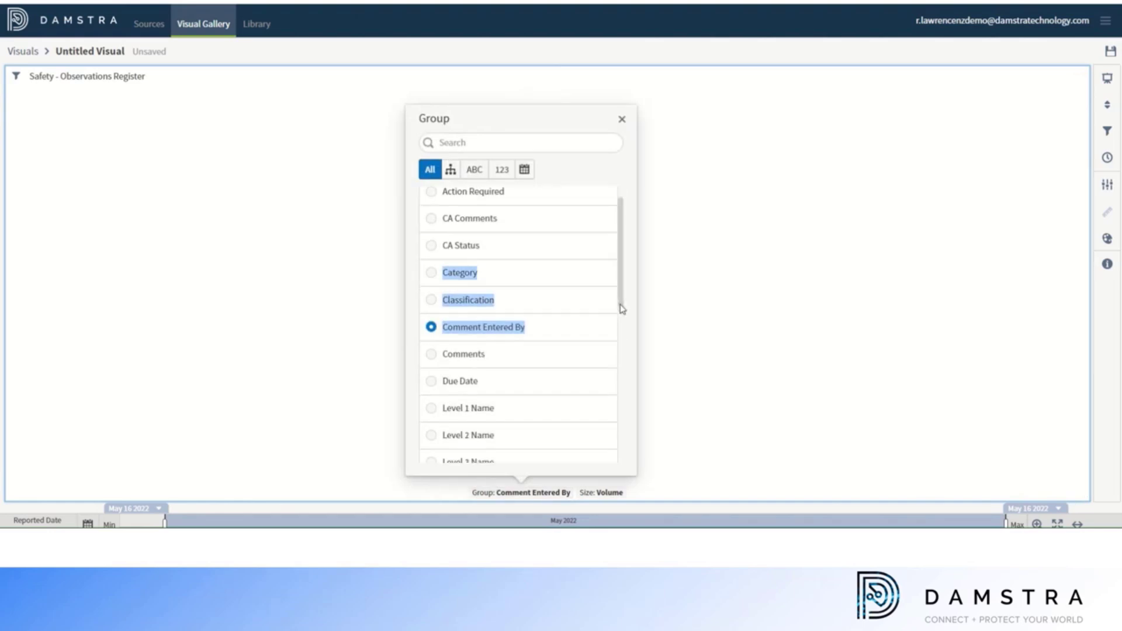
scroll(622, 309, down, 5)
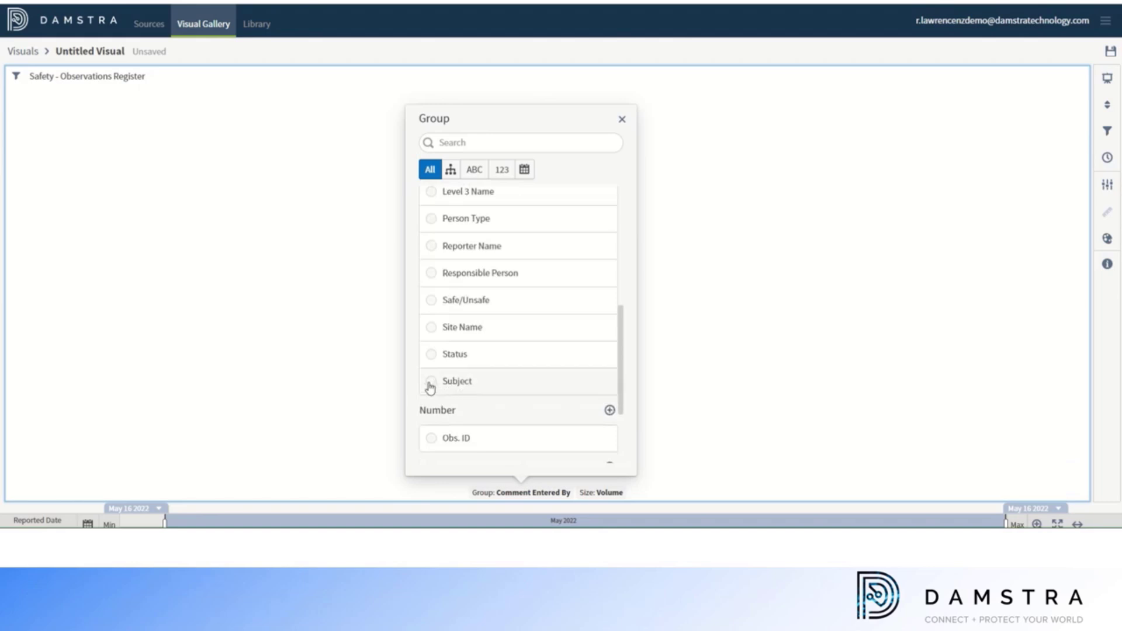
click(430, 382)
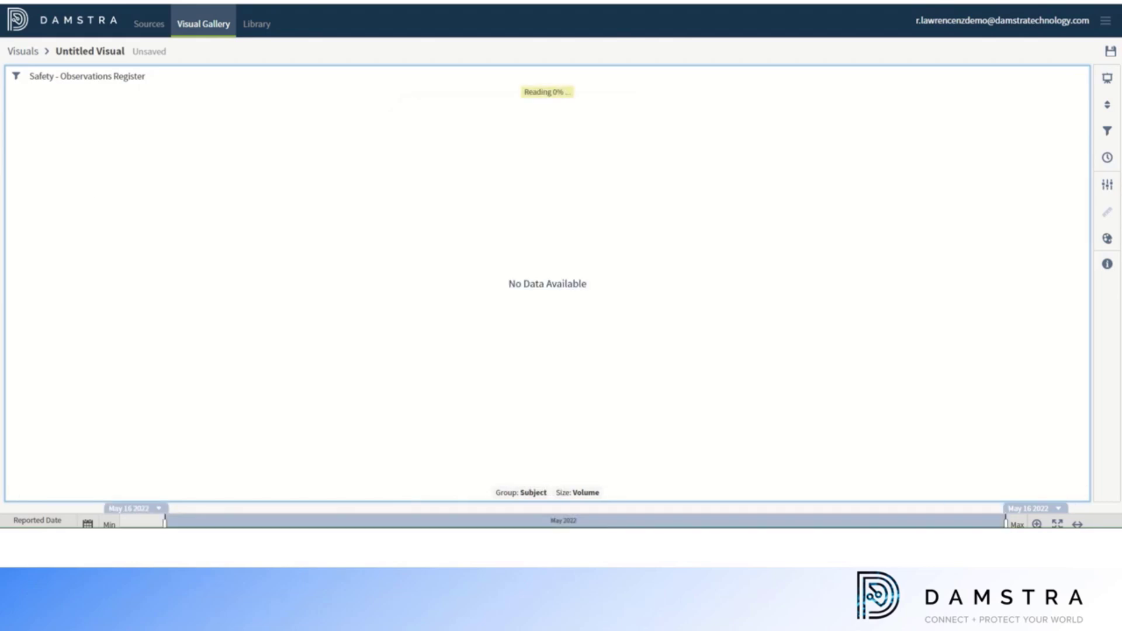
Set the start of the Reported Date time range to End of Data Set minus 1 Quarter(s) and apply it
click(89, 523)
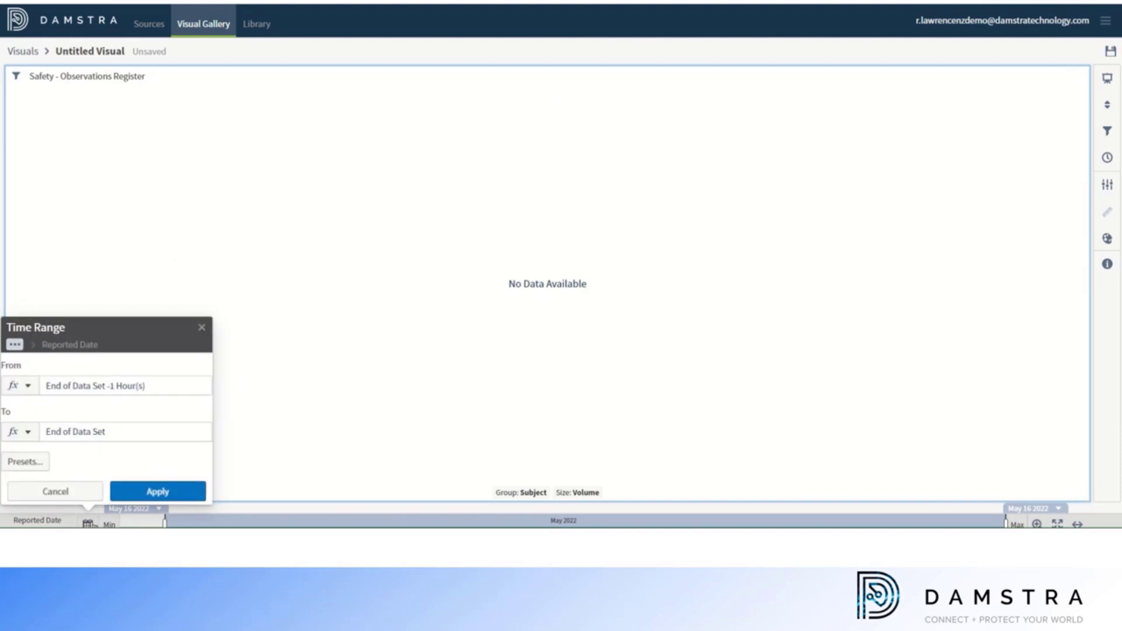
click(95, 388)
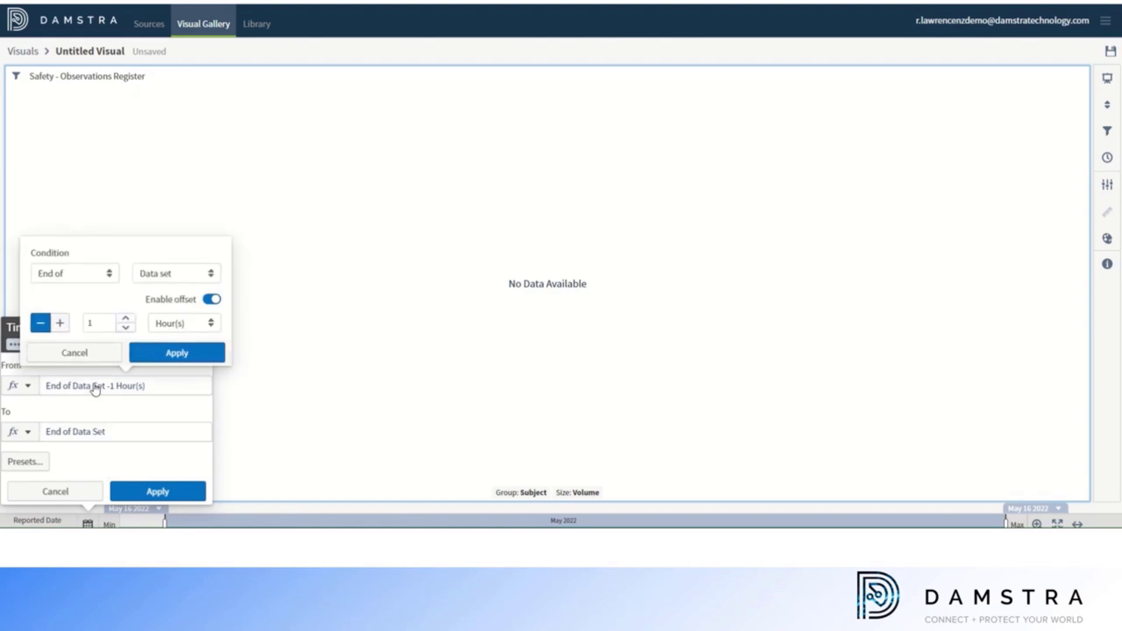
click(211, 323)
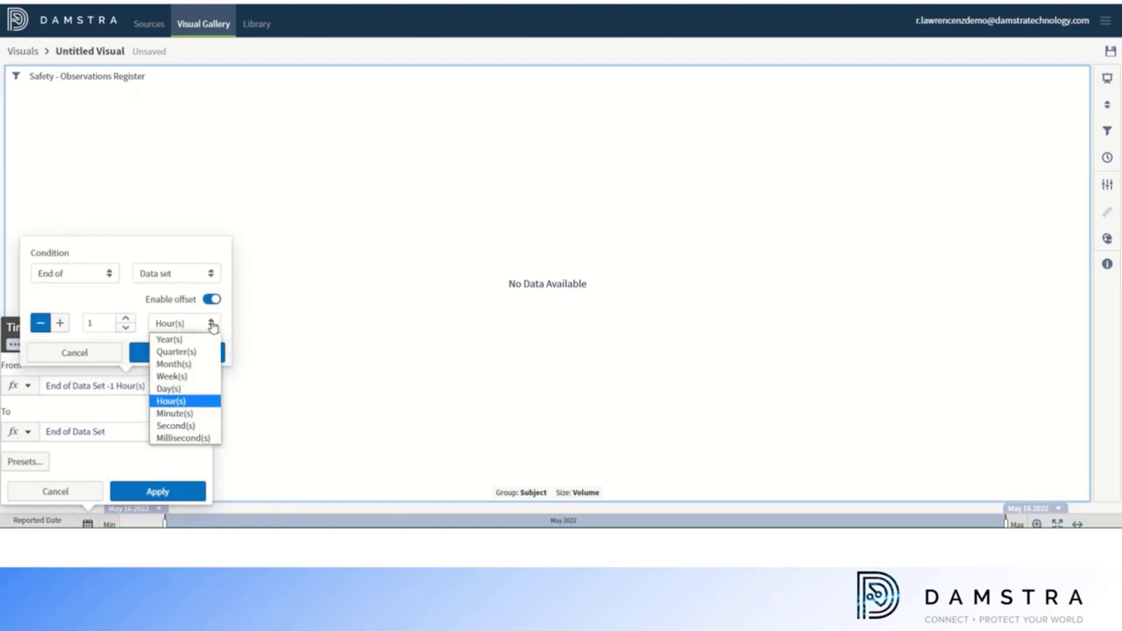
click(183, 351)
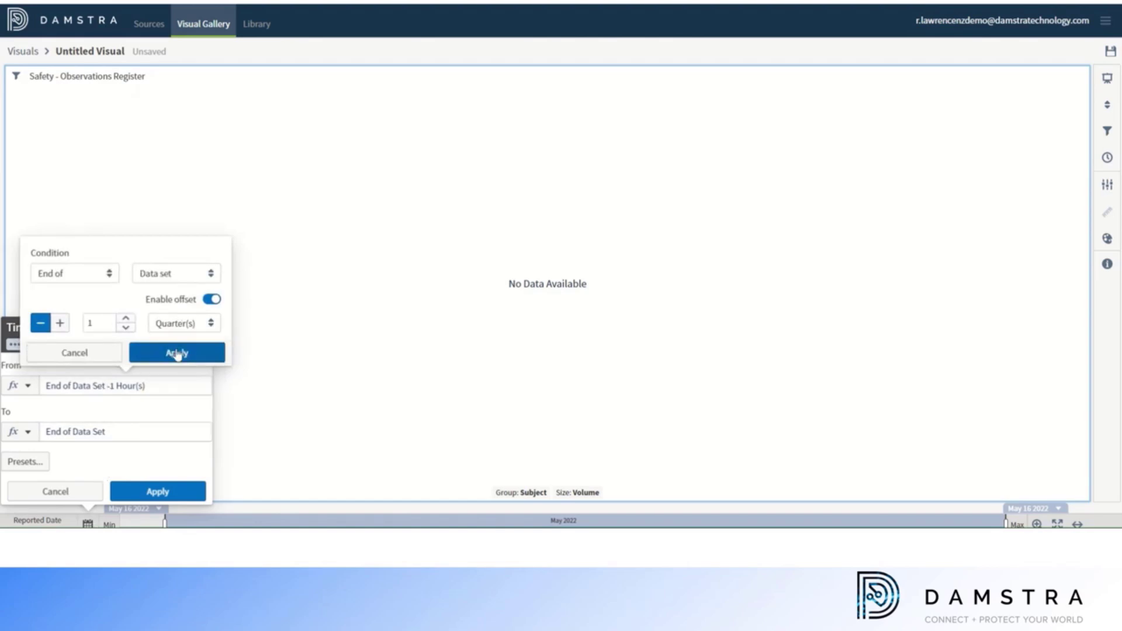
click(177, 354)
click(166, 492)
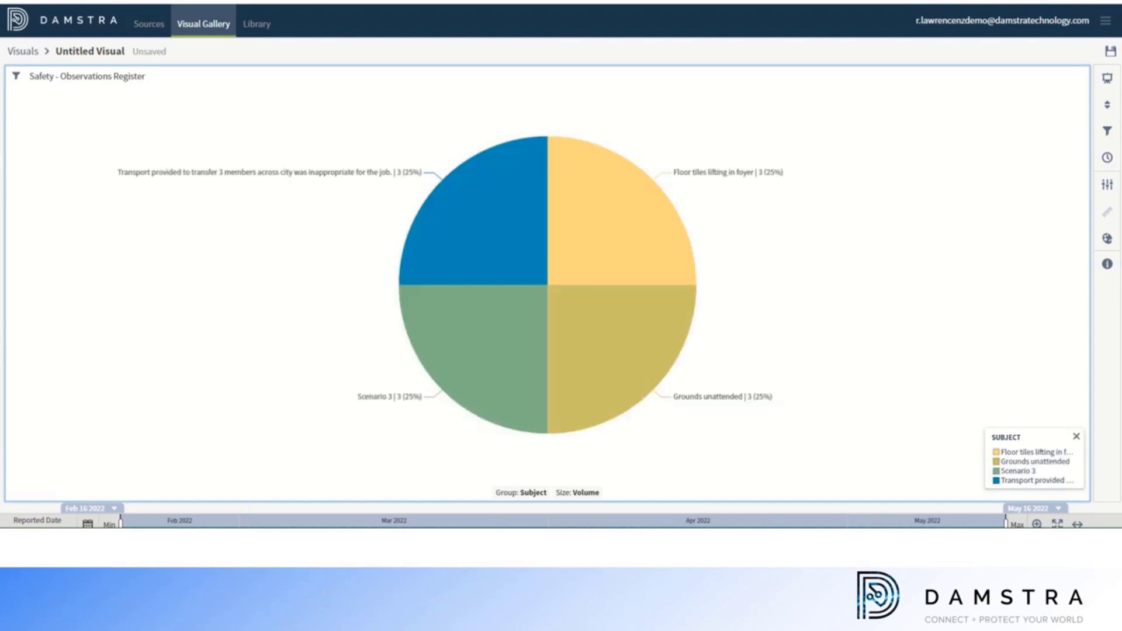
Name the untitled observations pie visual "Obs last quarter" and save it with the default title "Safety - Observations Register"
click(121, 53)
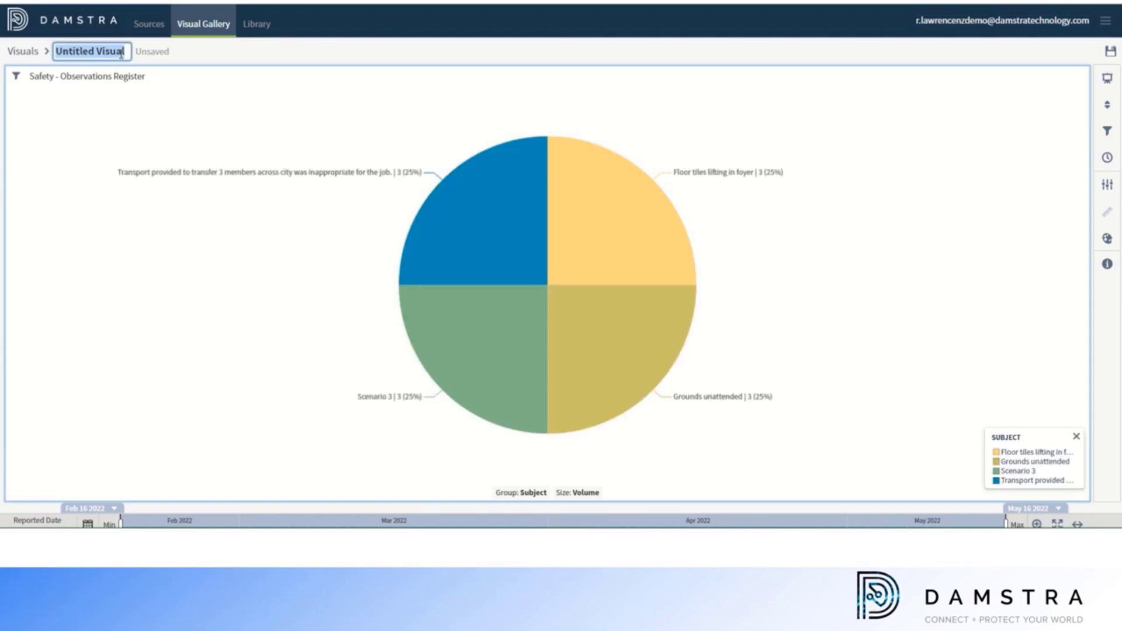
text(Obs la)
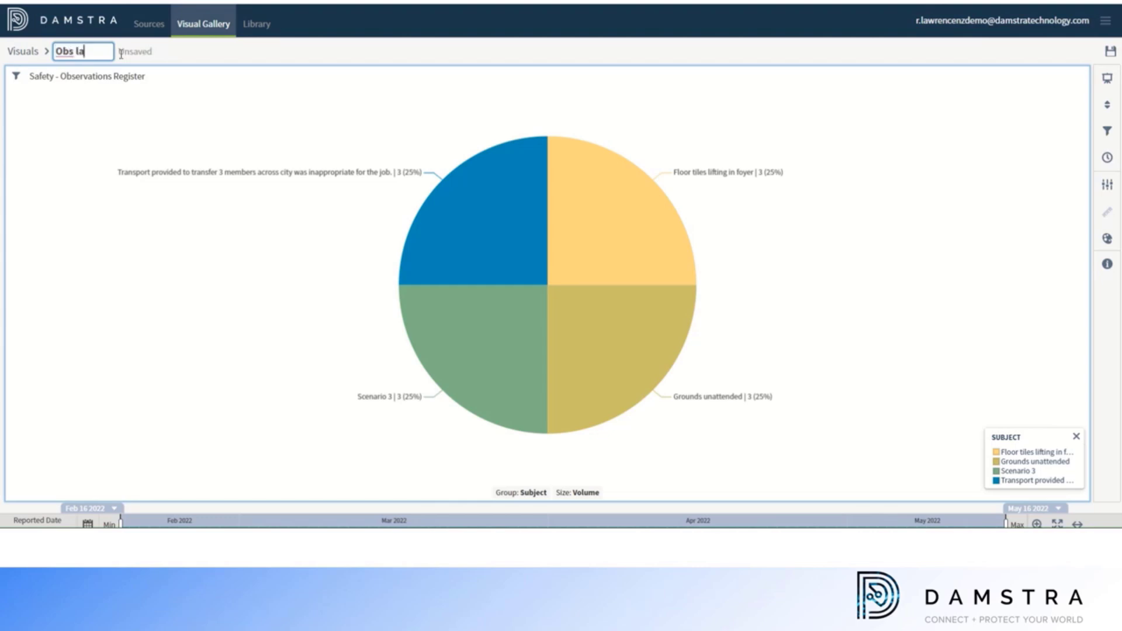
text(st quartwe)
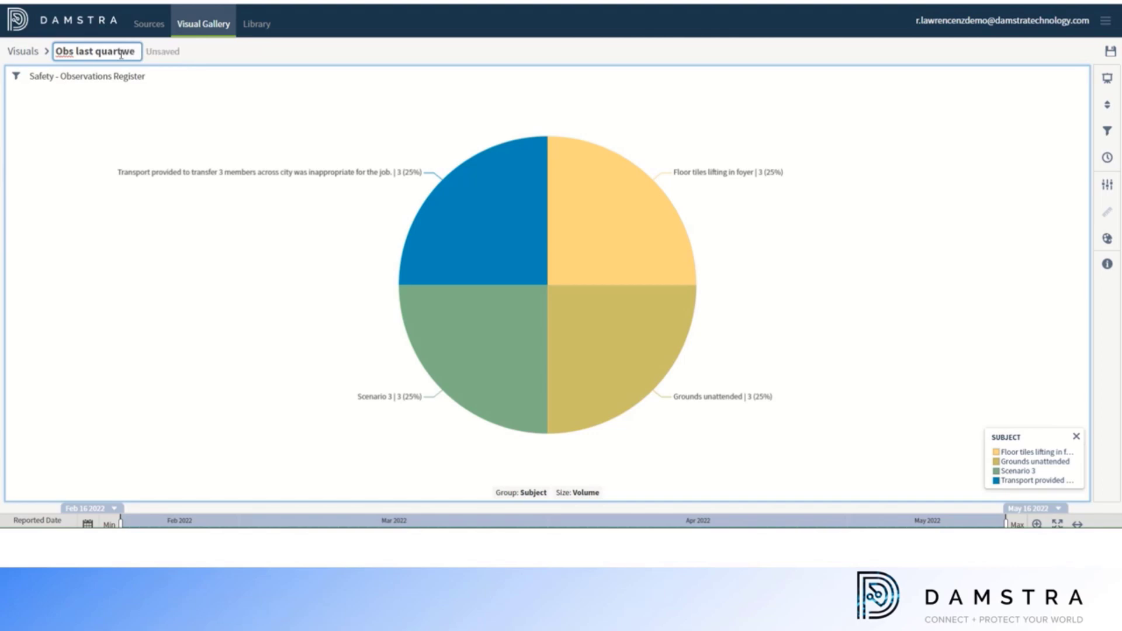
key(BackSpace)
key(BackSpace)
text(er)
click(1109, 53)
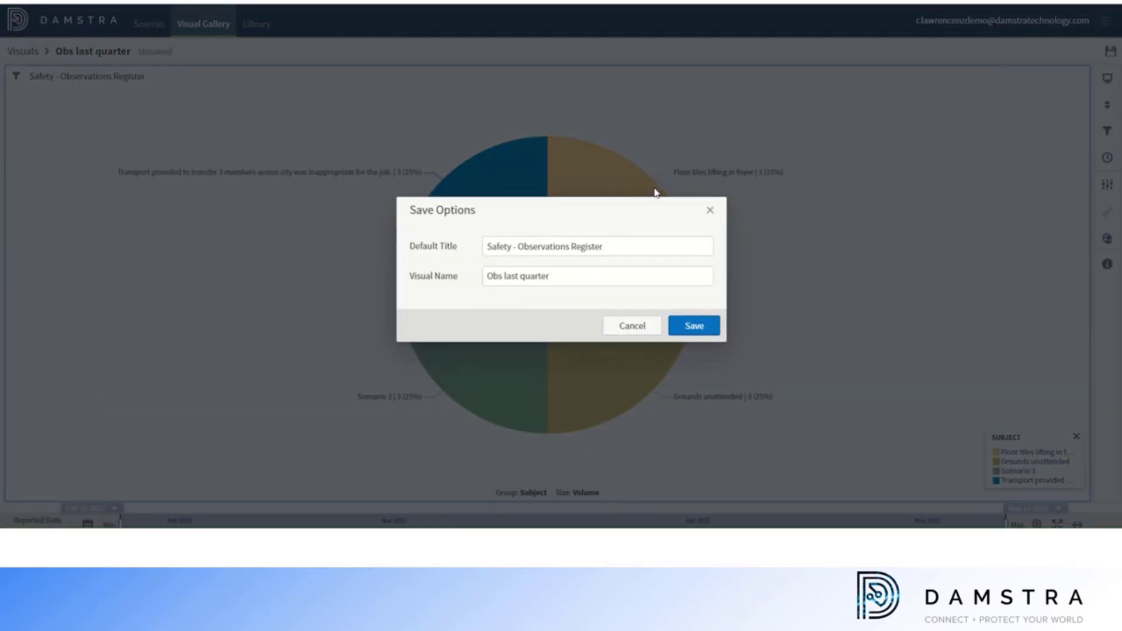
click(694, 327)
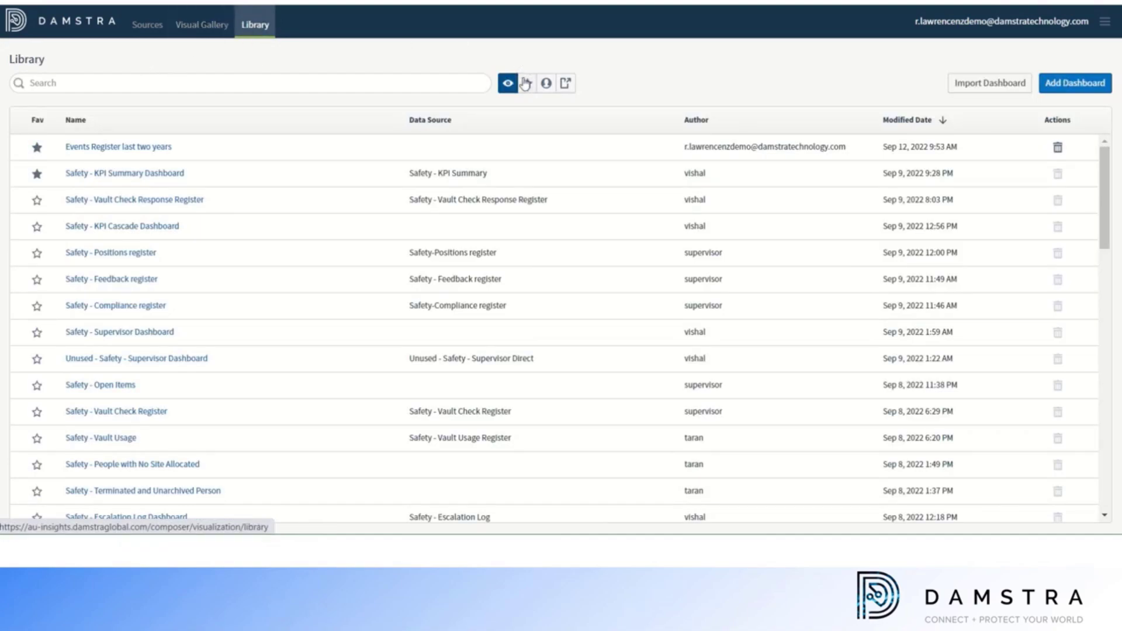
Limit the Library to favourites and open the Safety - Events Register dashboard
click(525, 84)
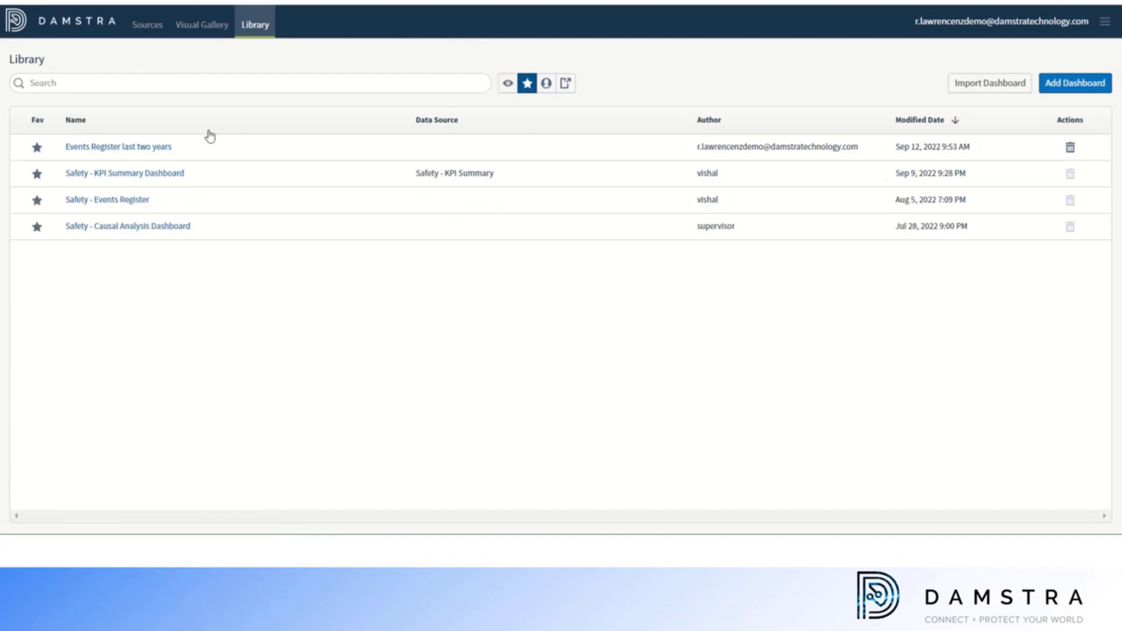
click(121, 201)
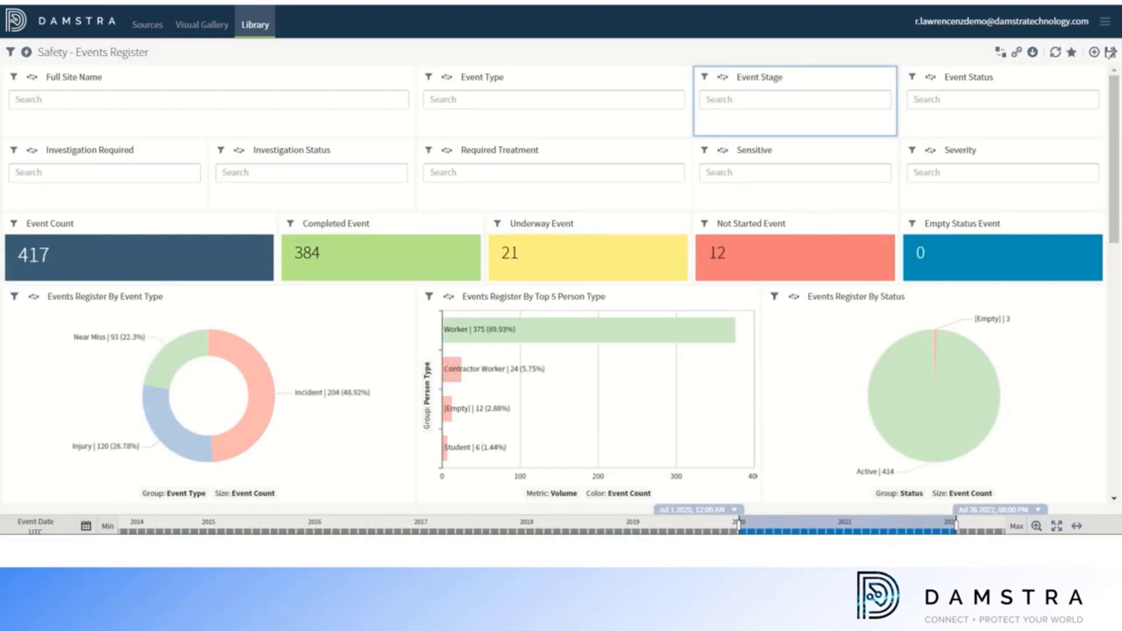
click(11, 53)
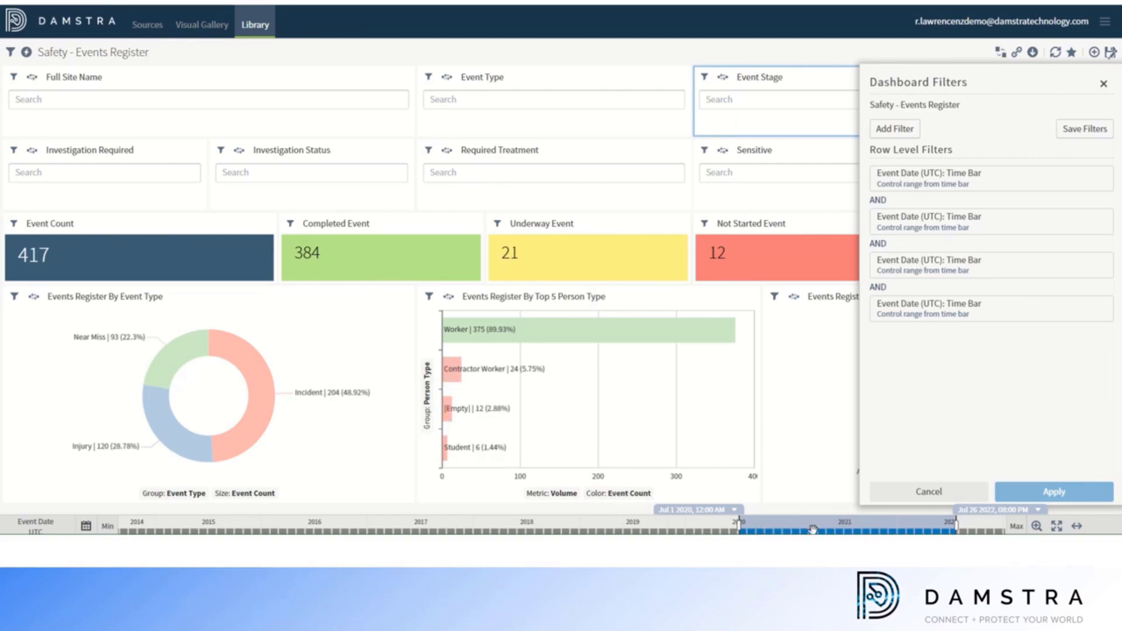
click(893, 130)
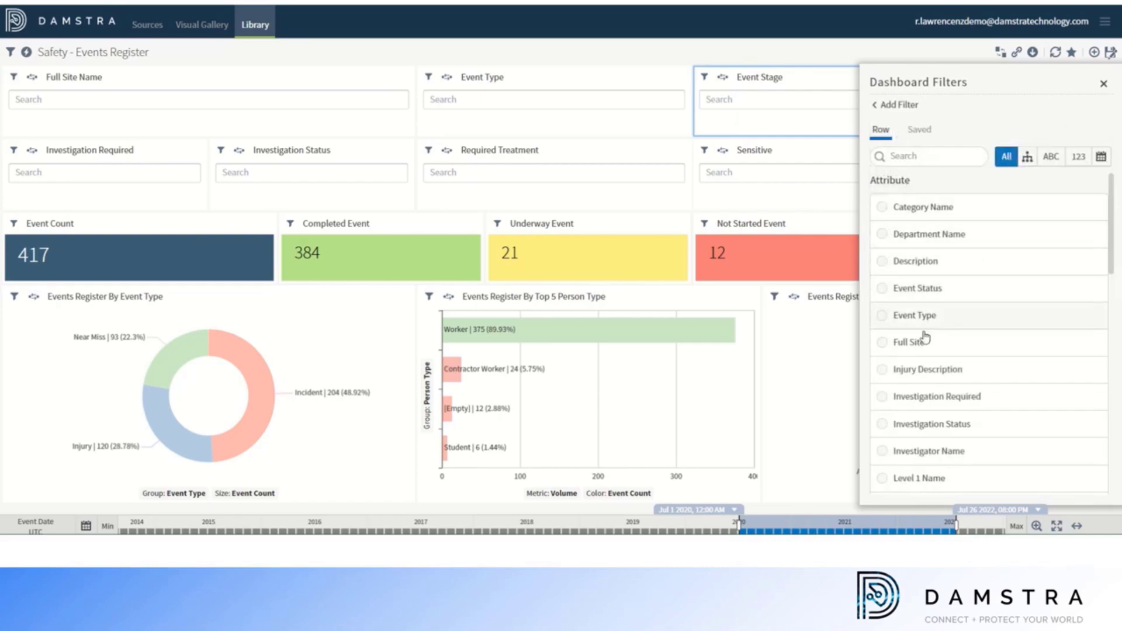
click(925, 206)
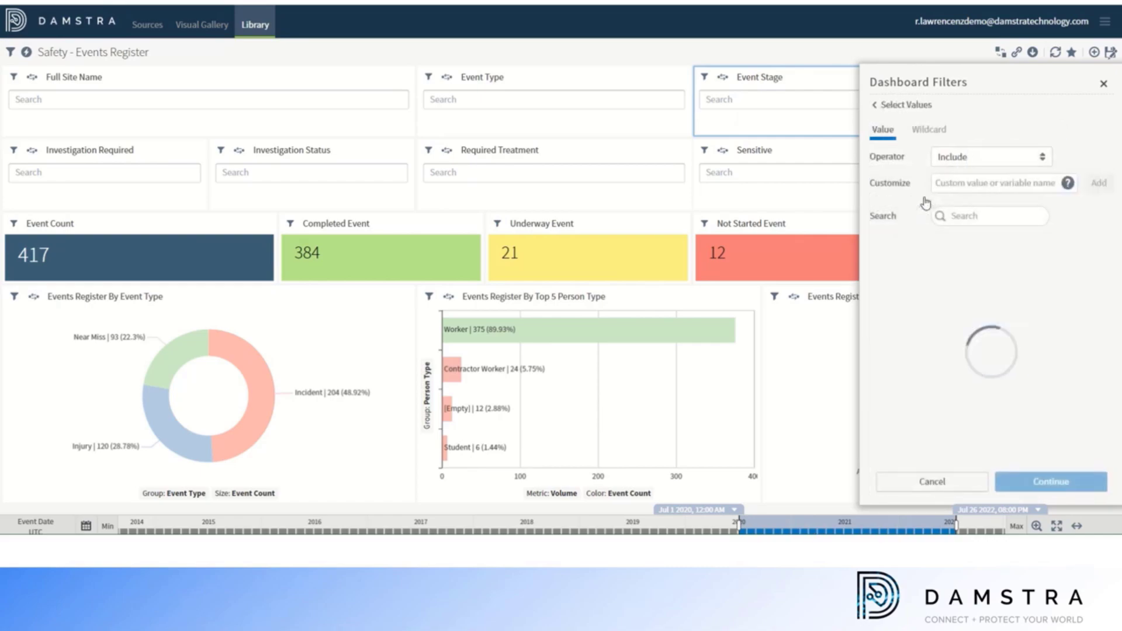
click(1103, 84)
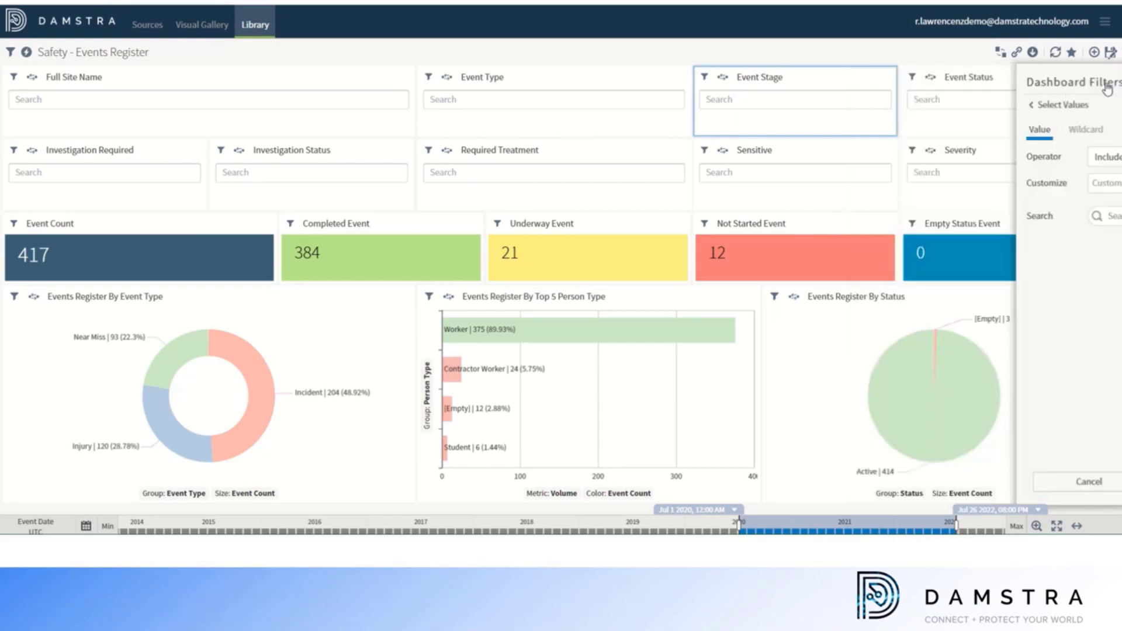
Examine the available values of the Full Site Name, Event Type, Event Stage and Event Status filters, plus the dashboard's export formats
click(39, 100)
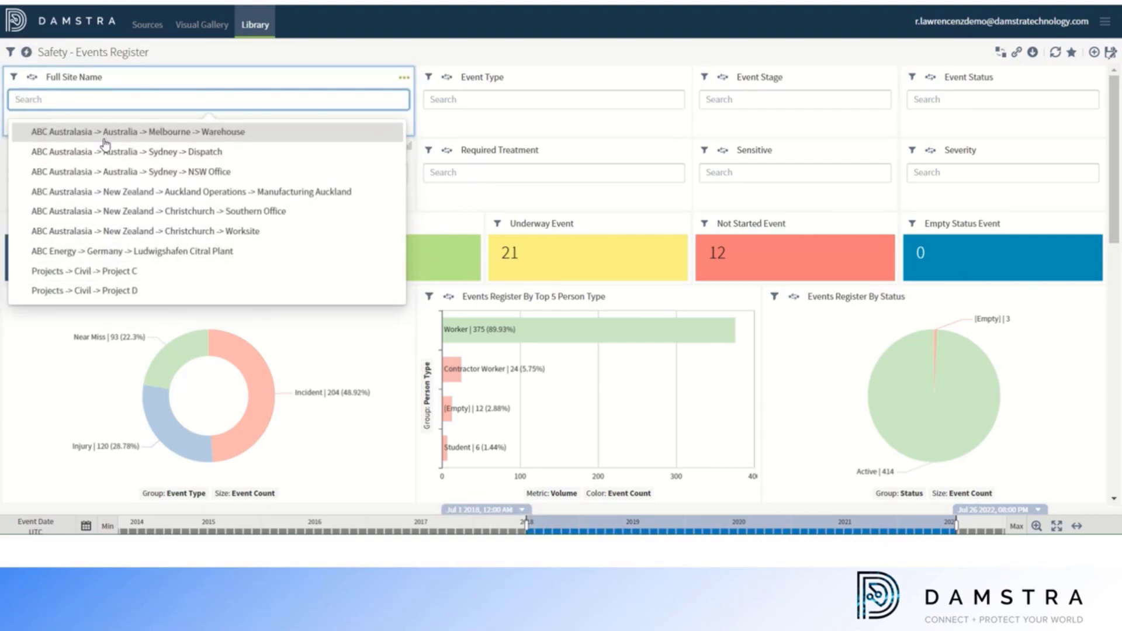
click(534, 98)
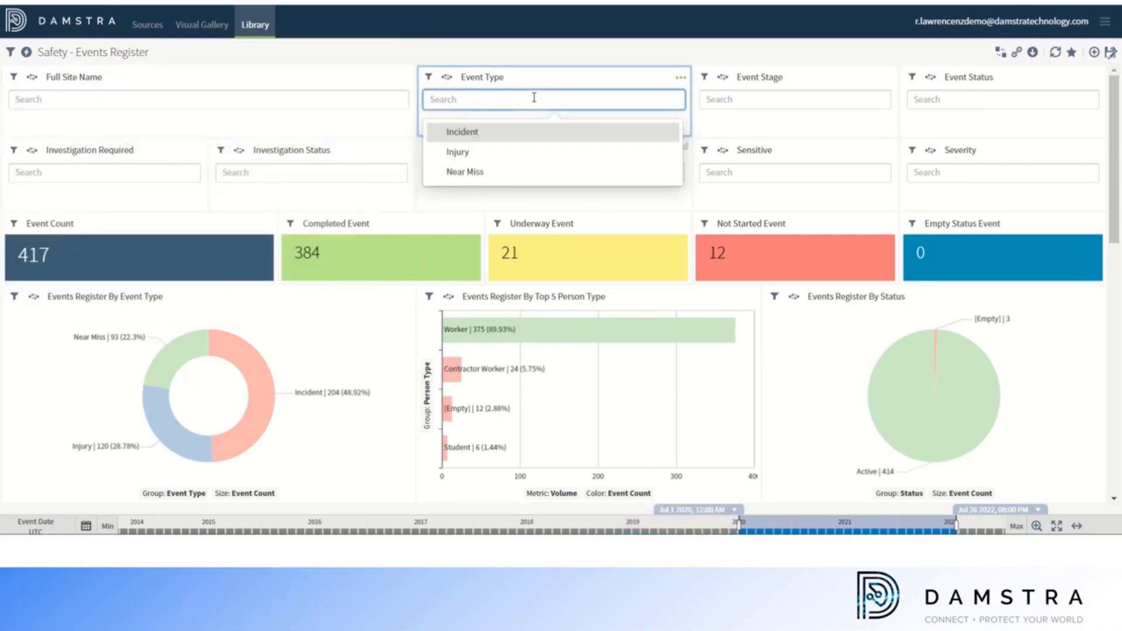
click(739, 99)
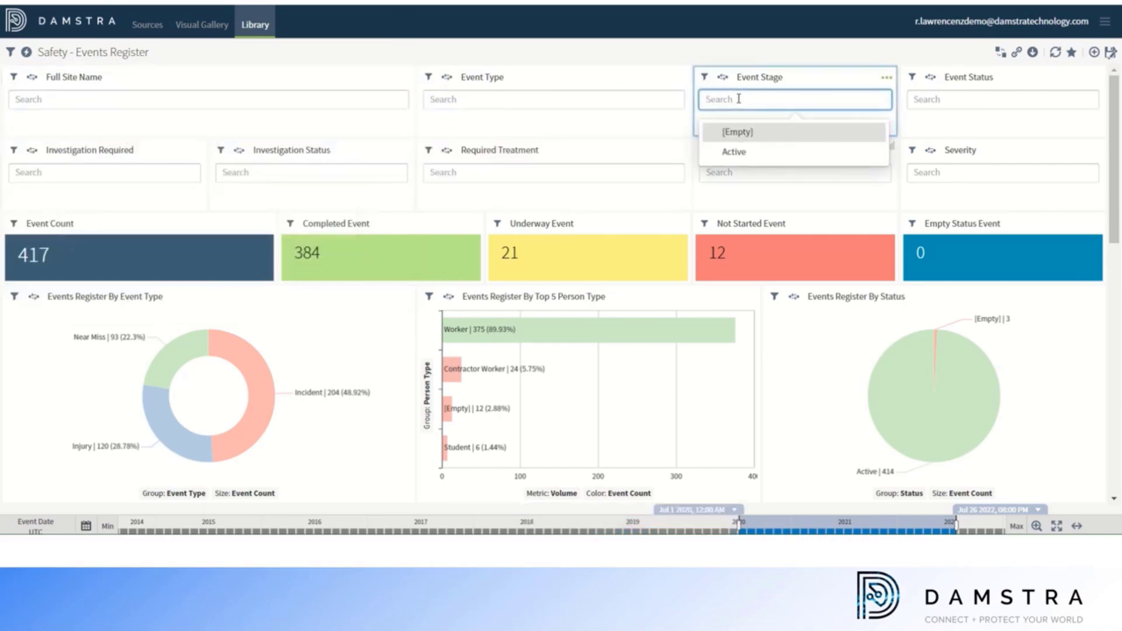
click(933, 99)
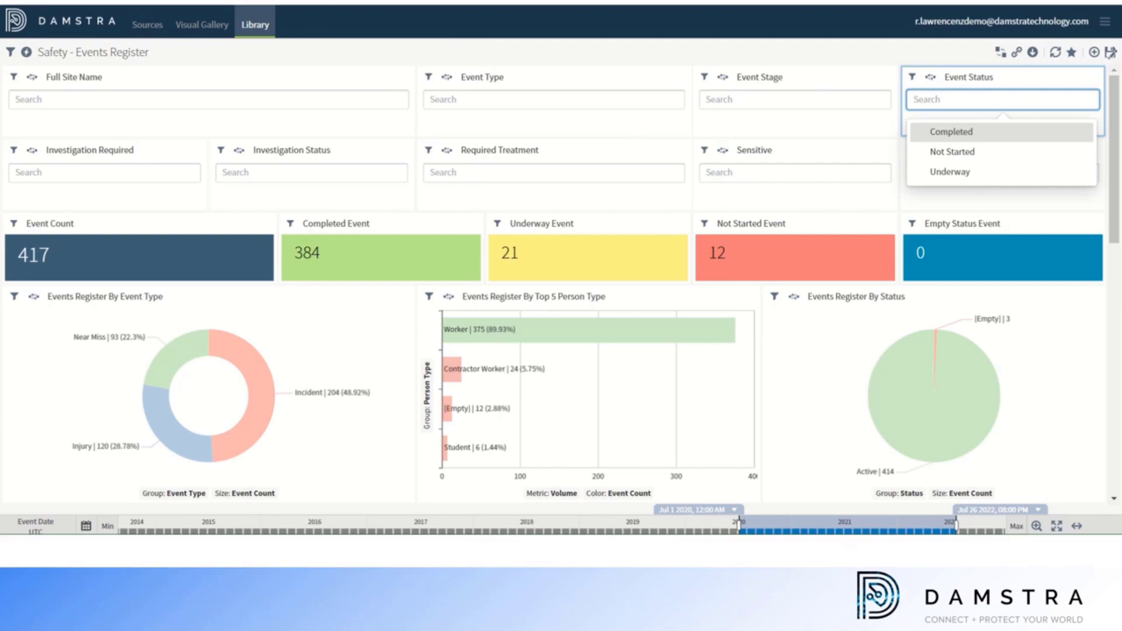
click(941, 40)
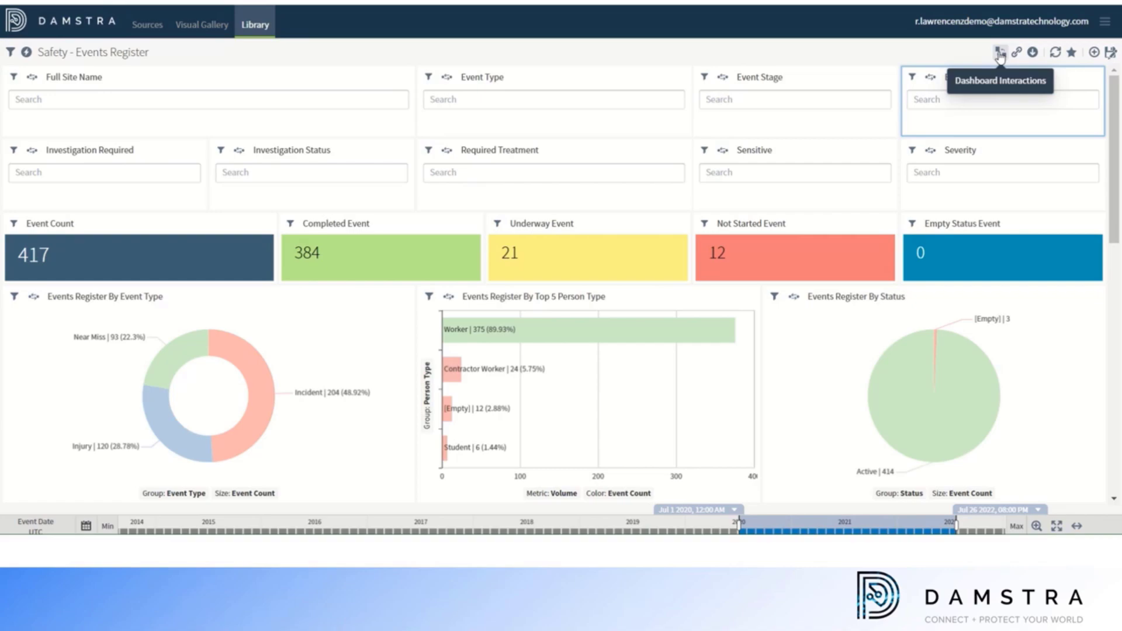
click(1032, 54)
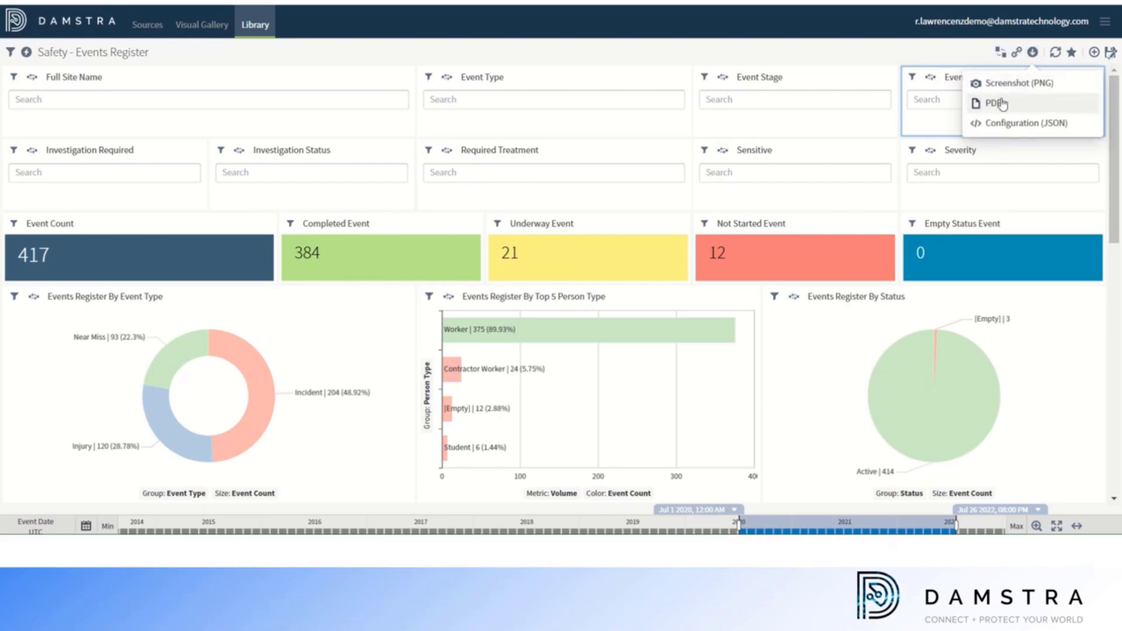
click(1092, 54)
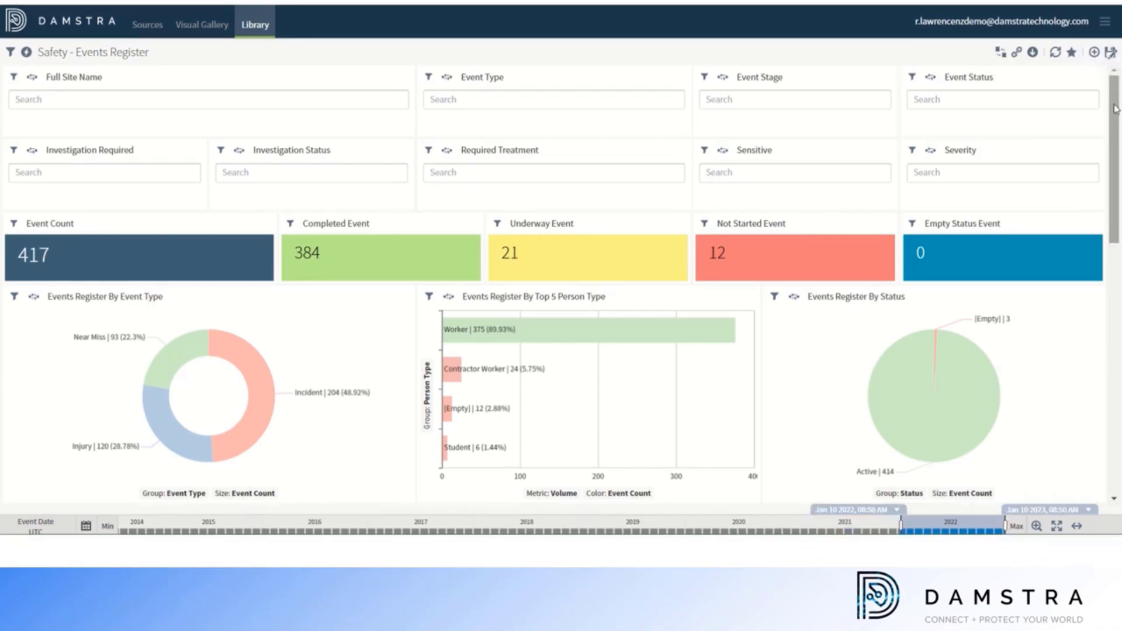
Examine the export options of the Events Register table, including Raw Data (CSV)
drag(1115, 105, 1115, 317)
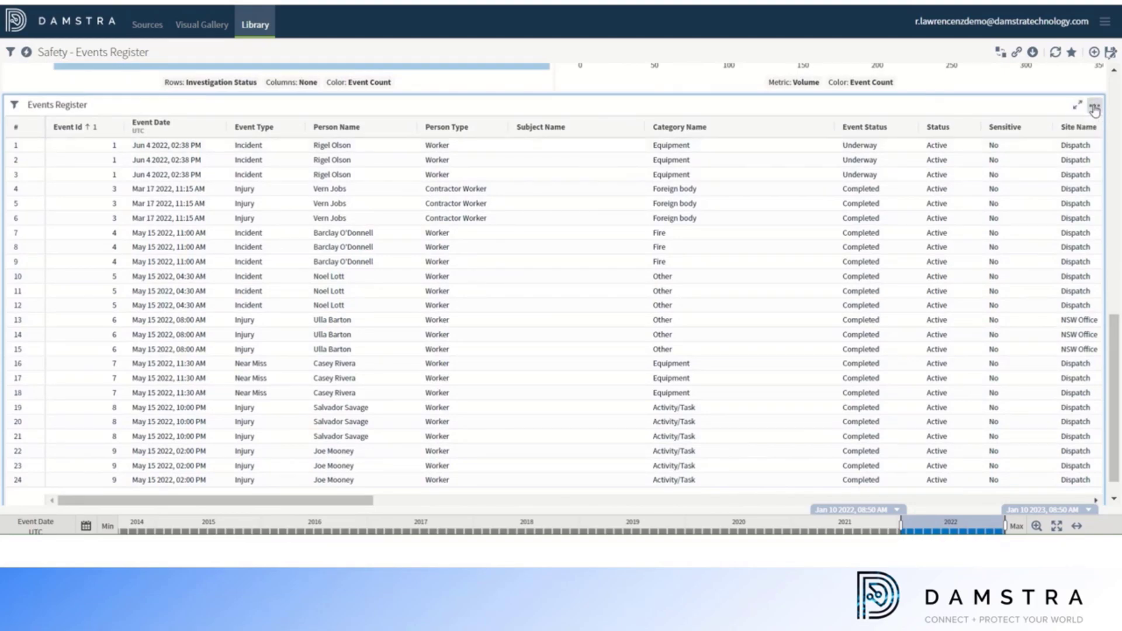
click(1095, 108)
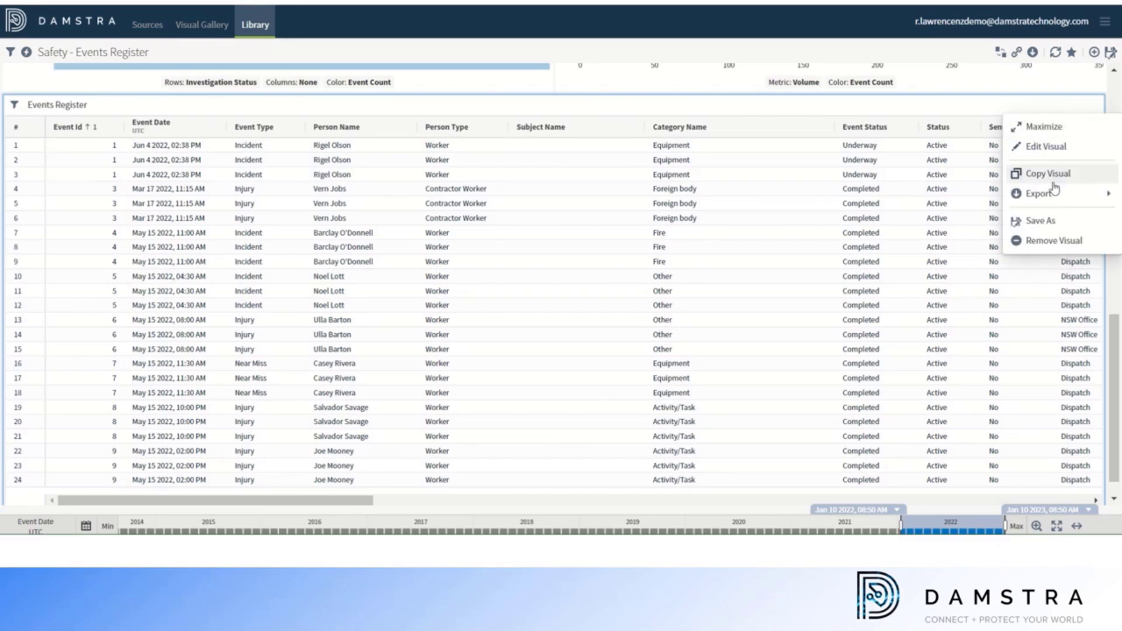
mouse_move(1038, 193)
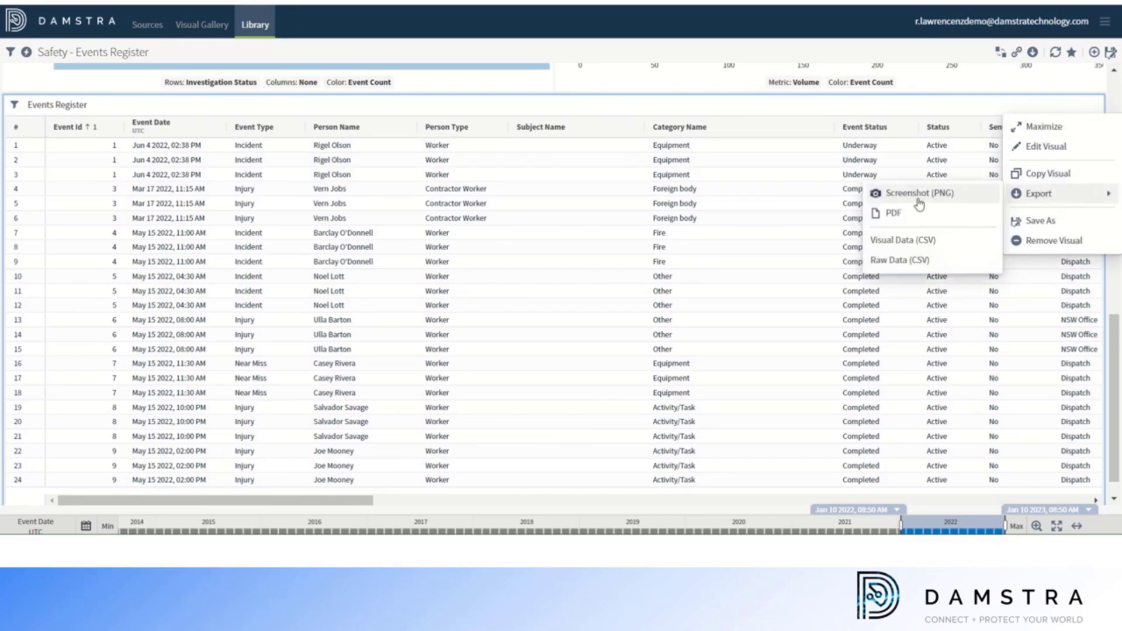
click(907, 266)
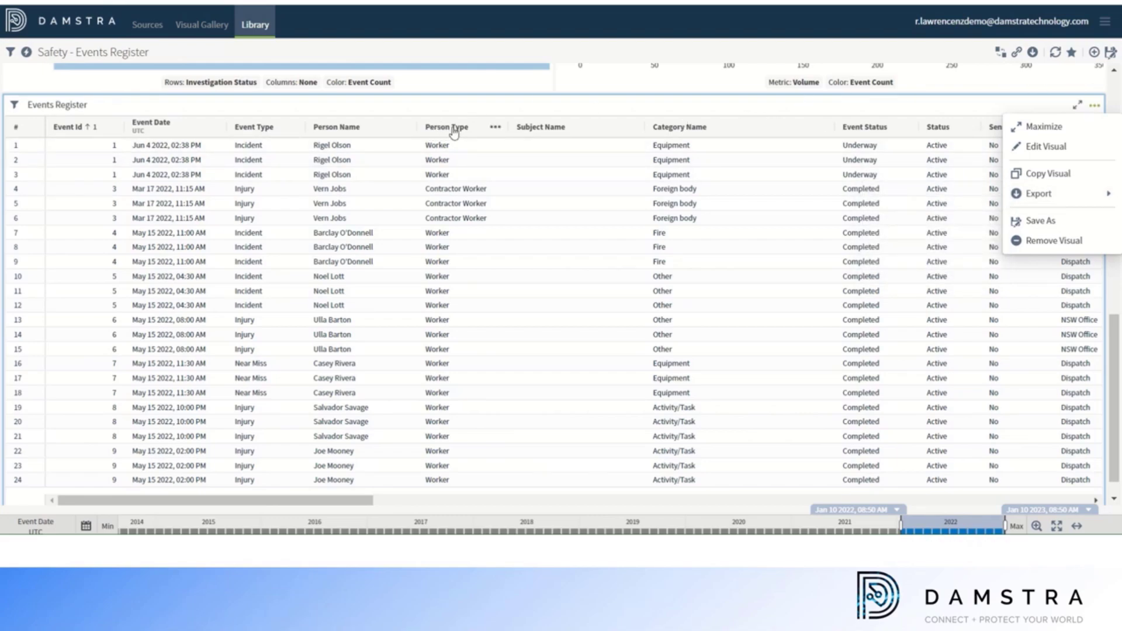
Hide the #, Event Status and Status columns in the Events Register table, leaving Event Type shown
click(495, 129)
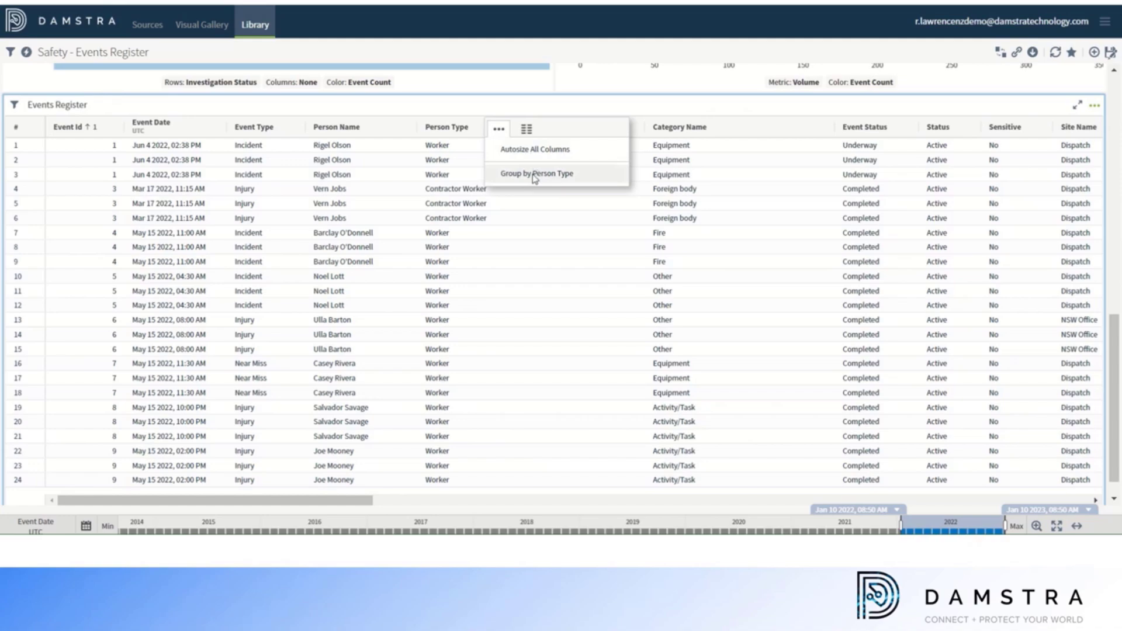
click(526, 130)
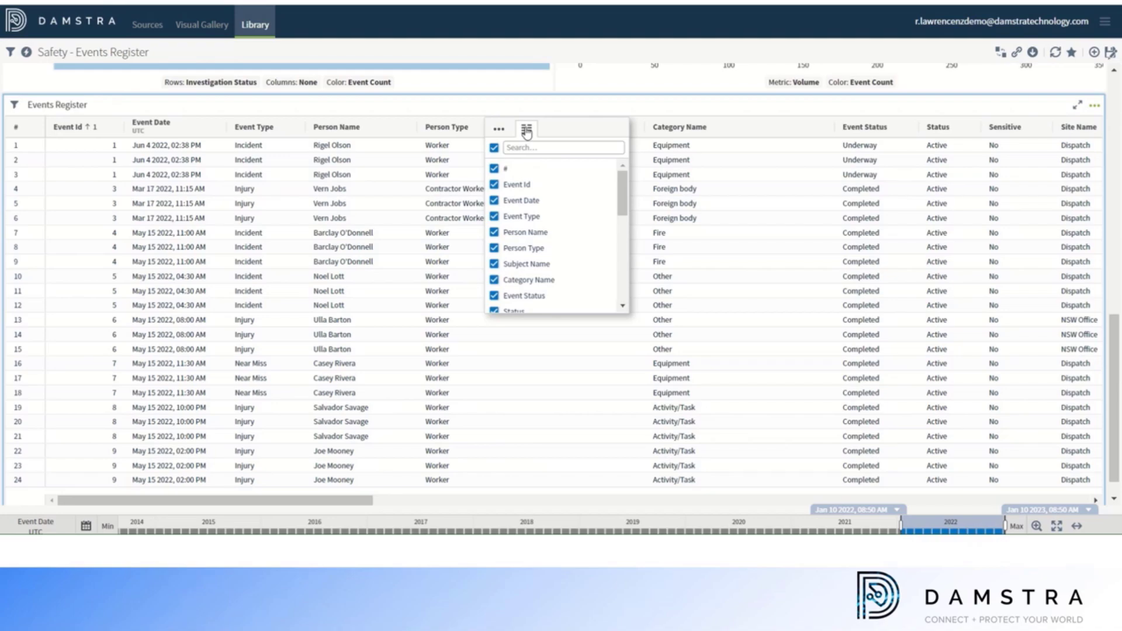
click(495, 217)
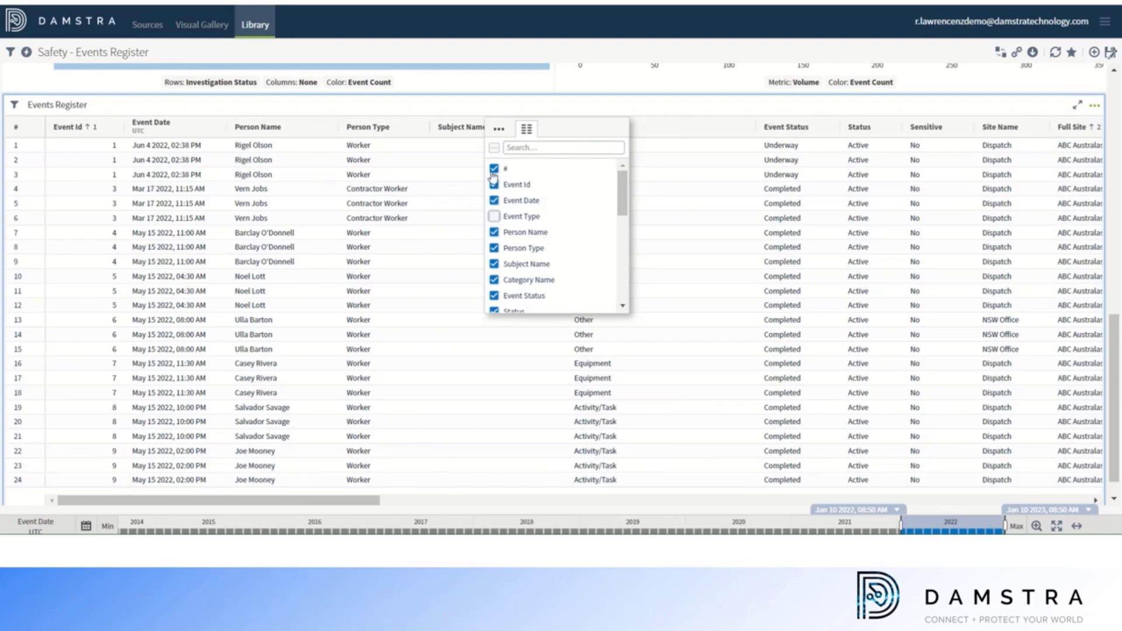
click(494, 168)
click(494, 295)
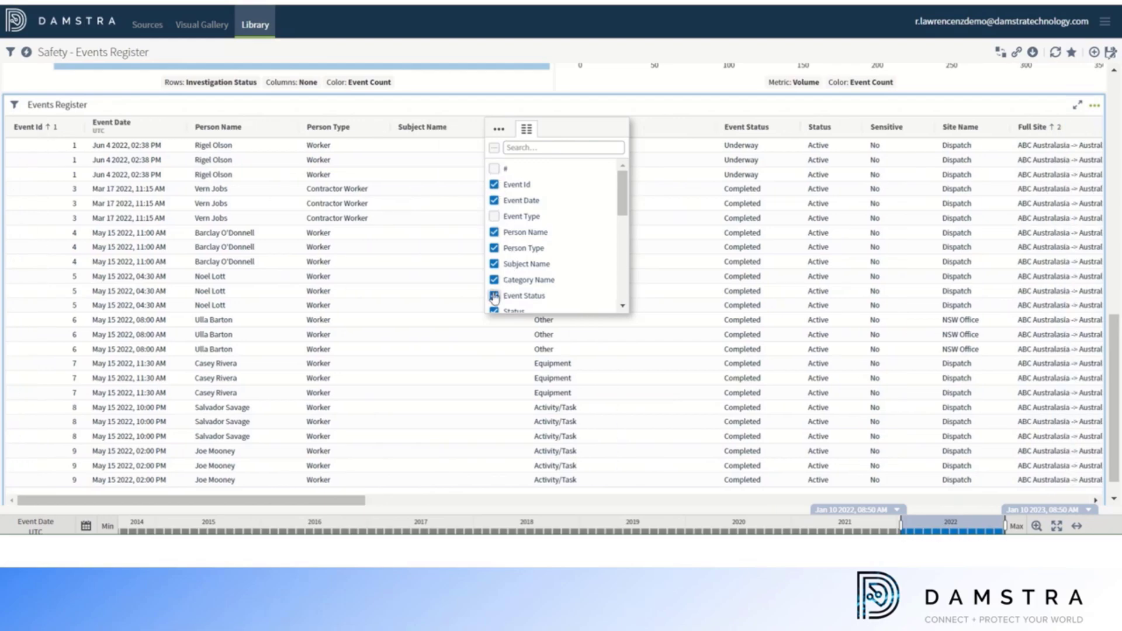
click(494, 311)
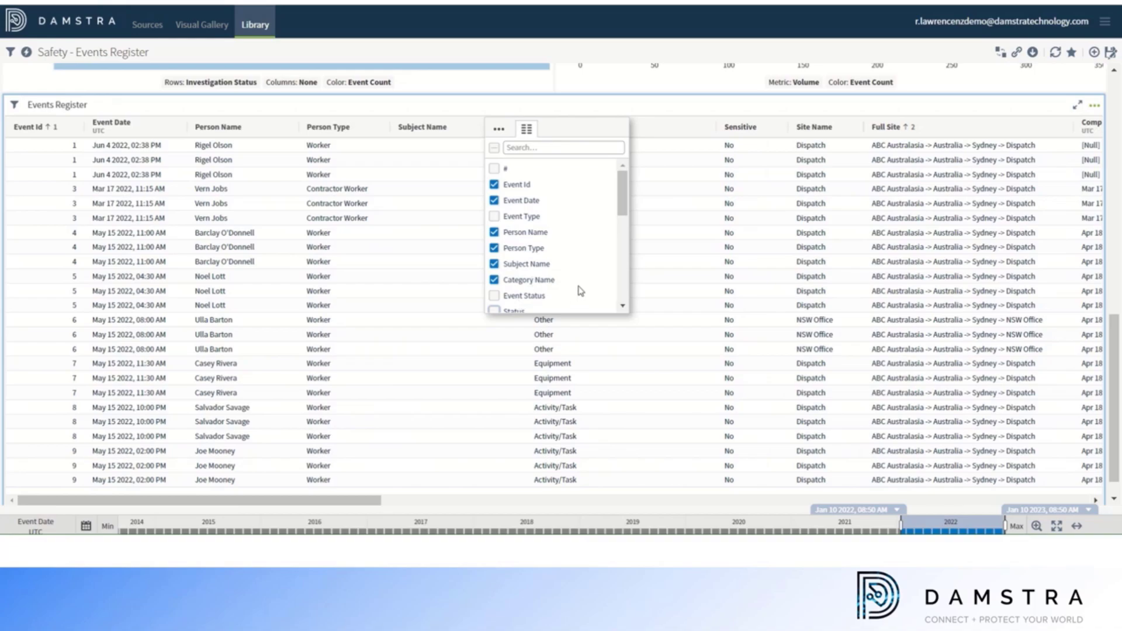
click(546, 218)
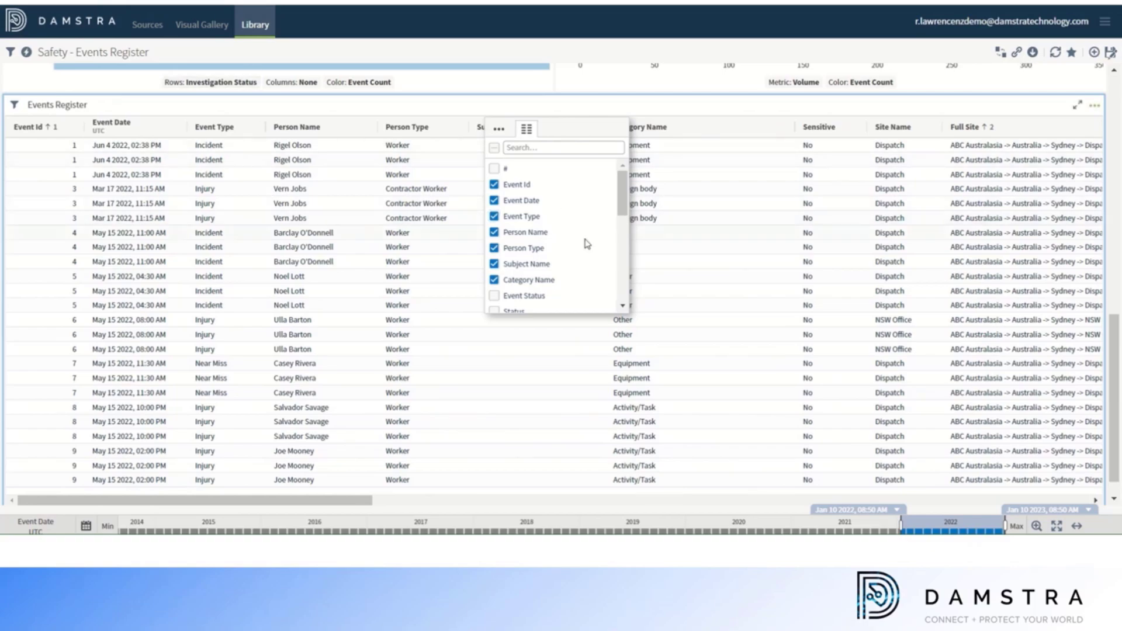
Reorder the Events Register table columns to begin with Event Date, Event Id, Subject Name and Event Type, and apply the new order
click(1094, 106)
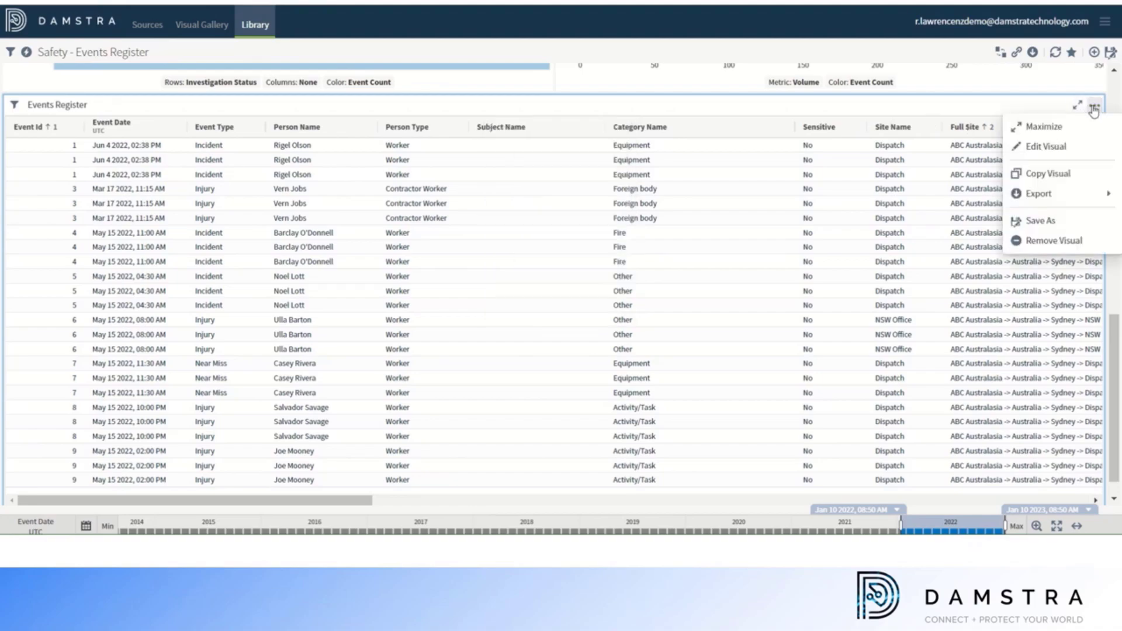
click(1044, 146)
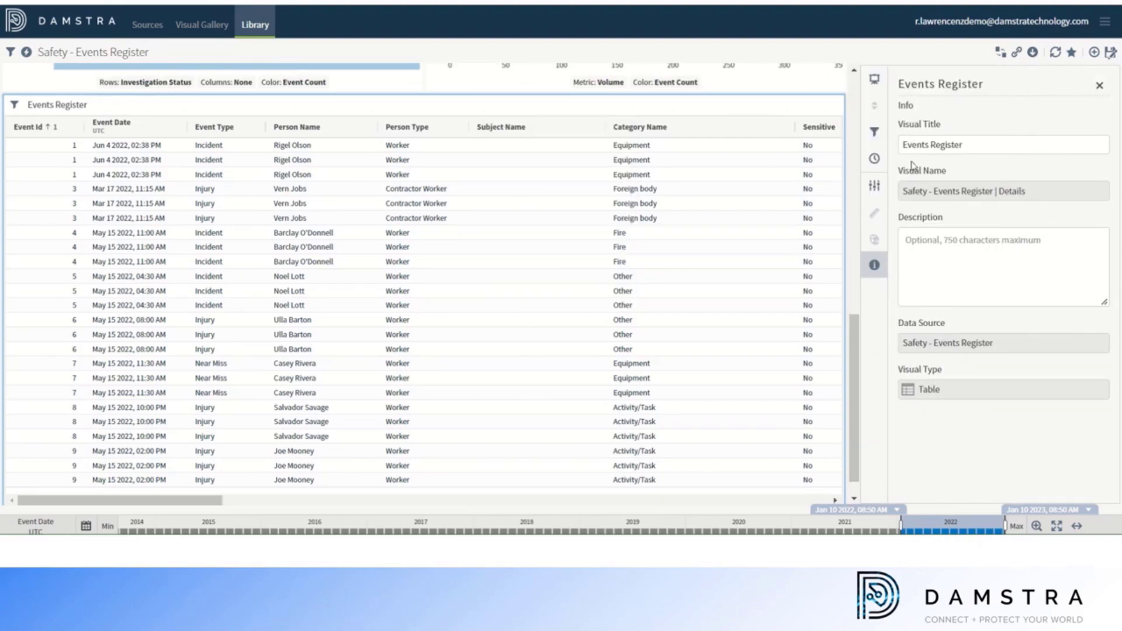
click(876, 187)
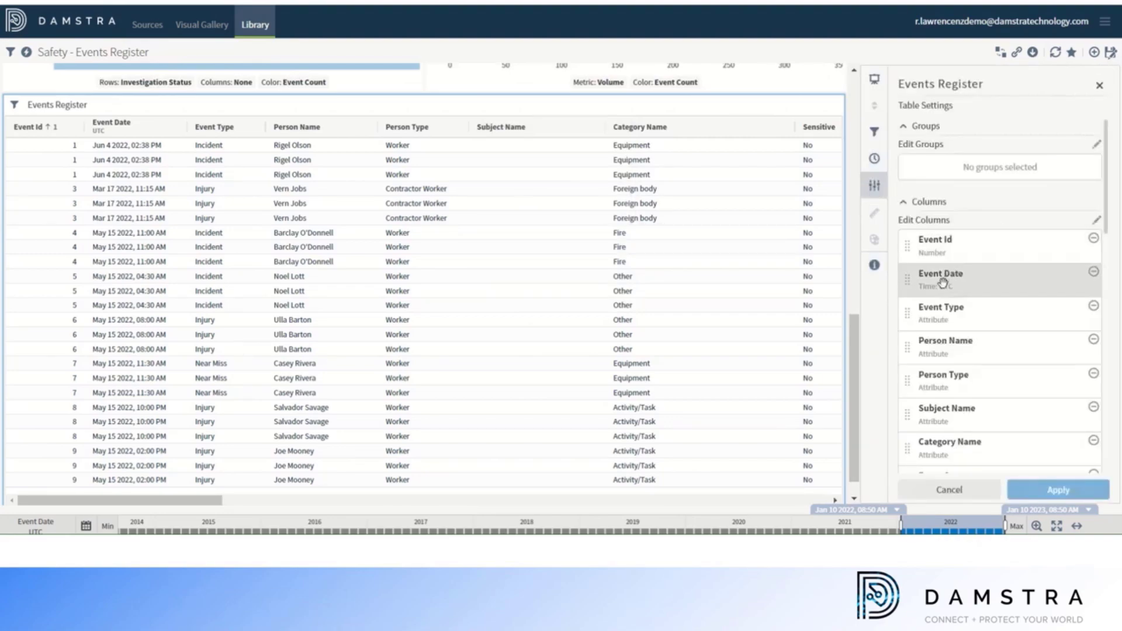
drag(935, 282, 945, 250)
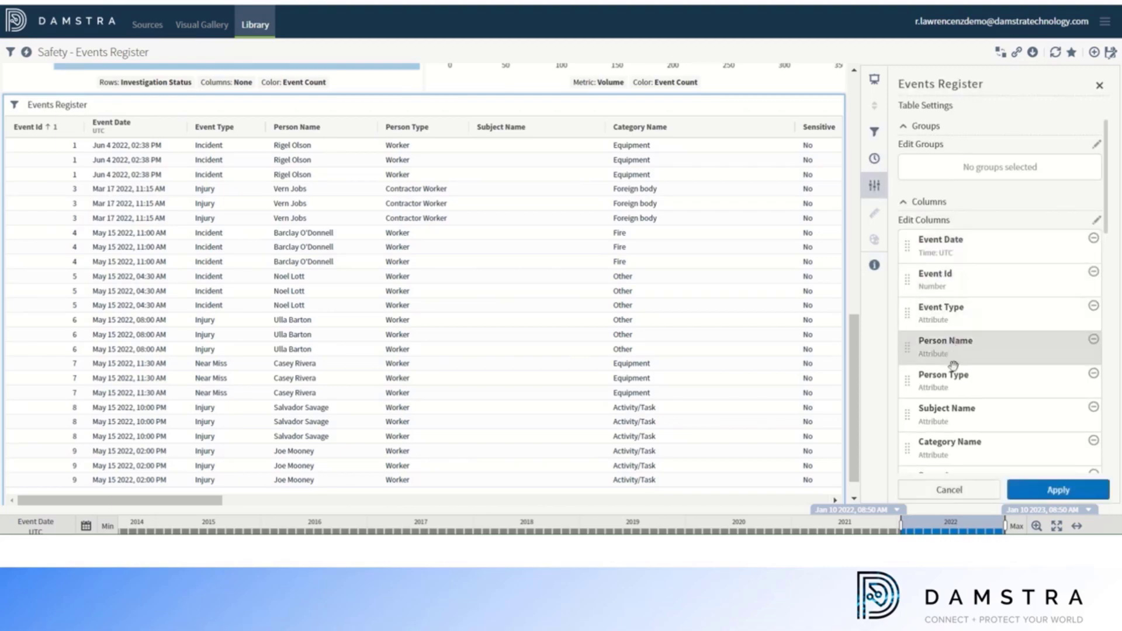
drag(947, 406, 957, 302)
click(1059, 492)
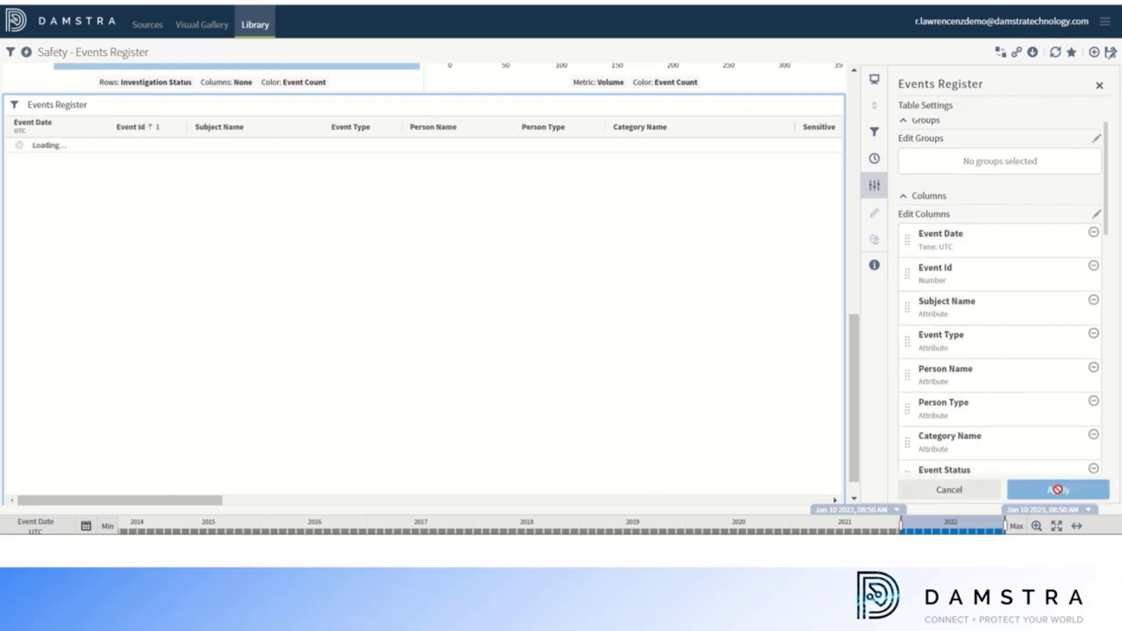
click(1099, 87)
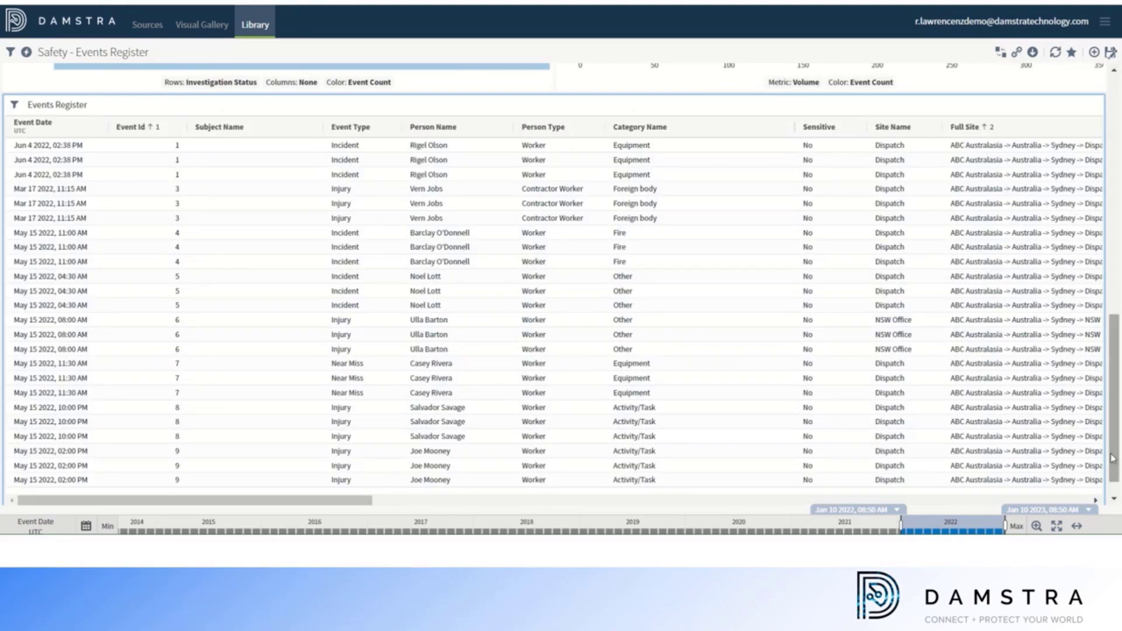
drag(1113, 459, 1084, 266)
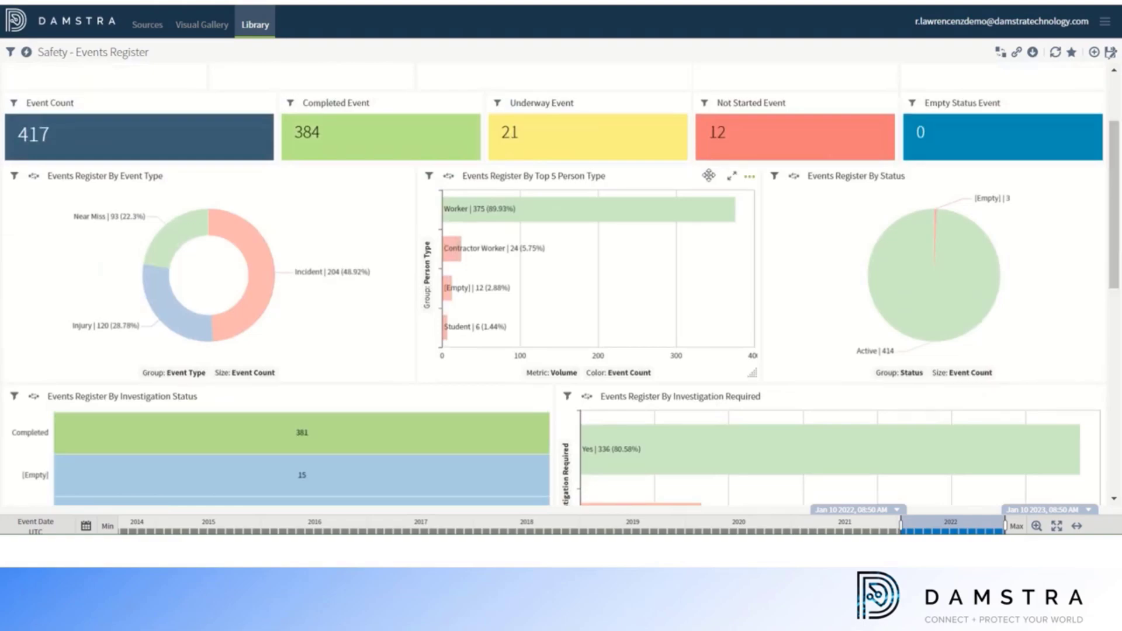
Swap the positions of the Events Register By Event Type and Events Register By Top 5 Person Type charts
drag(696, 173, 319, 217)
drag(373, 389, 715, 173)
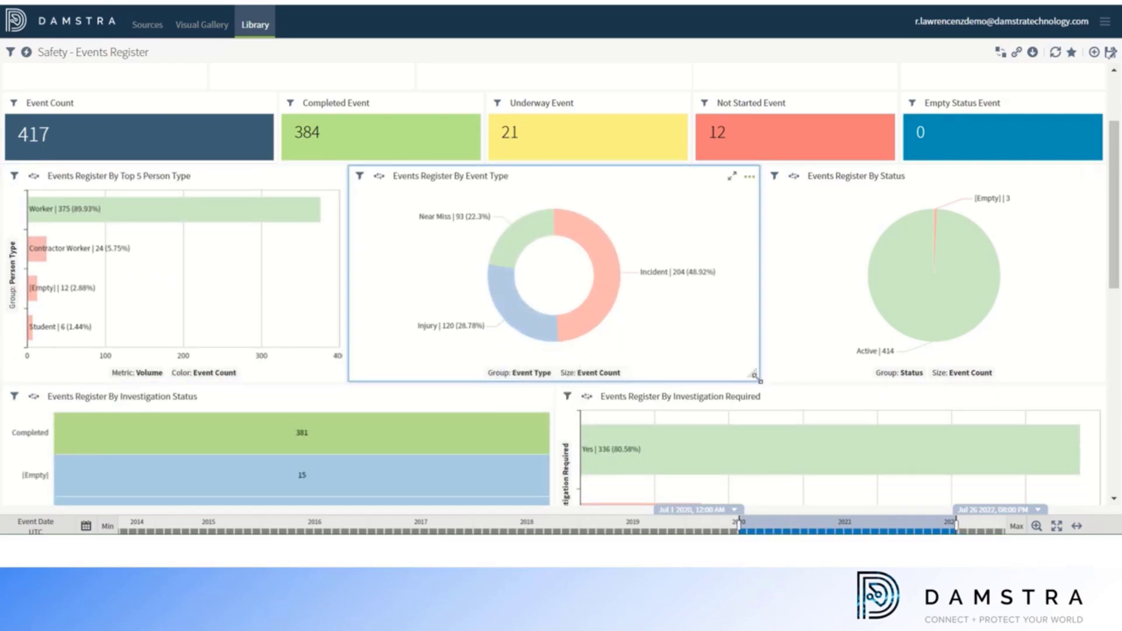
mouse_move(755, 376)
mouse_down()
mouse_move(494, 377)
mouse_move(757, 381)
mouse_up()
Filter the [Empty] person type out of the Events Register By Top 5 Person Type chart
mouse_move(129, 222)
mouse_move(69, 292)
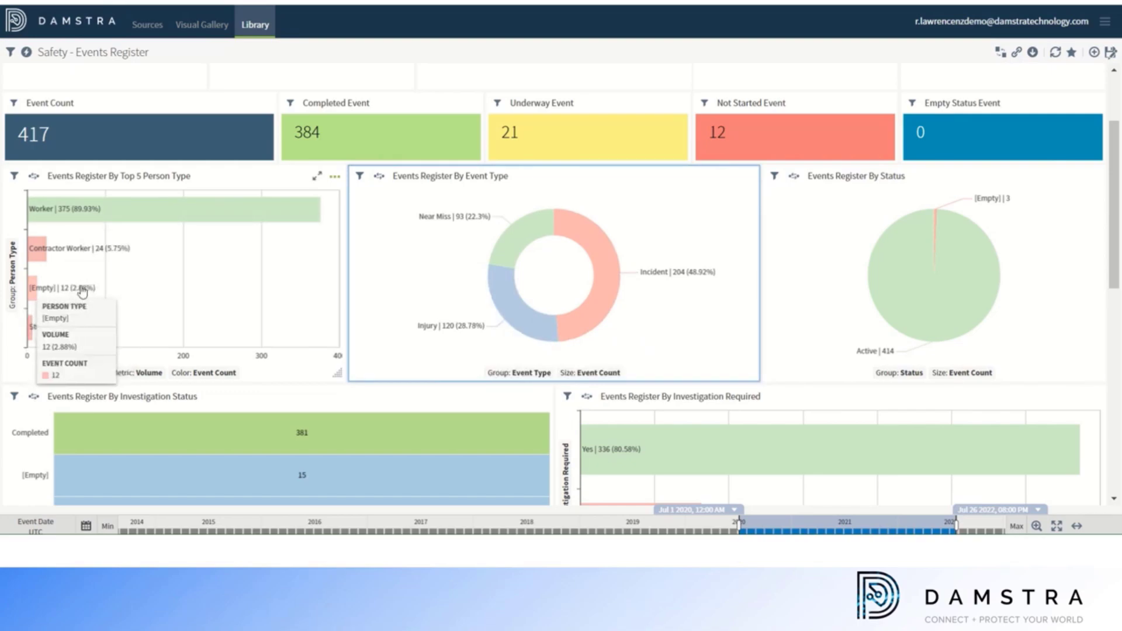
click(84, 292)
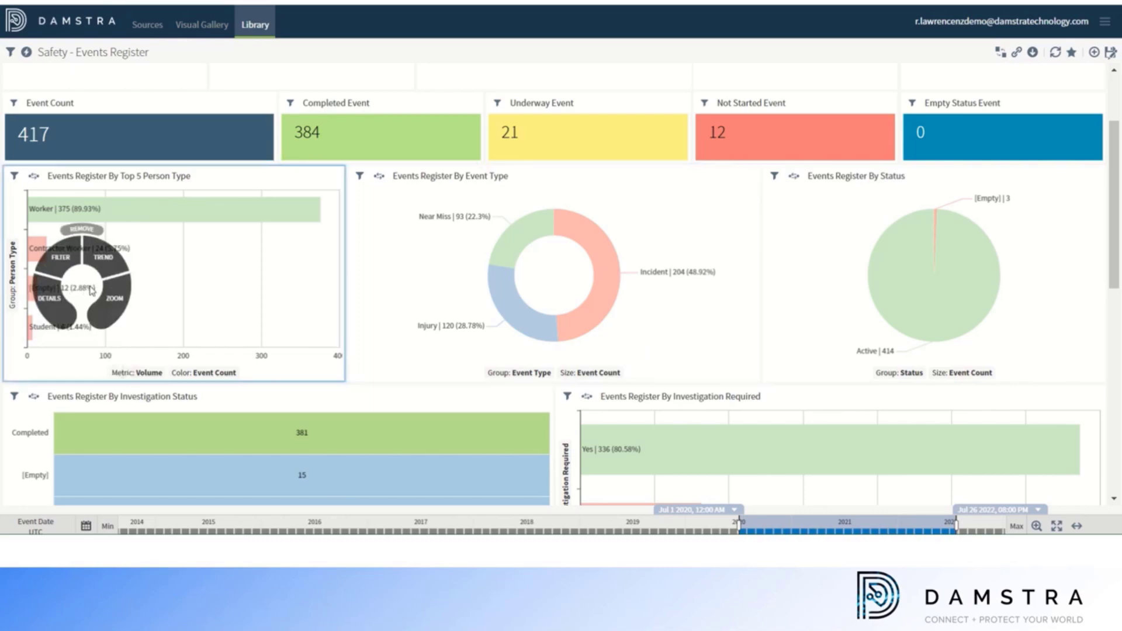
click(66, 260)
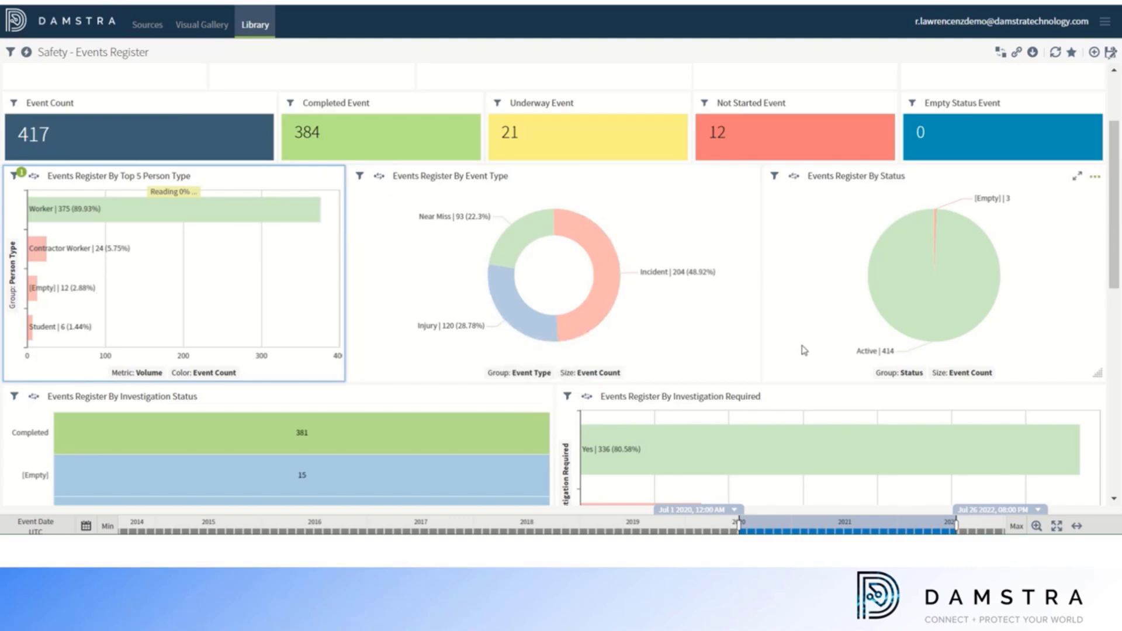
Group the Events Register By Status pie chart by Site Name
click(904, 375)
scroll(847, 321, down, 1)
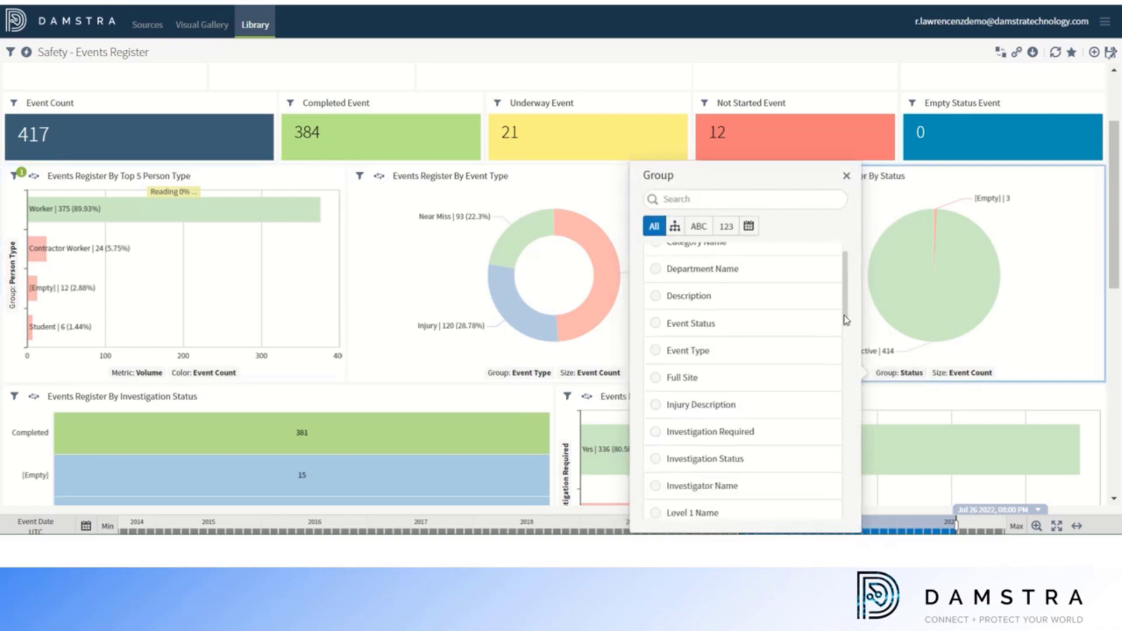
scroll(847, 328, down, 5)
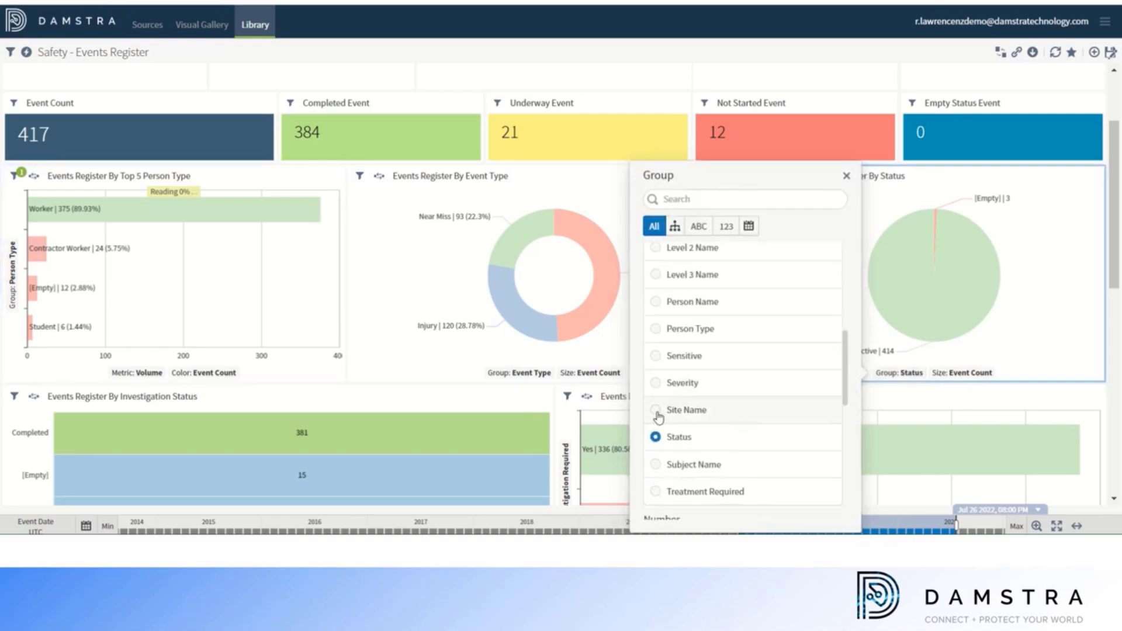
click(656, 410)
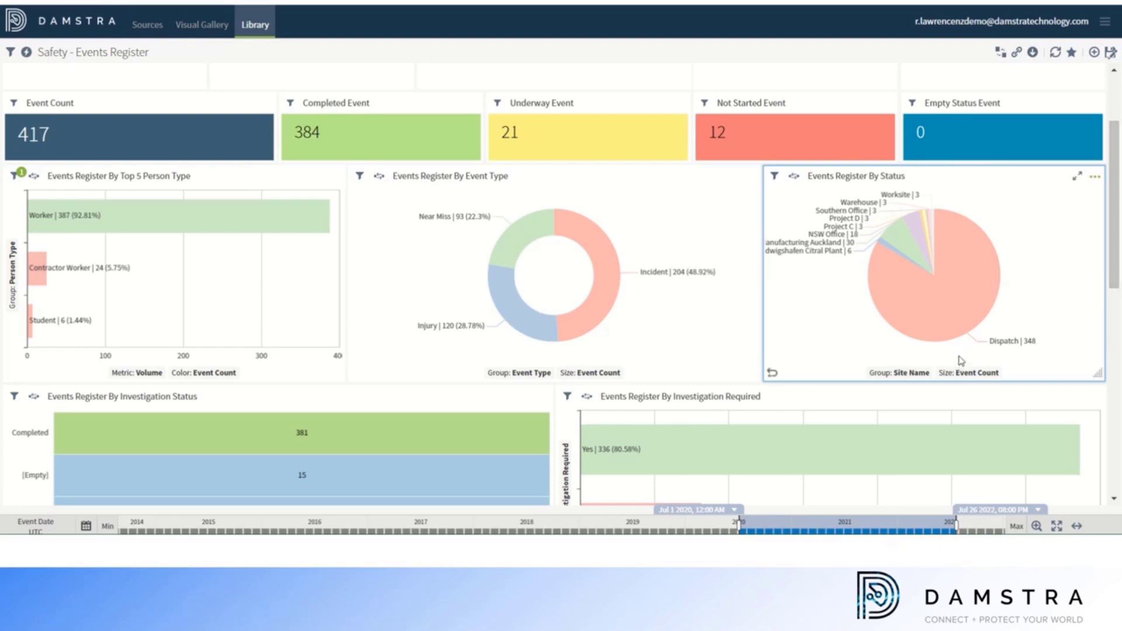
Change the Events Register By Status visual's style to Packed Bubbles and hide its color legend
click(1094, 176)
click(1042, 217)
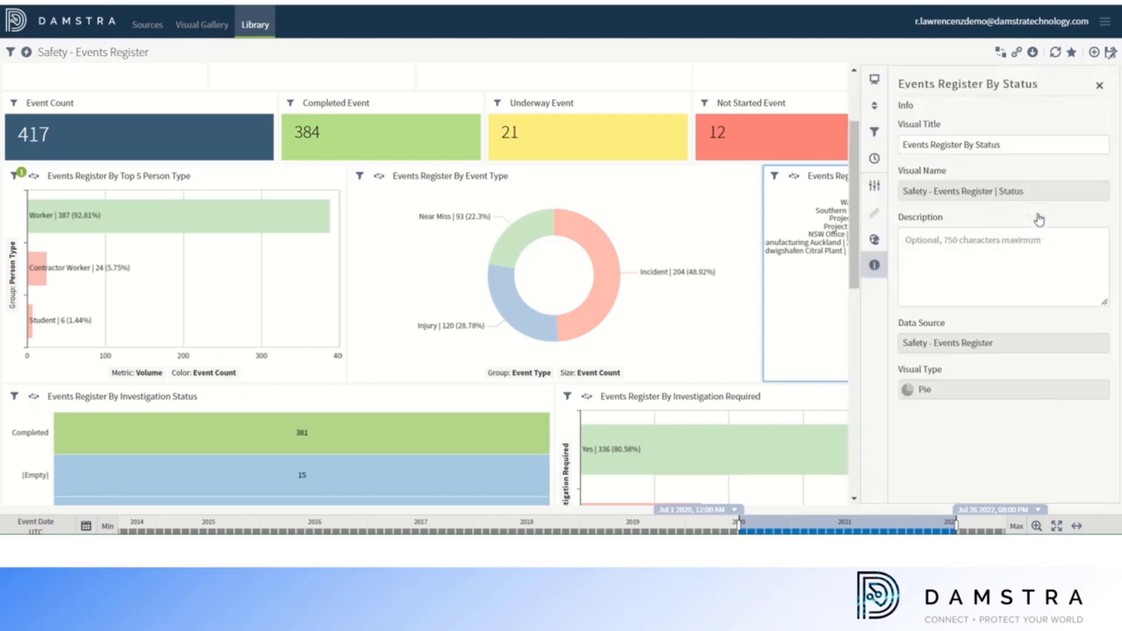
click(874, 79)
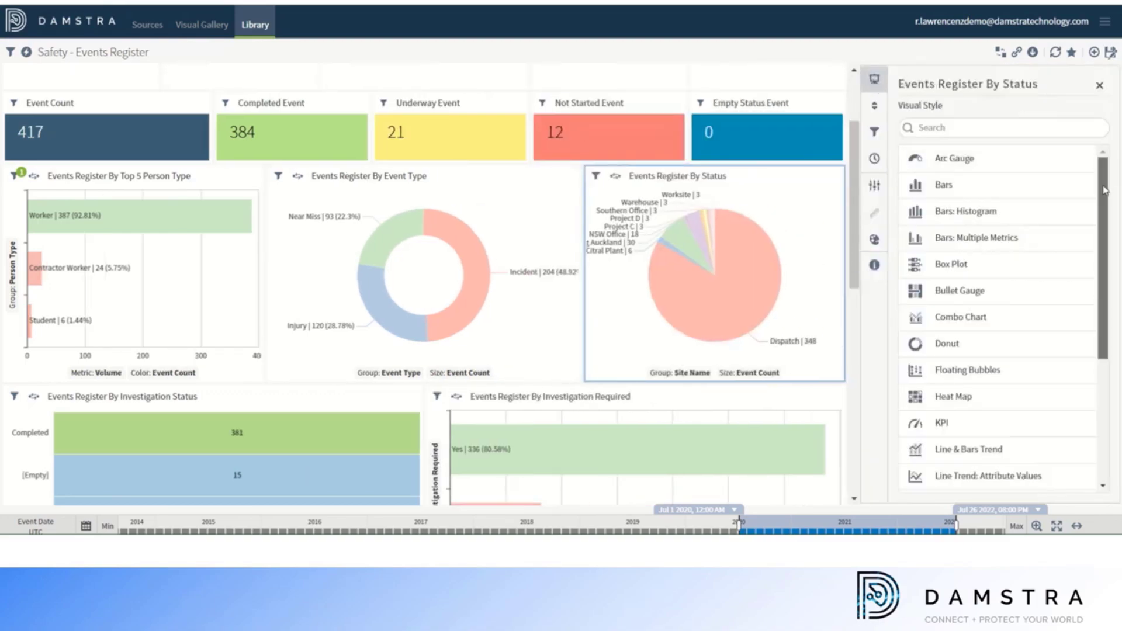
drag(1101, 183, 1116, 330)
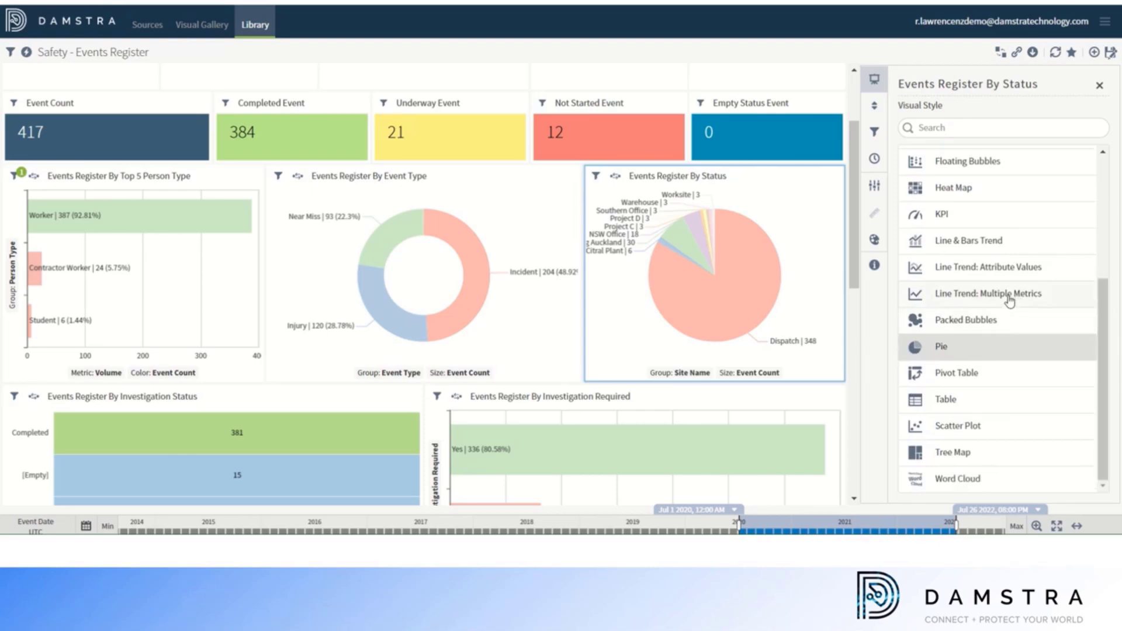
click(989, 321)
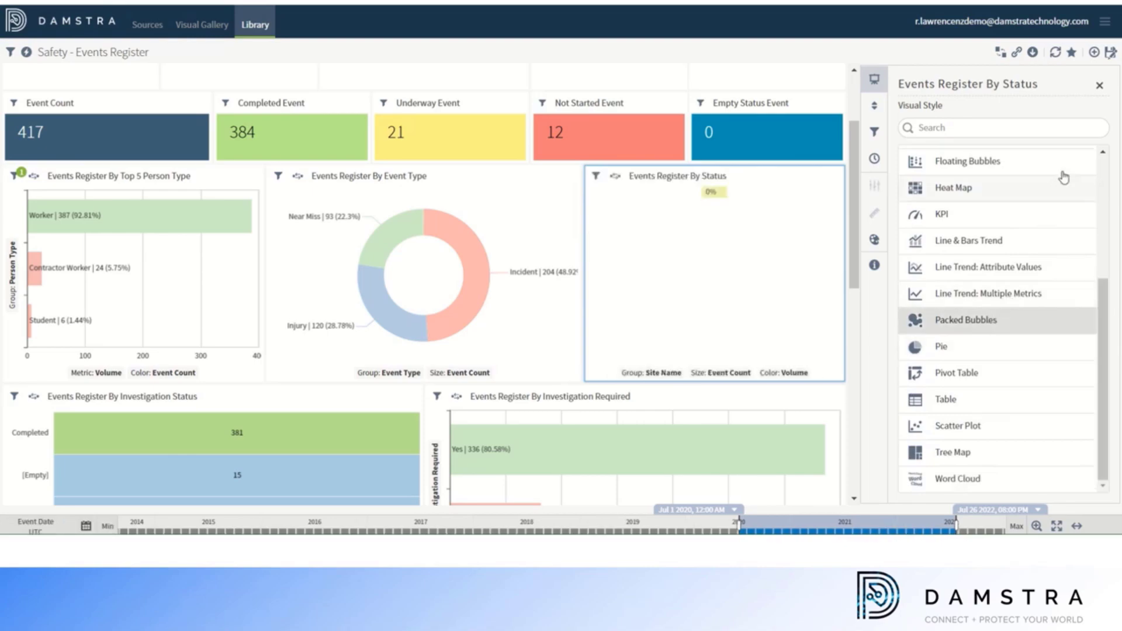
click(1099, 88)
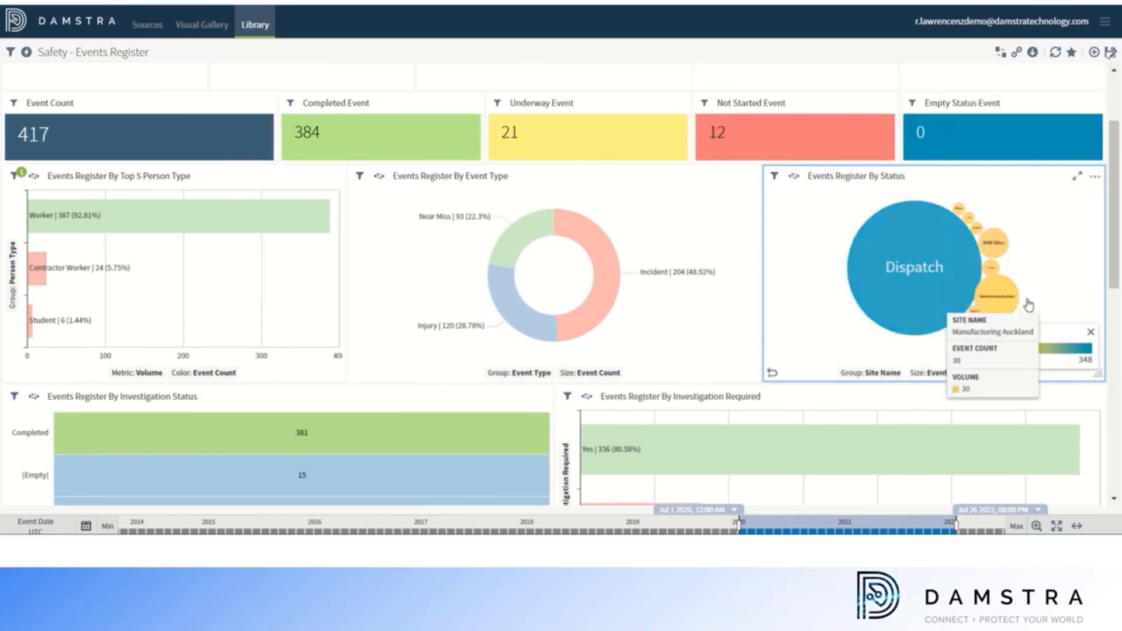
click(1091, 333)
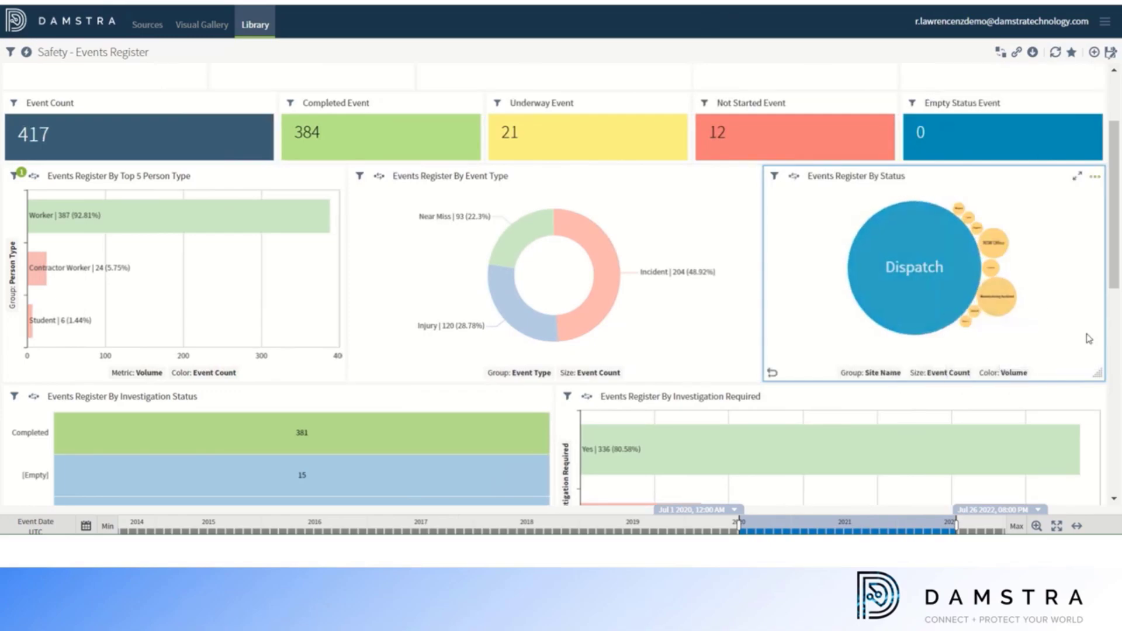
Retitle the packed bubbles chart "Events by site"
click(842, 176)
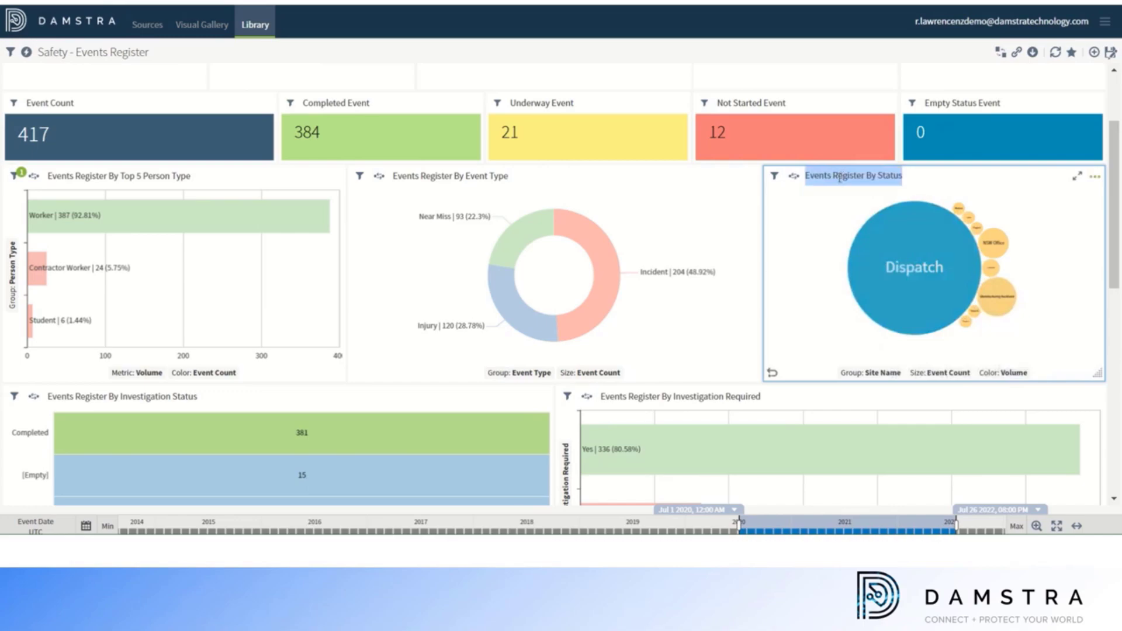
text(Events by site)
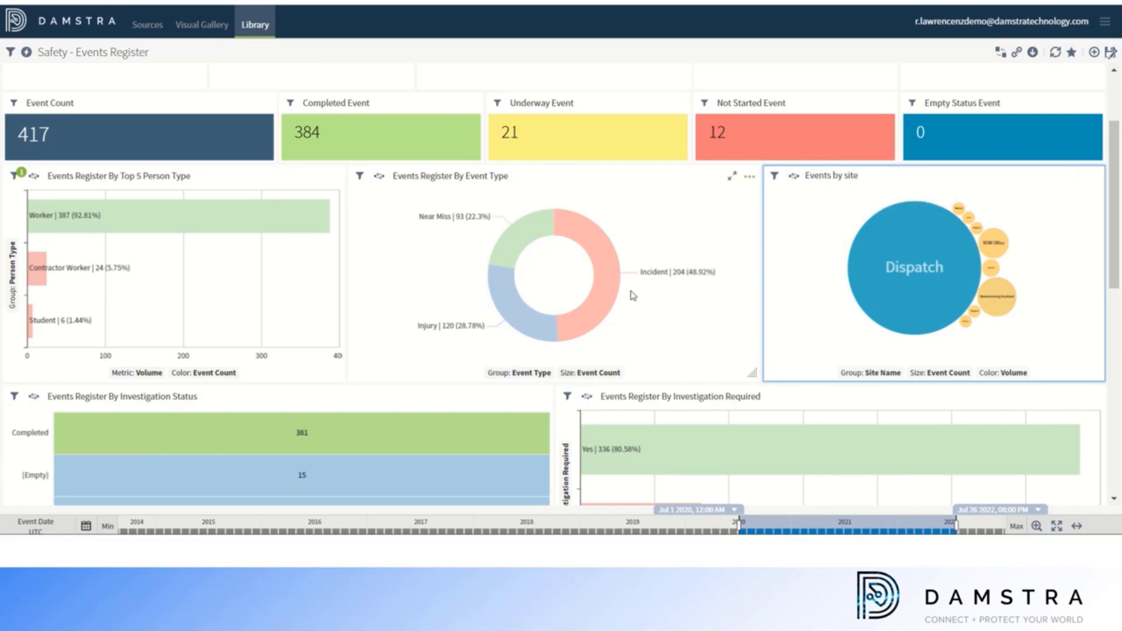
scroll(448, 350, down, 4)
scroll(447, 356, up, 2)
scroll(448, 356, up, 3)
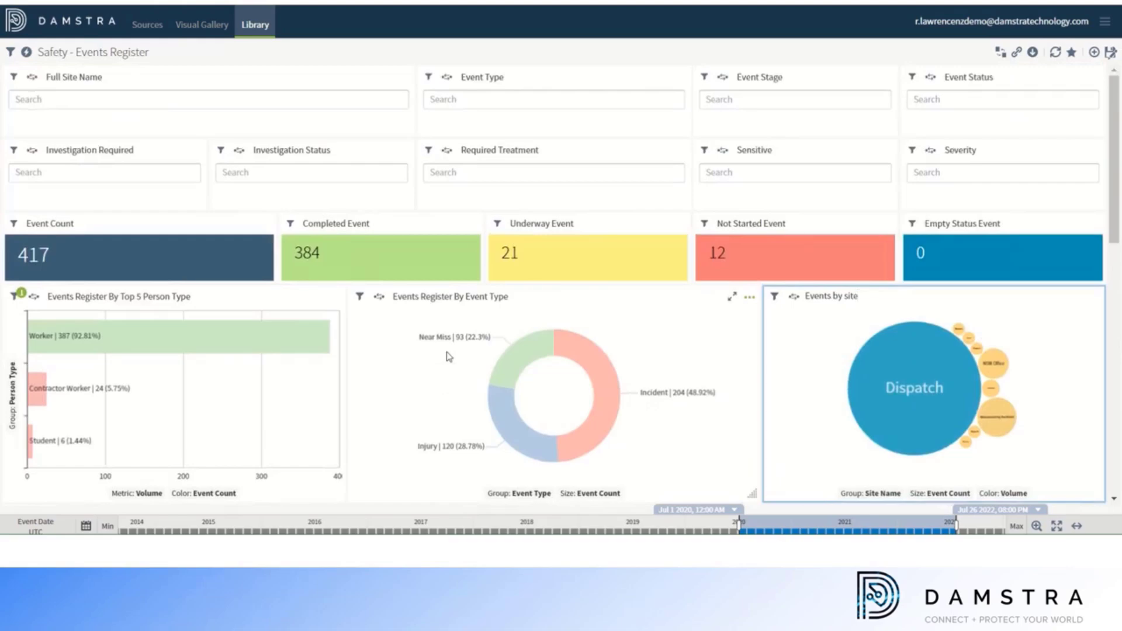
Save the dashboard as "Safety - Events Register last quarter", creating copies of all its visuals
click(135, 54)
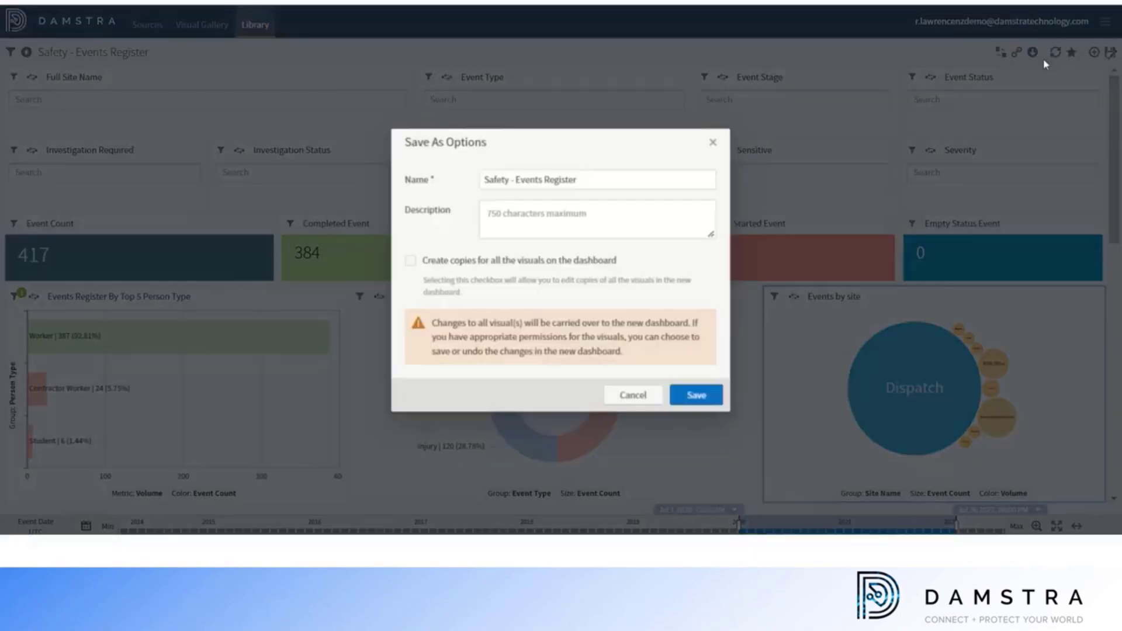
click(1110, 52)
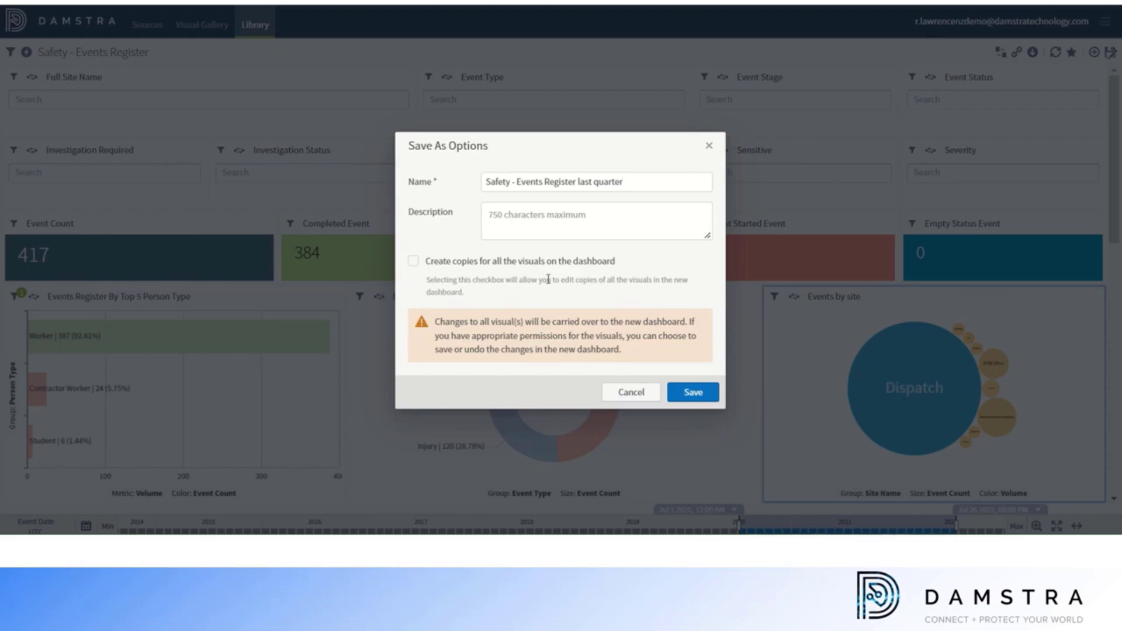
click(413, 264)
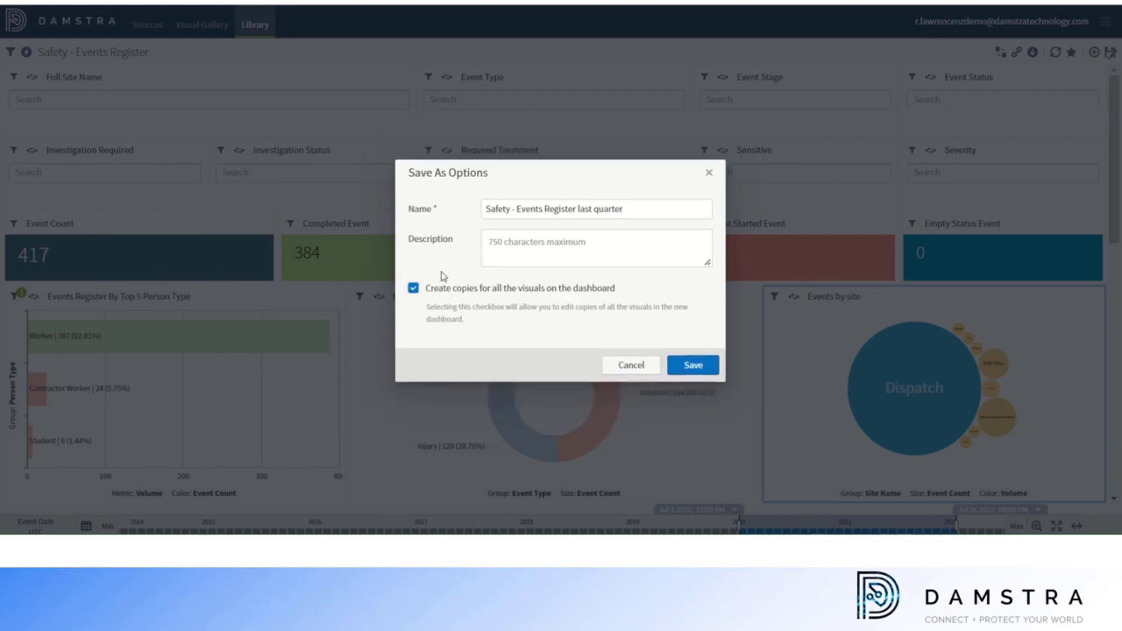
click(693, 365)
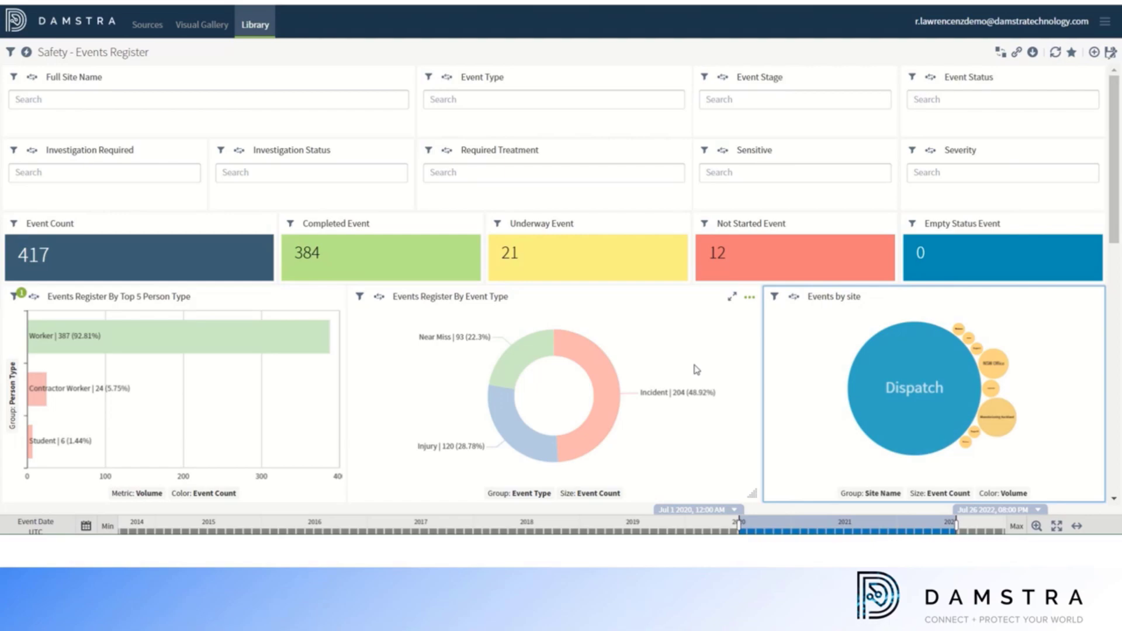
Check the saved dashboard in the Library and its copied visuals in the Visual Gallery
click(251, 31)
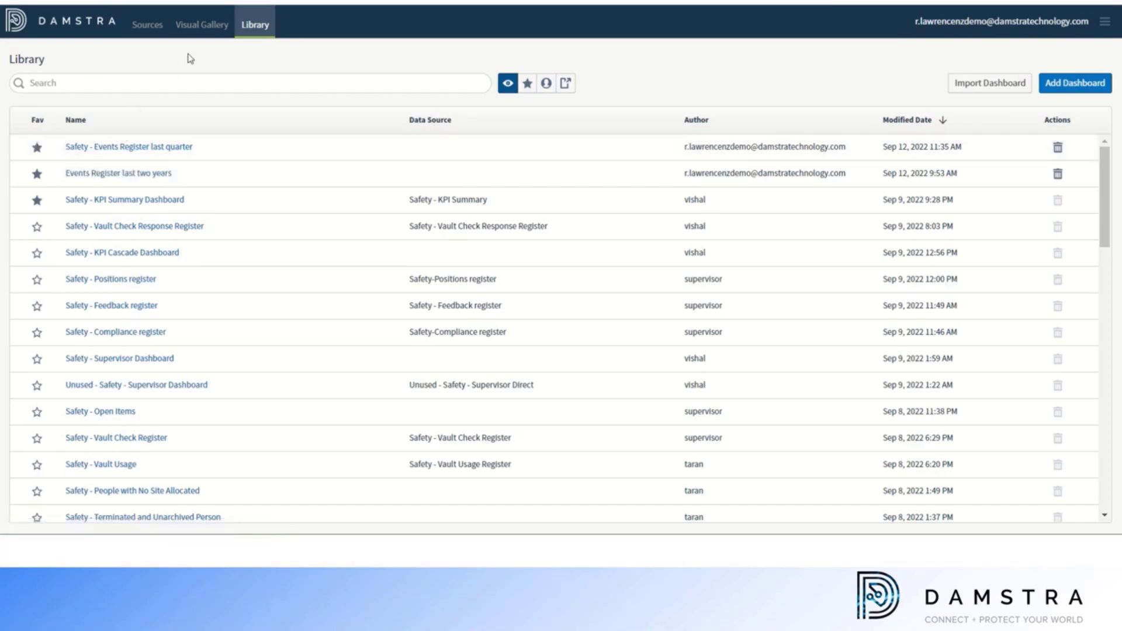
click(201, 26)
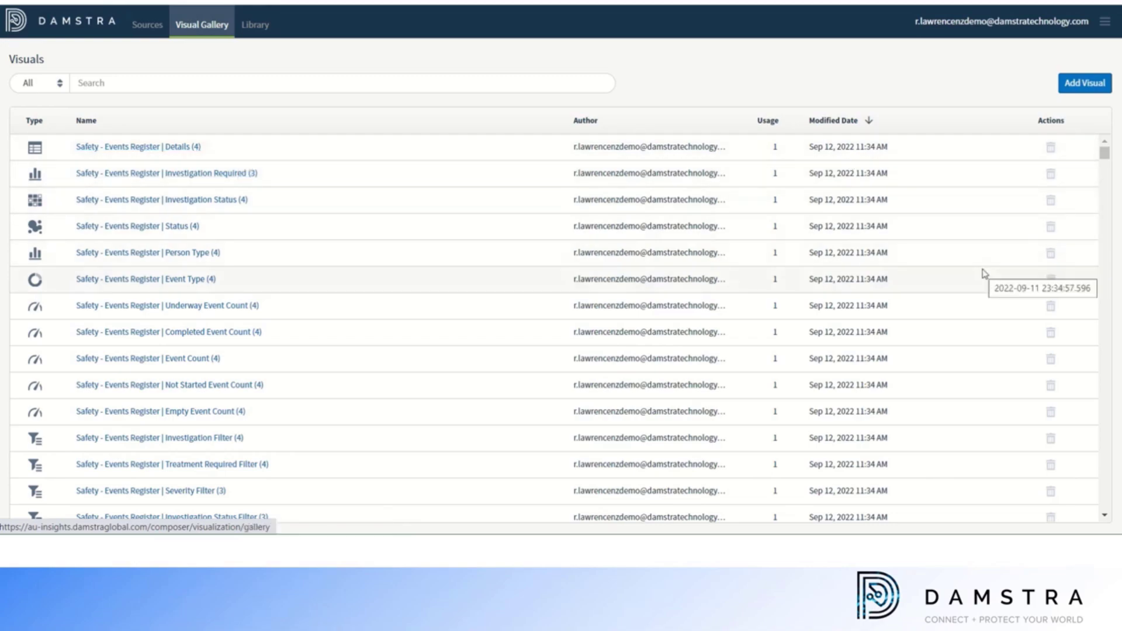
click(251, 27)
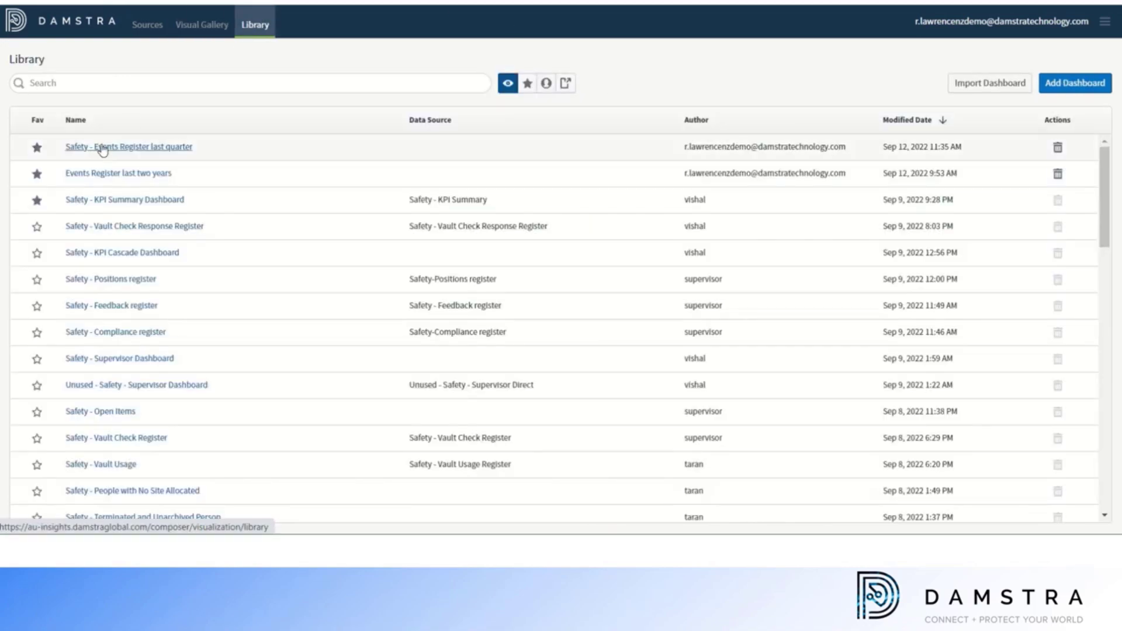
Delete the "Safety - Events Register last quarter" dashboard and review its visuals' usage in the Visual Gallery
click(1057, 149)
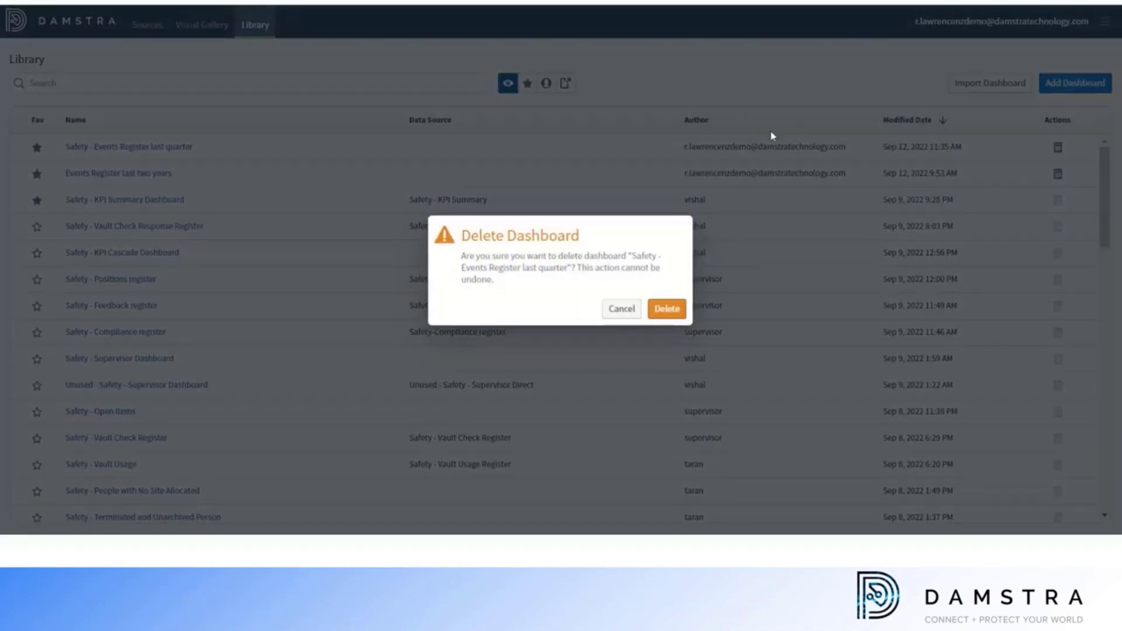
click(668, 311)
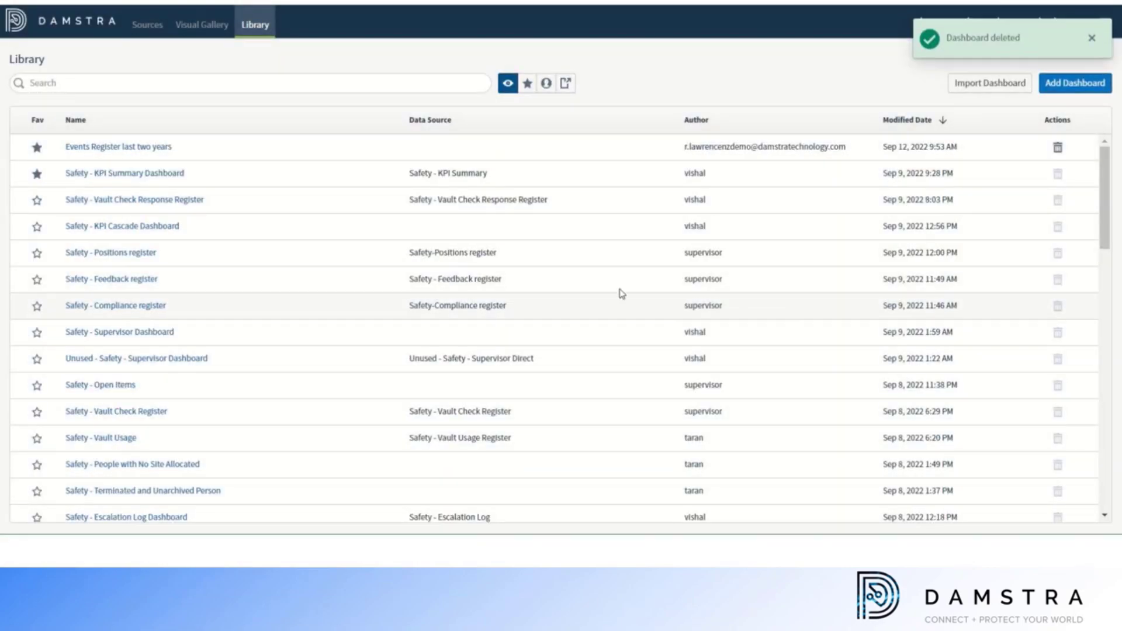
click(190, 28)
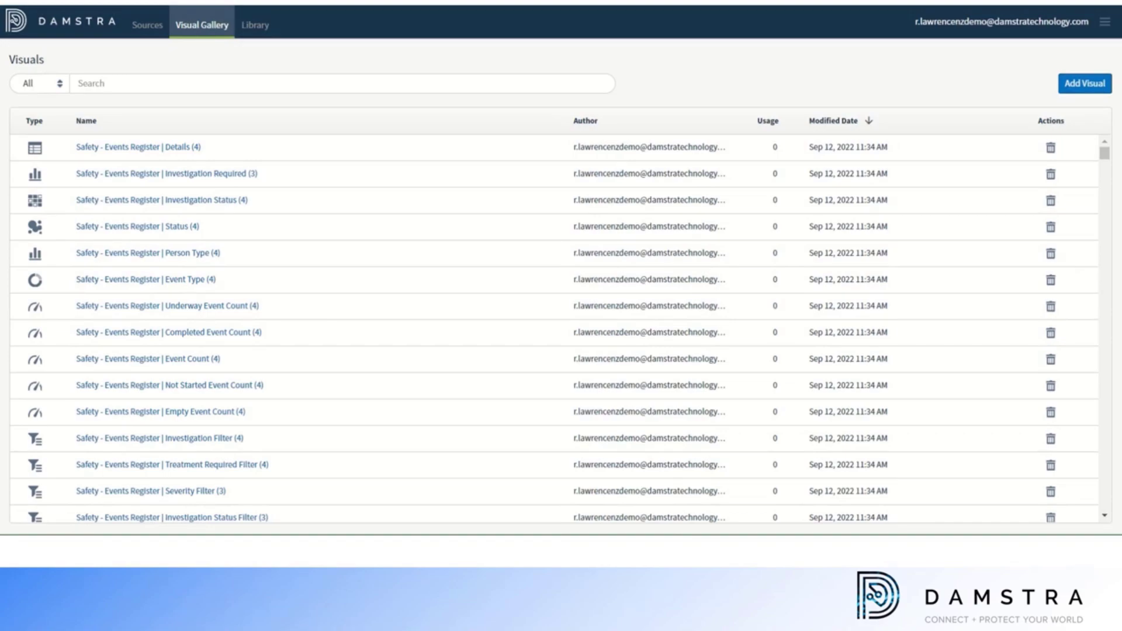
Create a new dashboard with the existing Events Register By Status packed bubbles visual, shrunk to about a third of the canvas width
click(252, 25)
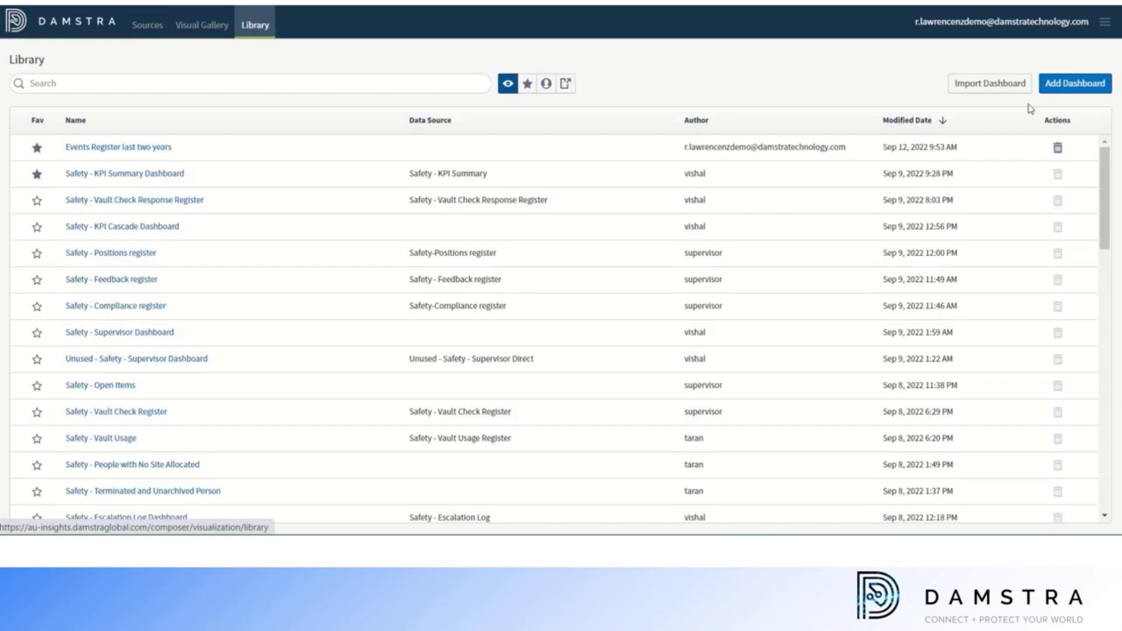
click(1064, 83)
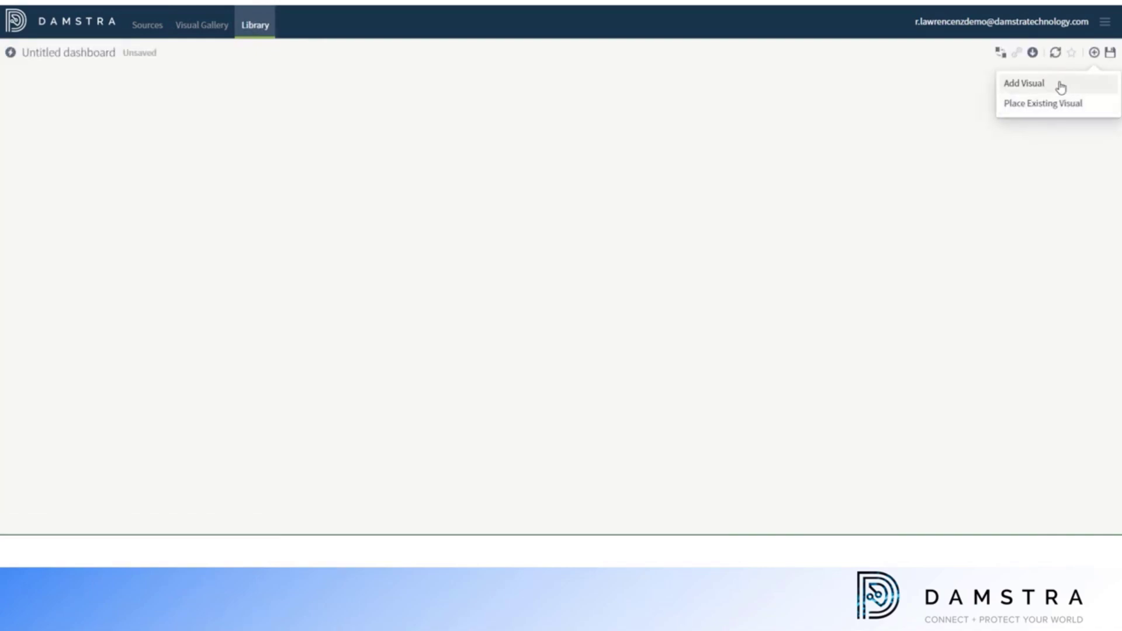
click(1030, 108)
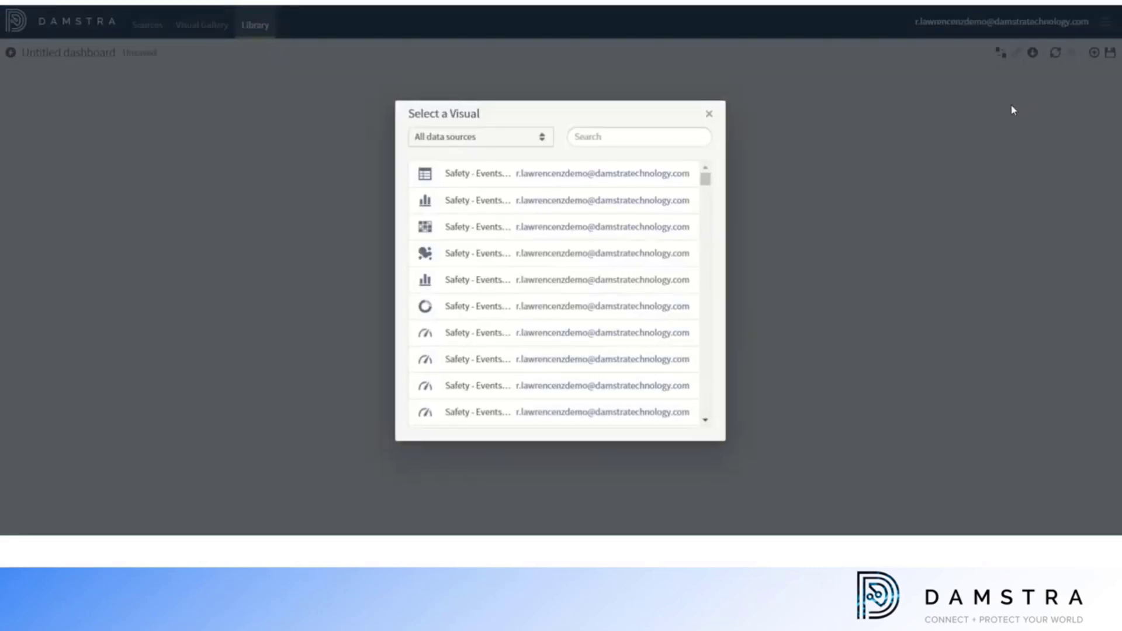
click(510, 257)
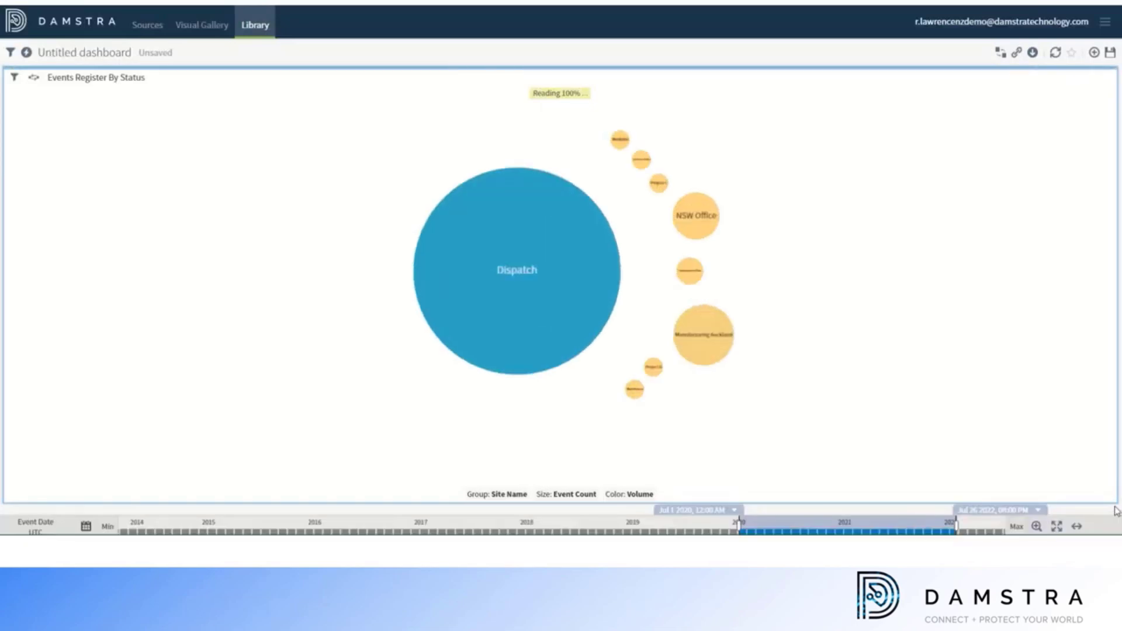
drag(1113, 502, 358, 357)
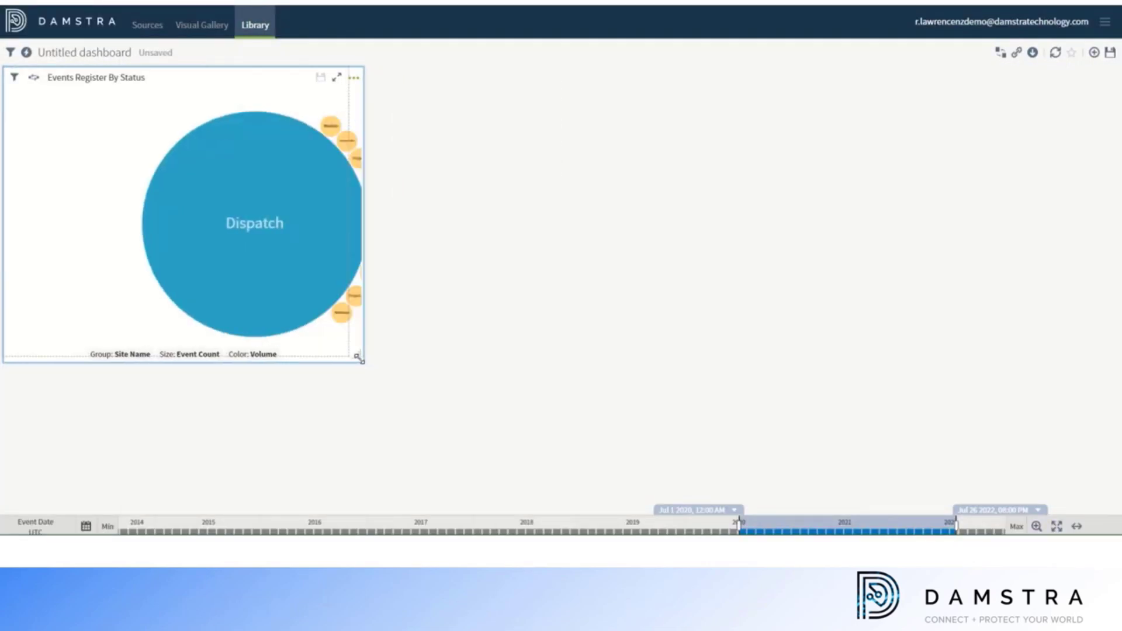
Place the existing Events Register By Event Type donut beside the packed bubbles and shrink it to a matching size
click(1095, 53)
click(1057, 104)
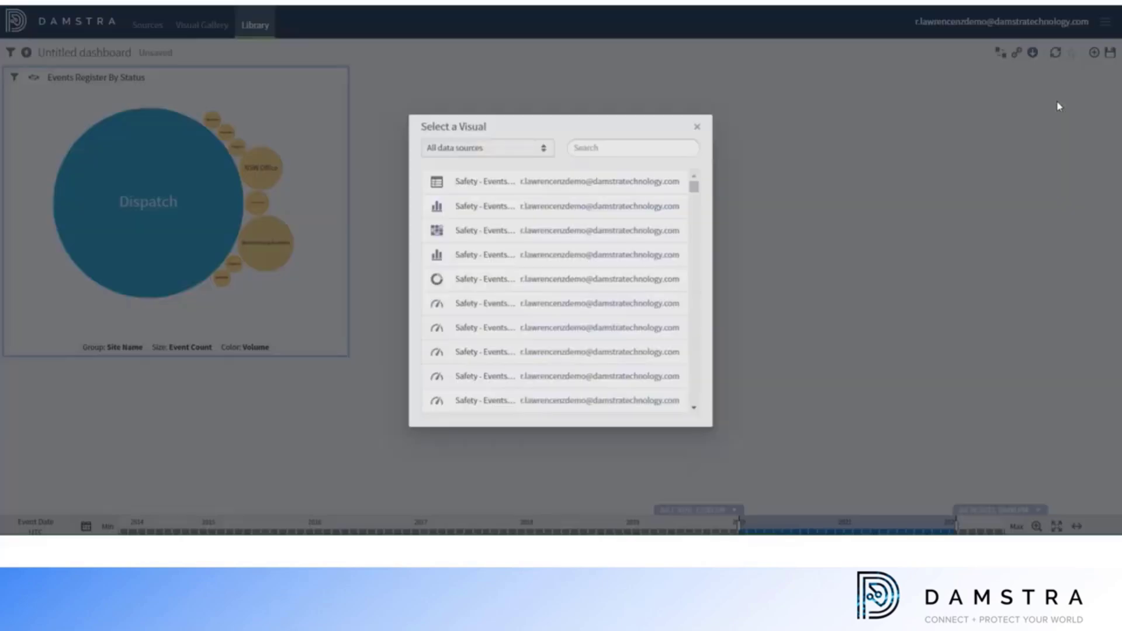
click(488, 286)
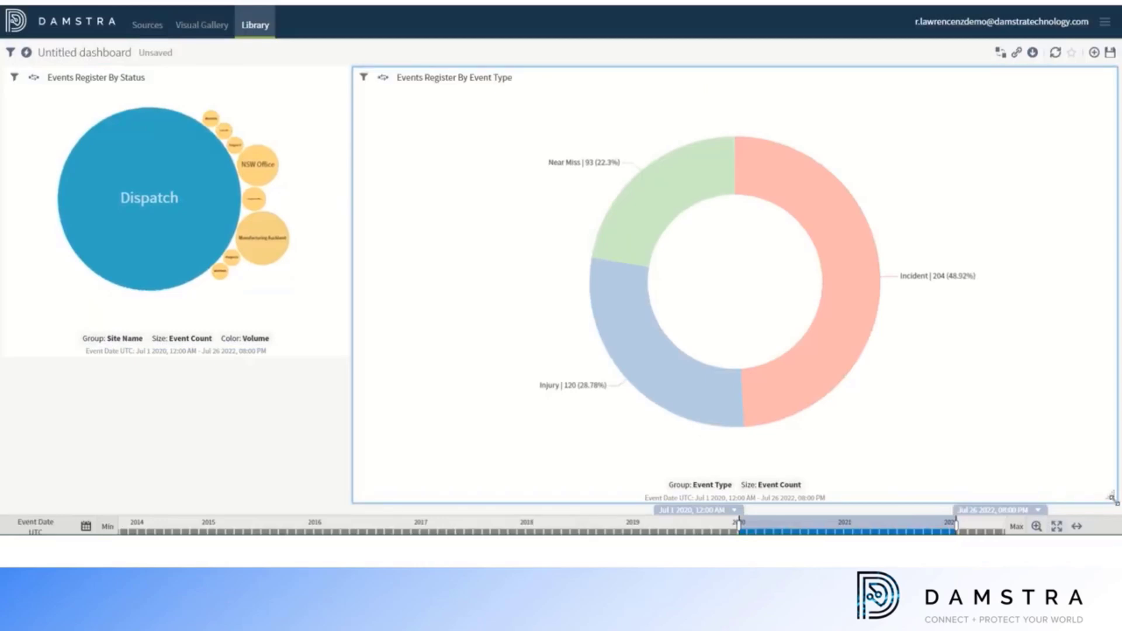
drag(1112, 498, 689, 355)
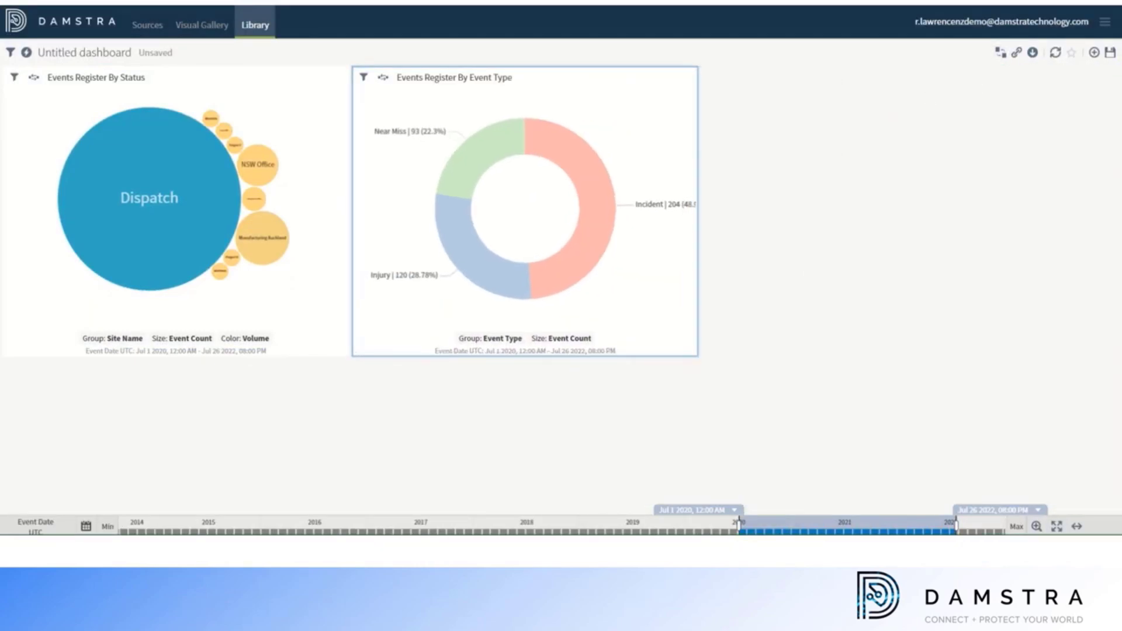
Place the existing Events Register By Investigation Status visual beside the donut and shrink it to the same height as its neighbours
click(1096, 54)
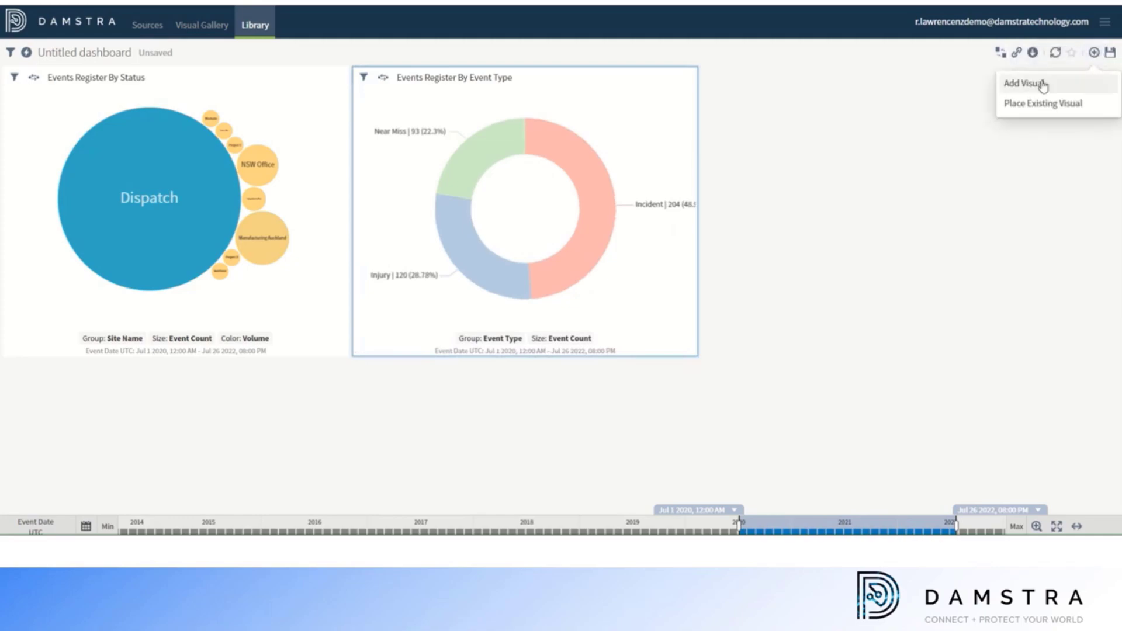
click(1032, 103)
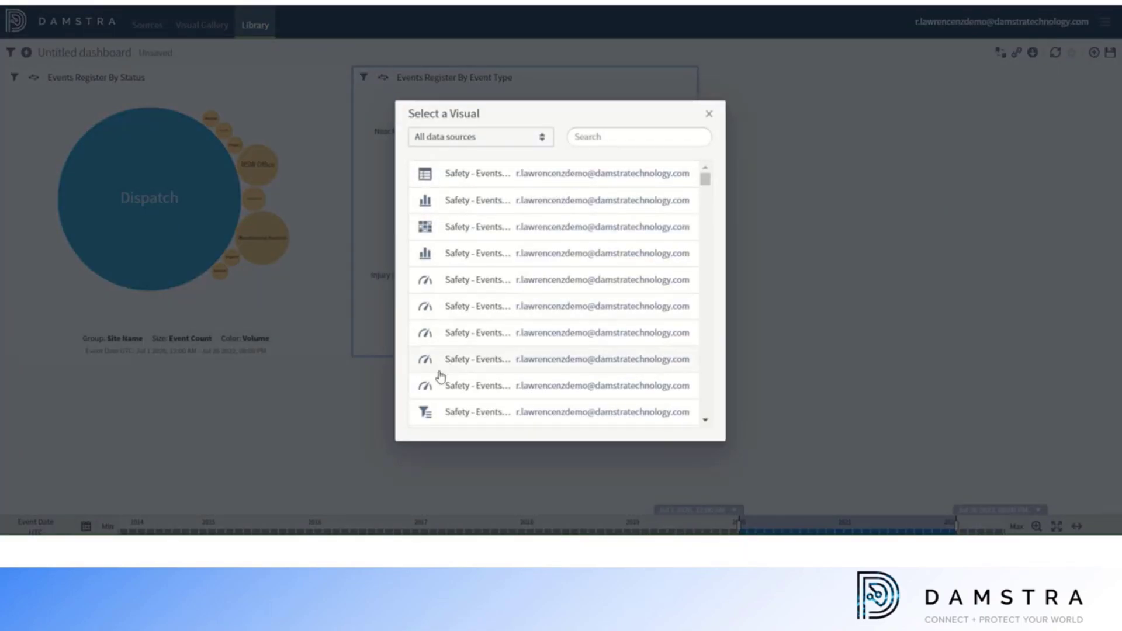
click(427, 233)
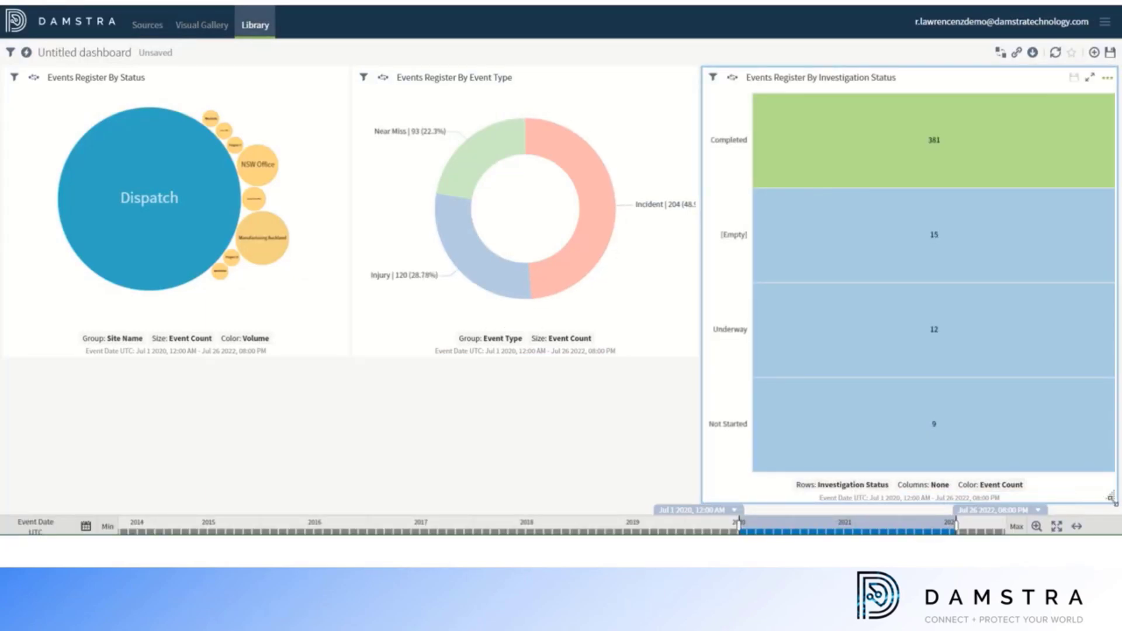
drag(1109, 497, 1098, 361)
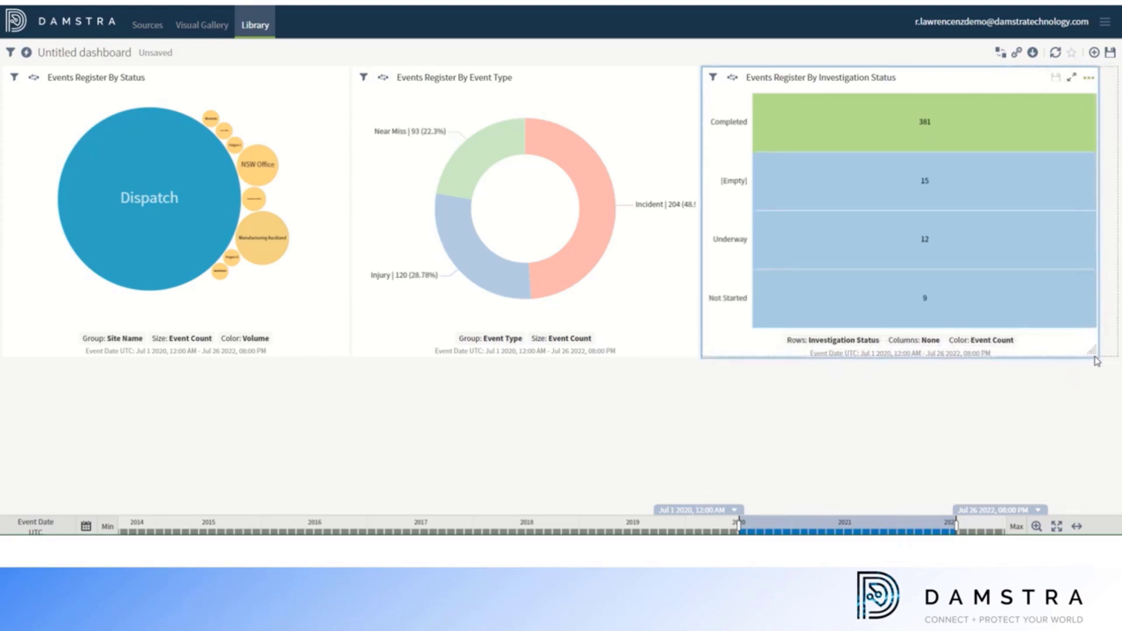
Add the existing Events Register table and place it below the charts, stretched across the full canvas width
click(1092, 54)
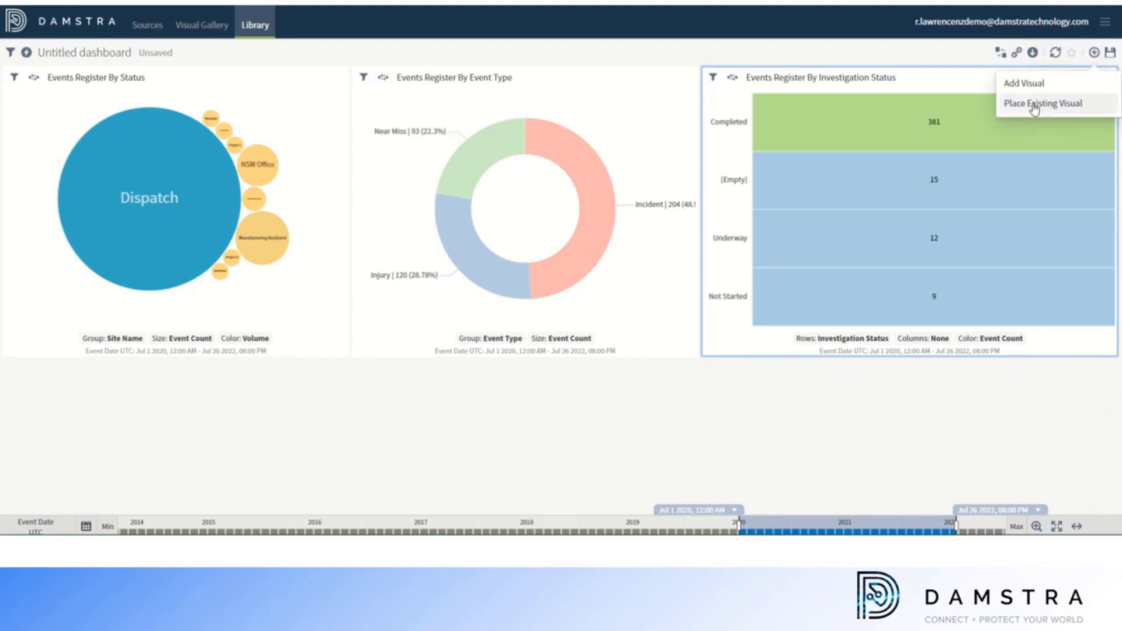
click(1035, 106)
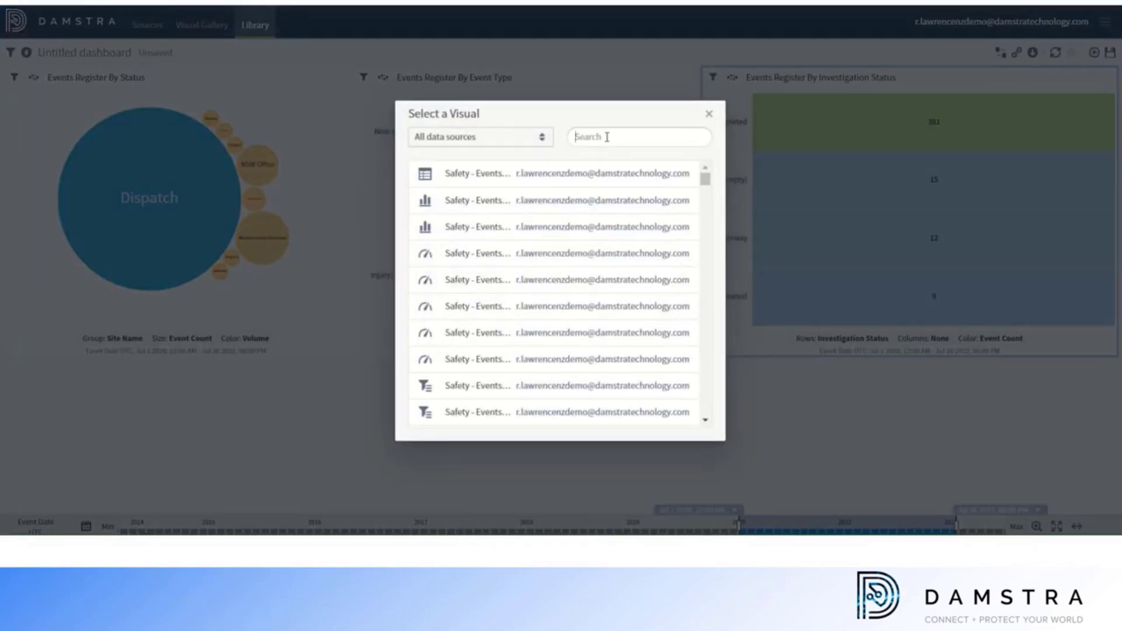
text(ta)
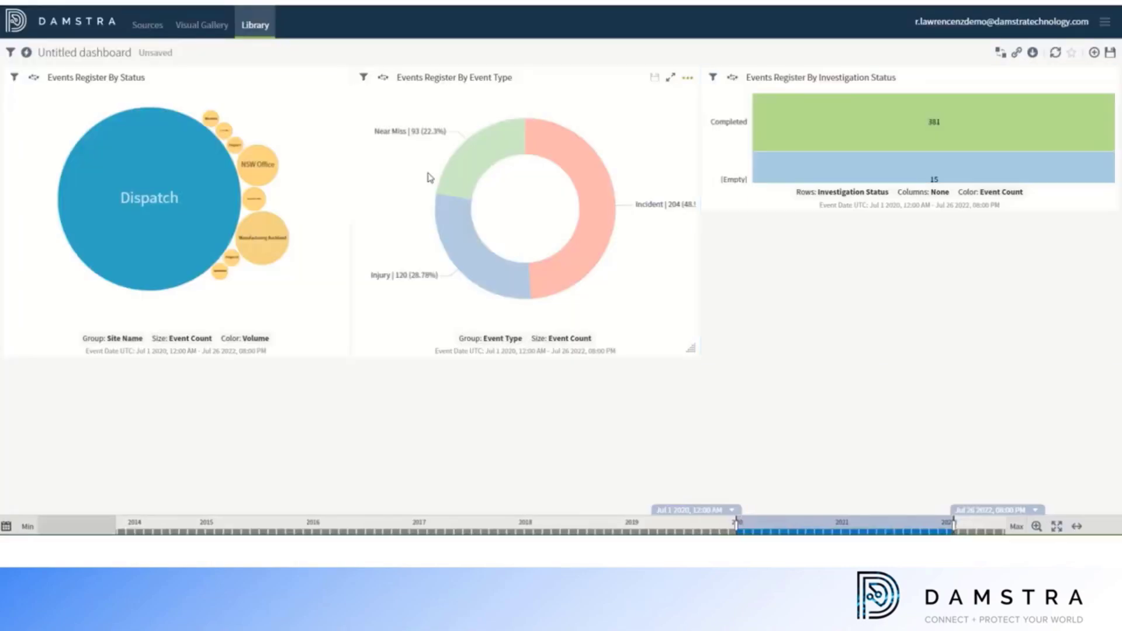
click(430, 178)
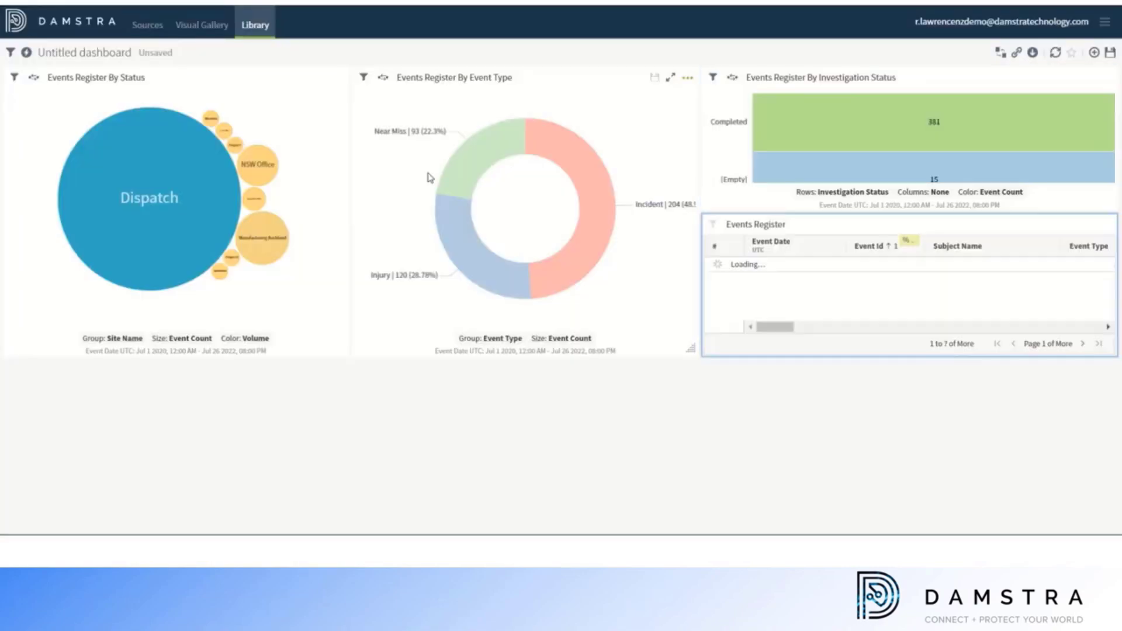
drag(720, 223, 35, 369)
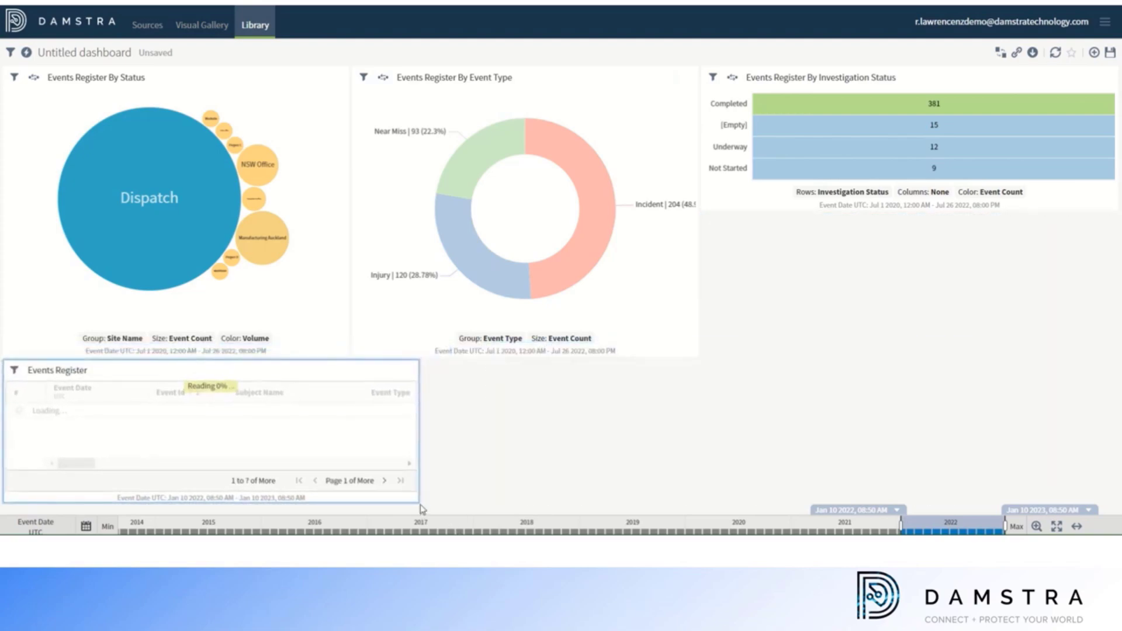
drag(420, 501, 1113, 513)
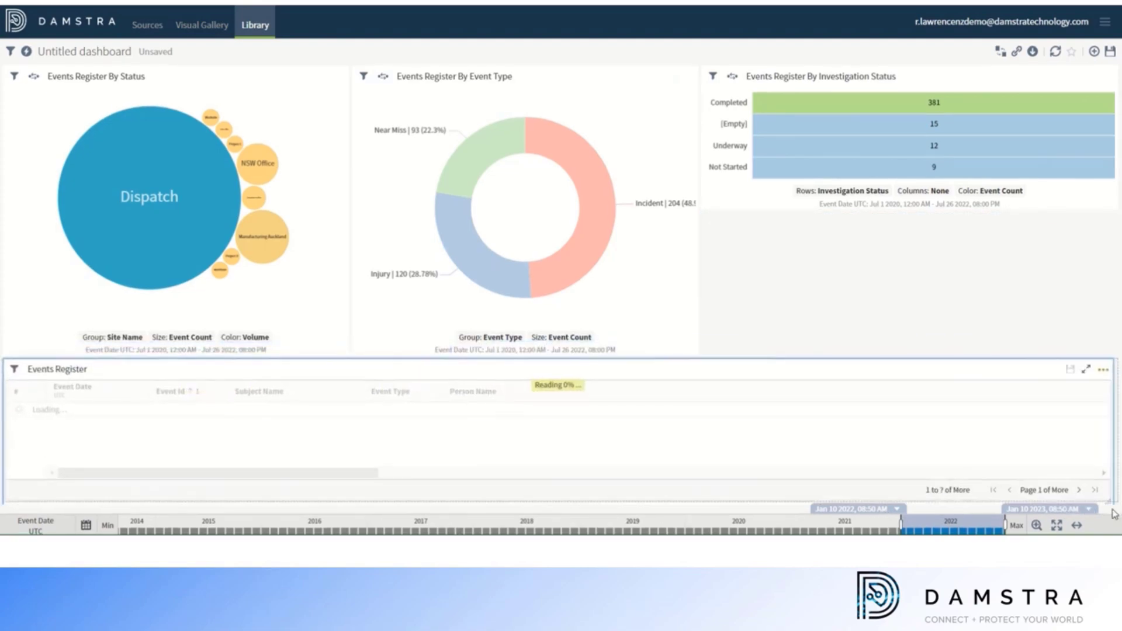
Enlarge the Investigation Status visual to match the neighbouring charts' height and remove its [Empty] row
drag(1105, 206, 1102, 349)
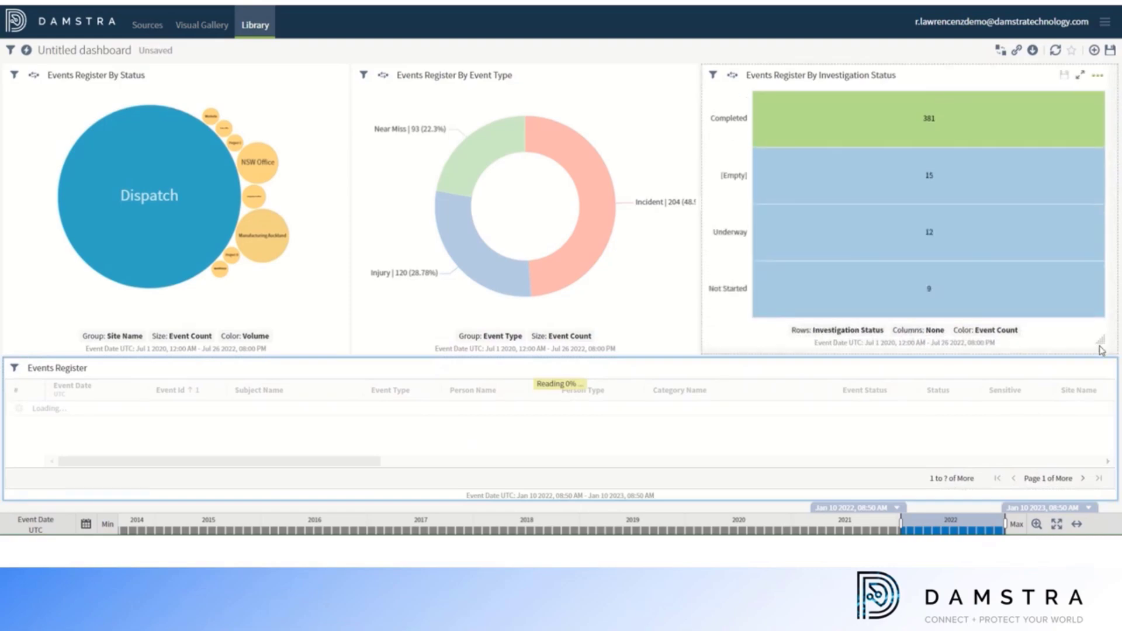
click(900, 176)
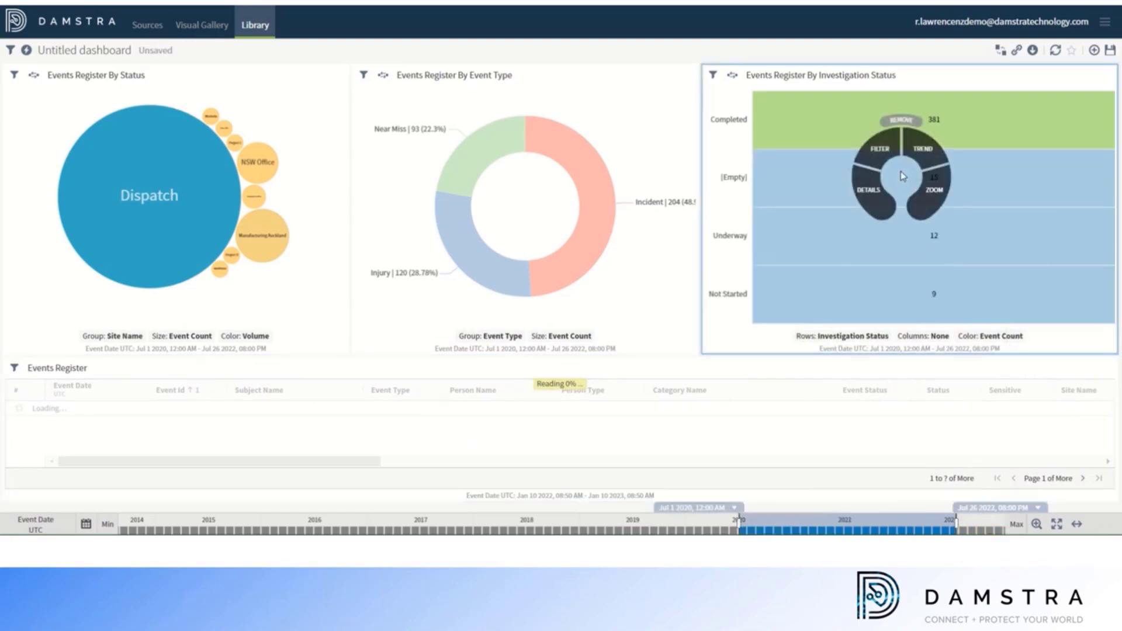
click(900, 121)
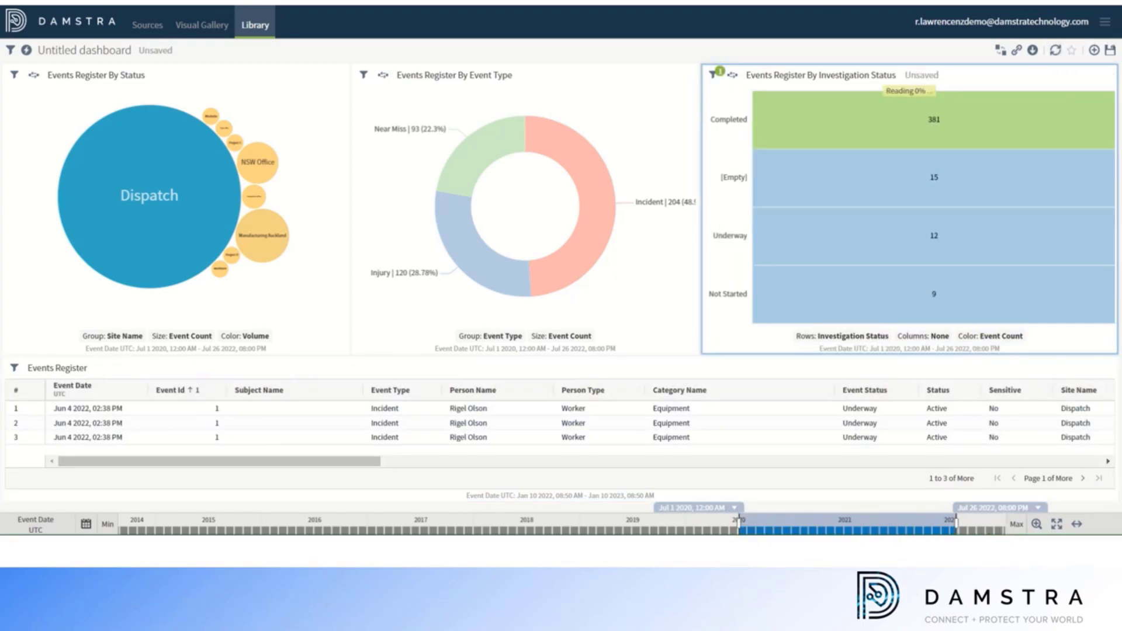
Rename the untitled dashboard as "My monthly events"
click(100, 50)
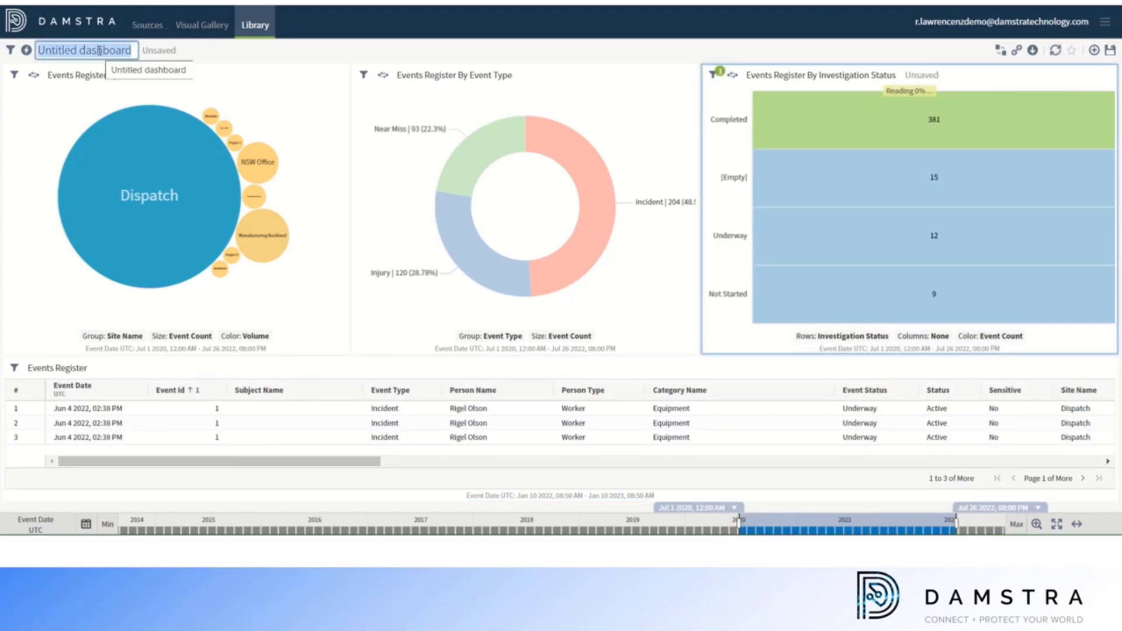
text(My)
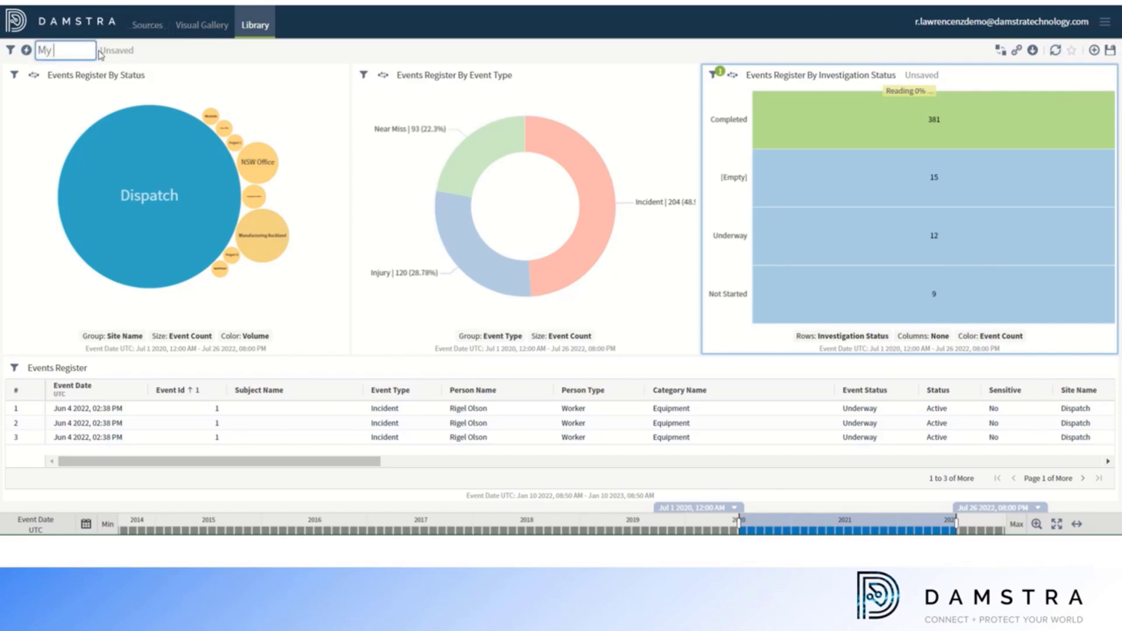
text( monthly event)
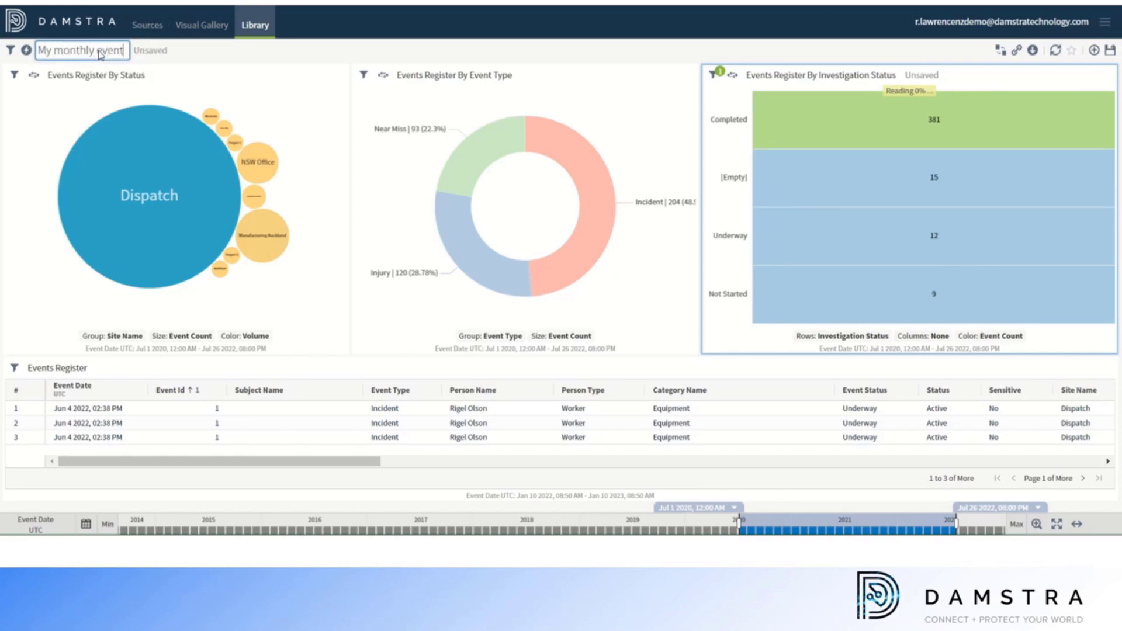
text(s)
key(Return)
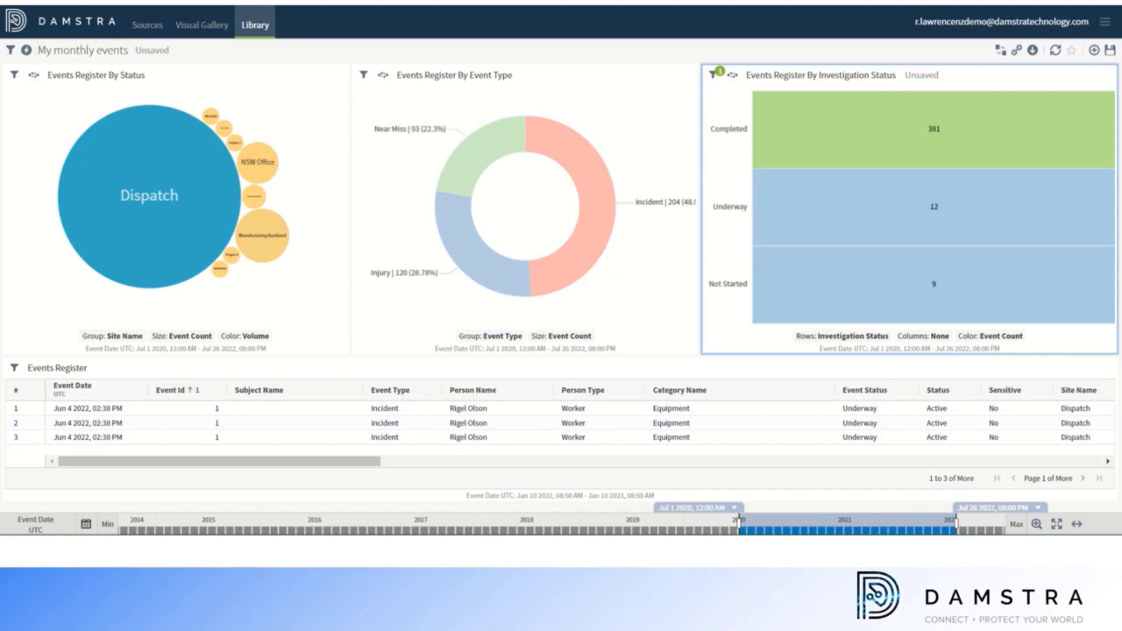
Save the "My monthly events" dashboard together with the unsaved changes to the Investigation Status visual
click(1112, 51)
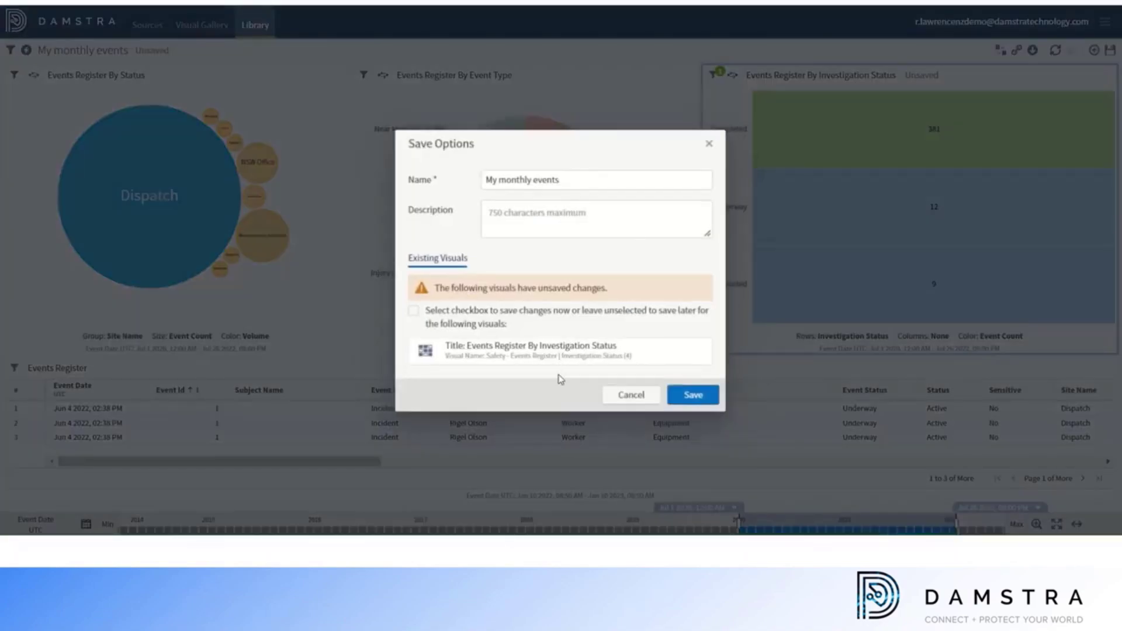
click(413, 310)
click(693, 393)
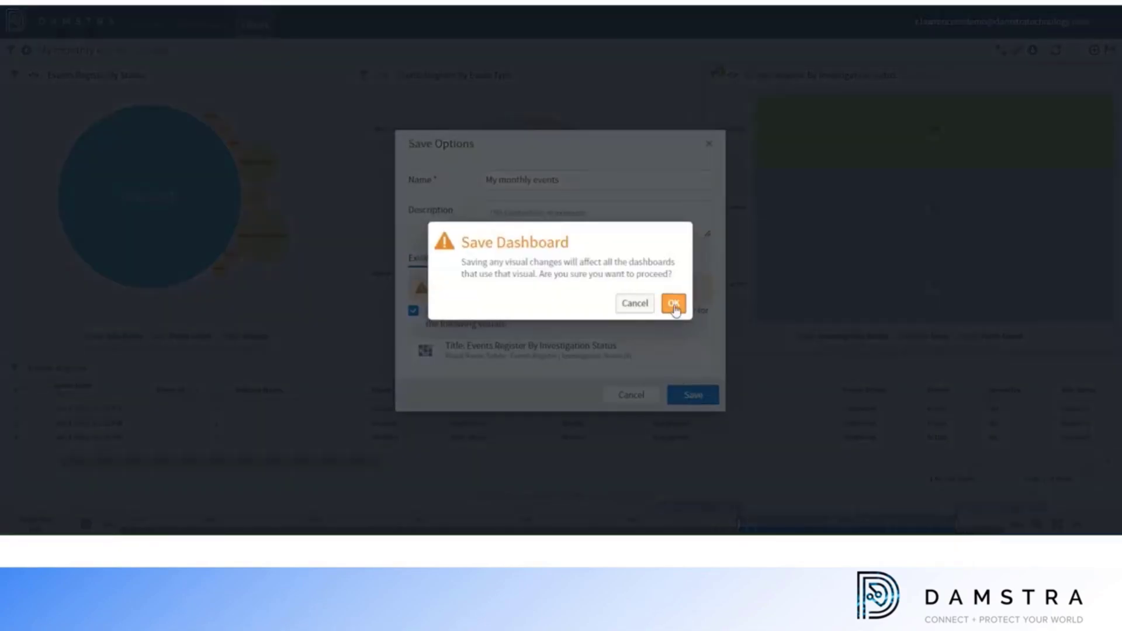
click(673, 304)
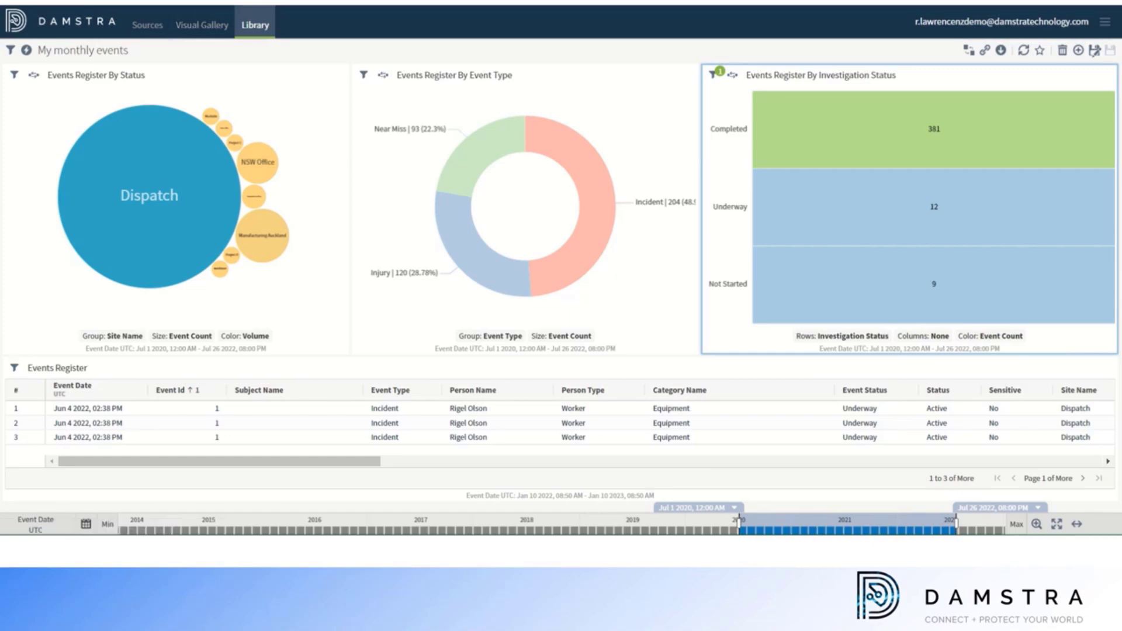
Export the dashboard's configuration as a JSON file under the suggested name, and return to the Library
click(1000, 51)
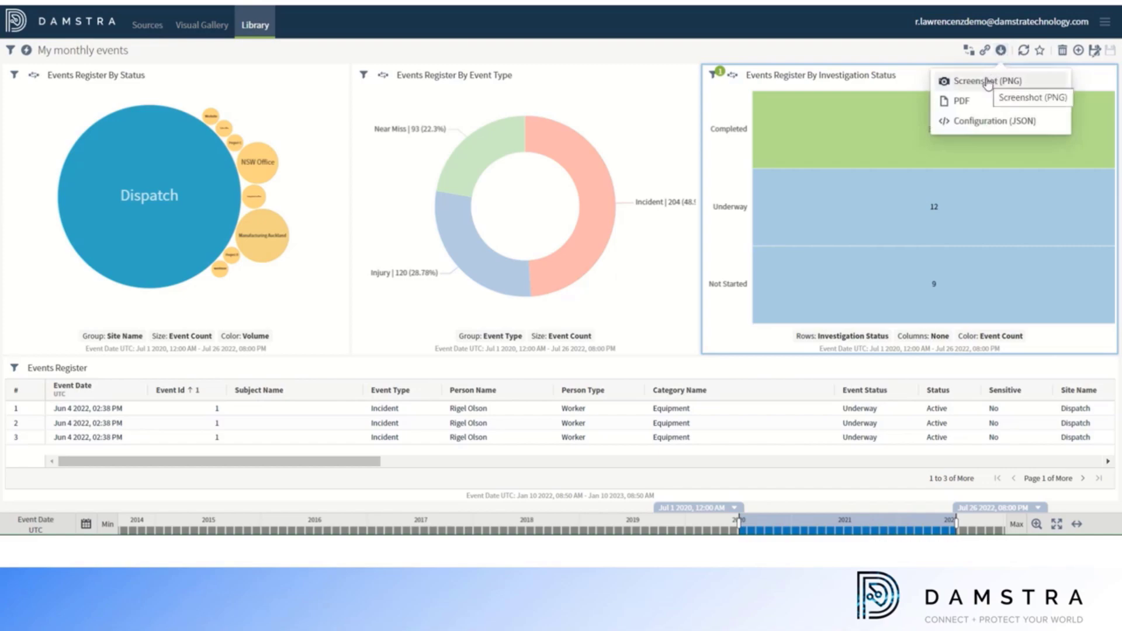
click(979, 123)
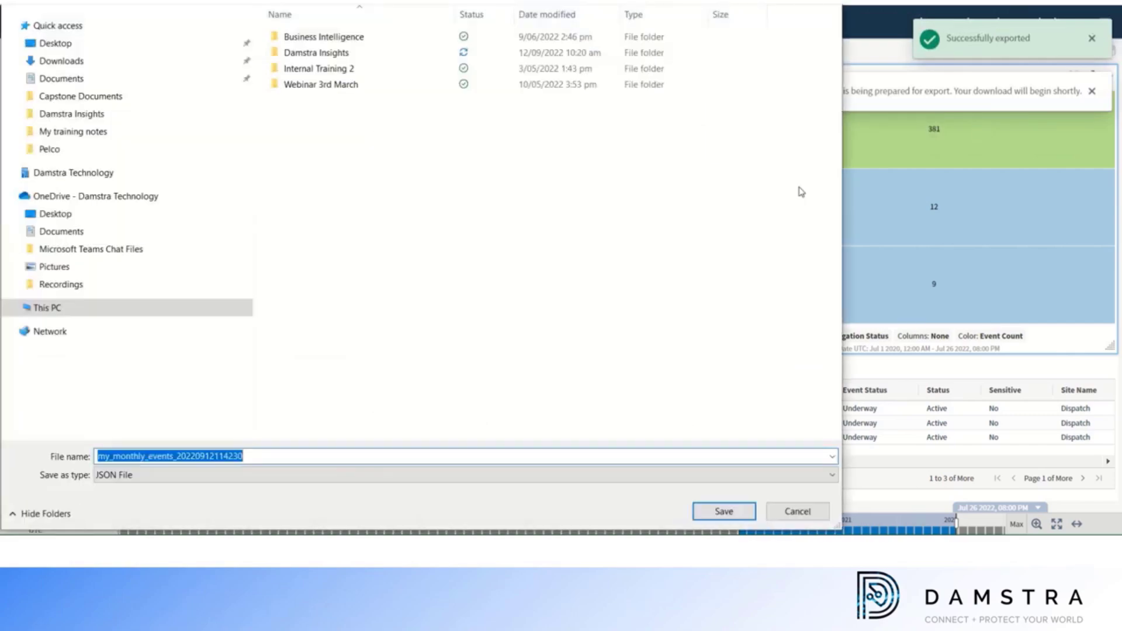
click(723, 512)
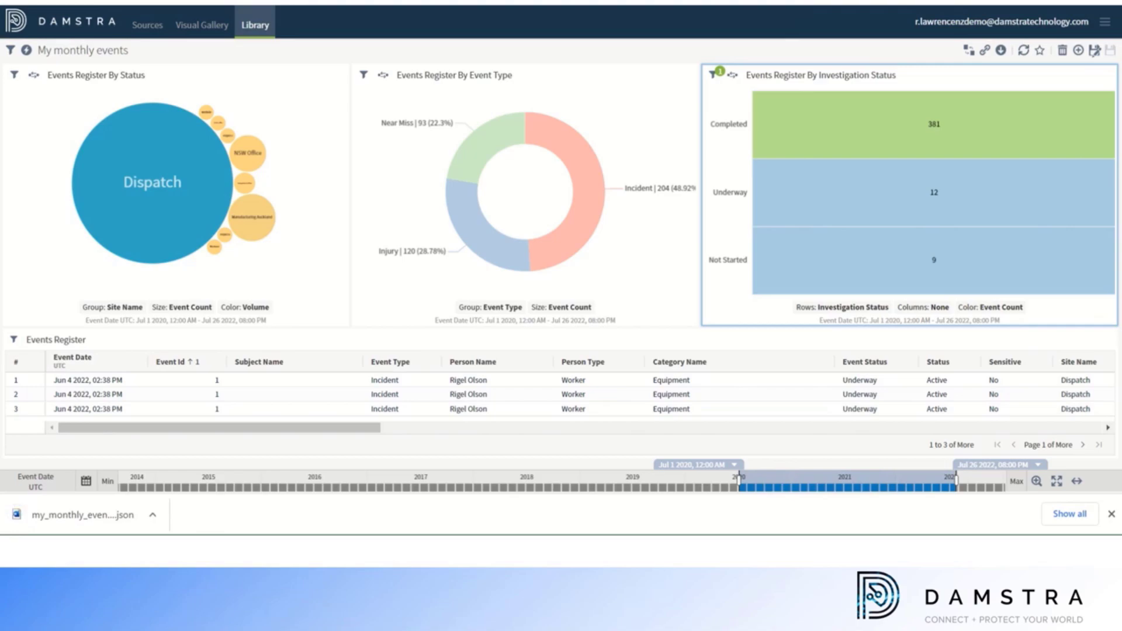
click(263, 27)
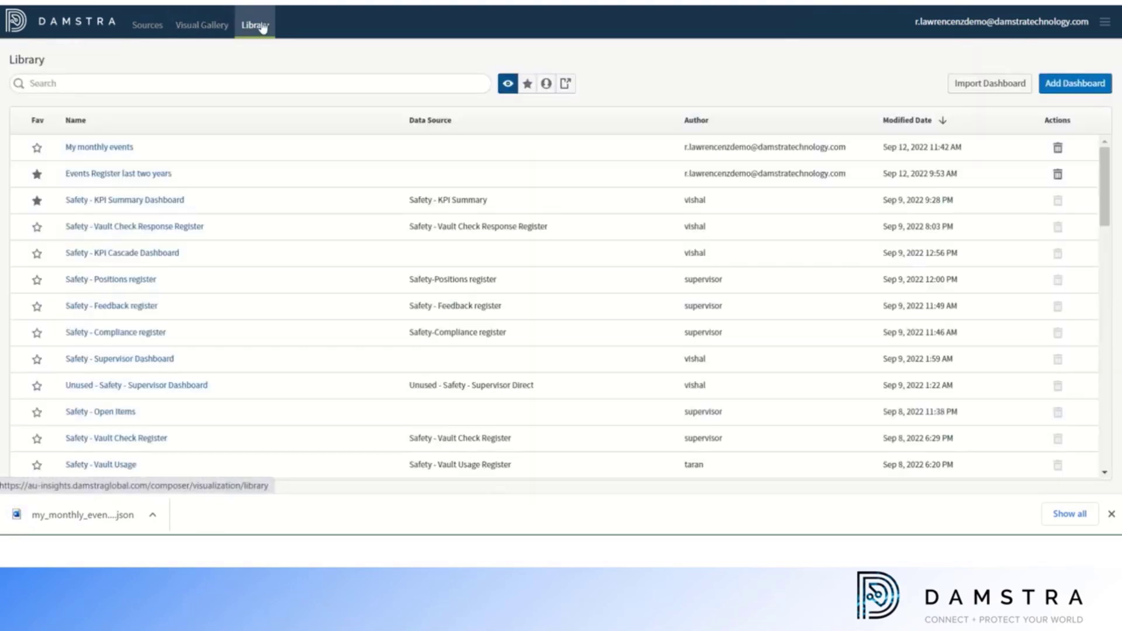